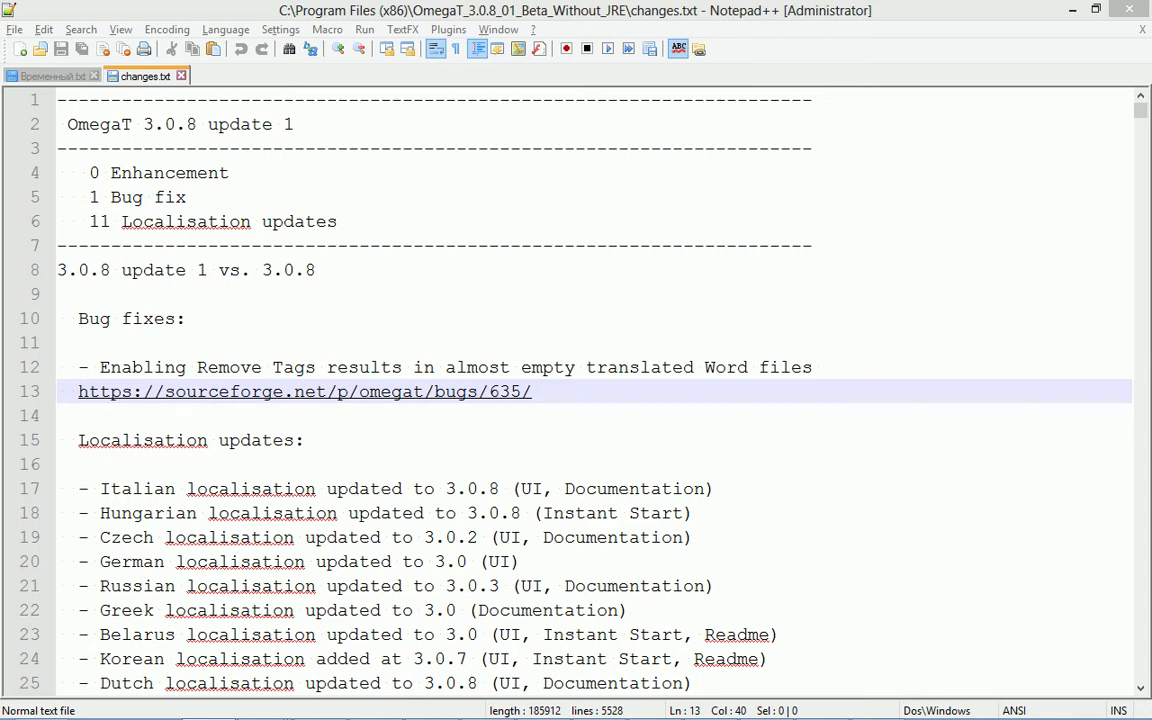
Review the "3.0.8 update 1" heading and the Remove Tags bug fix entry in changes.txt
drag(207, 270, 121, 268)
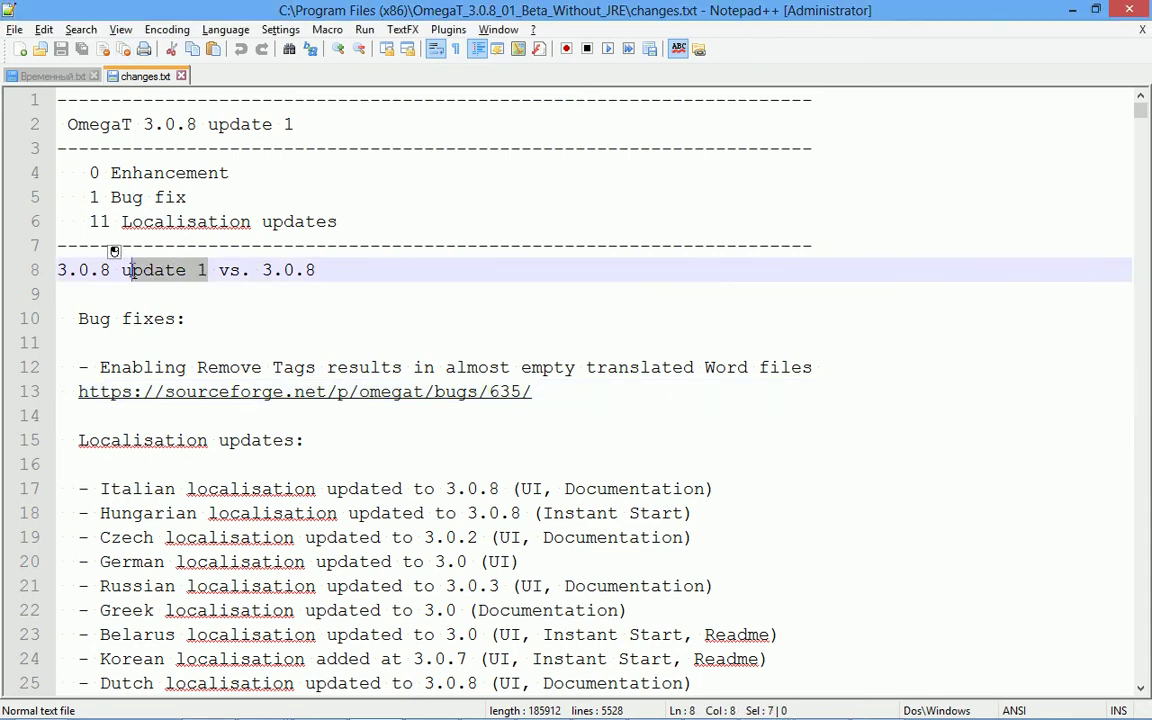
click(138, 368)
triple_click(138, 368)
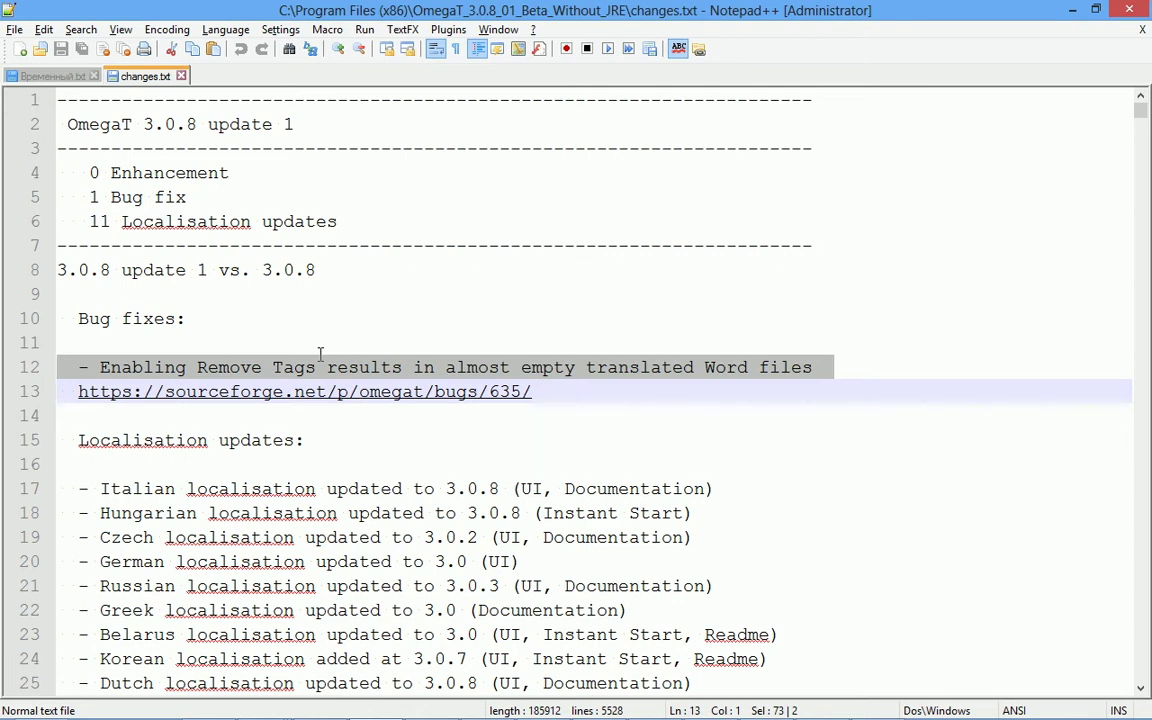
Switch to Word, check the formatting of "Source" and "1" in the Original file table, and return to OmegaT
key(alt+Tab)
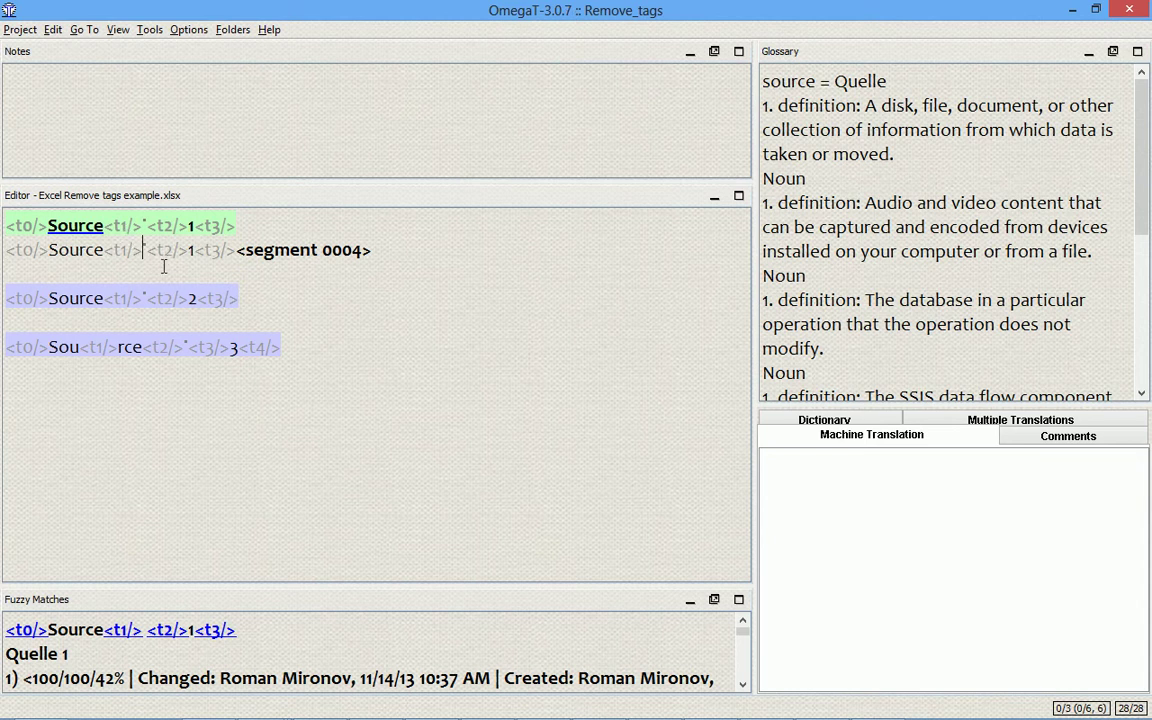
key(alt+Tab)
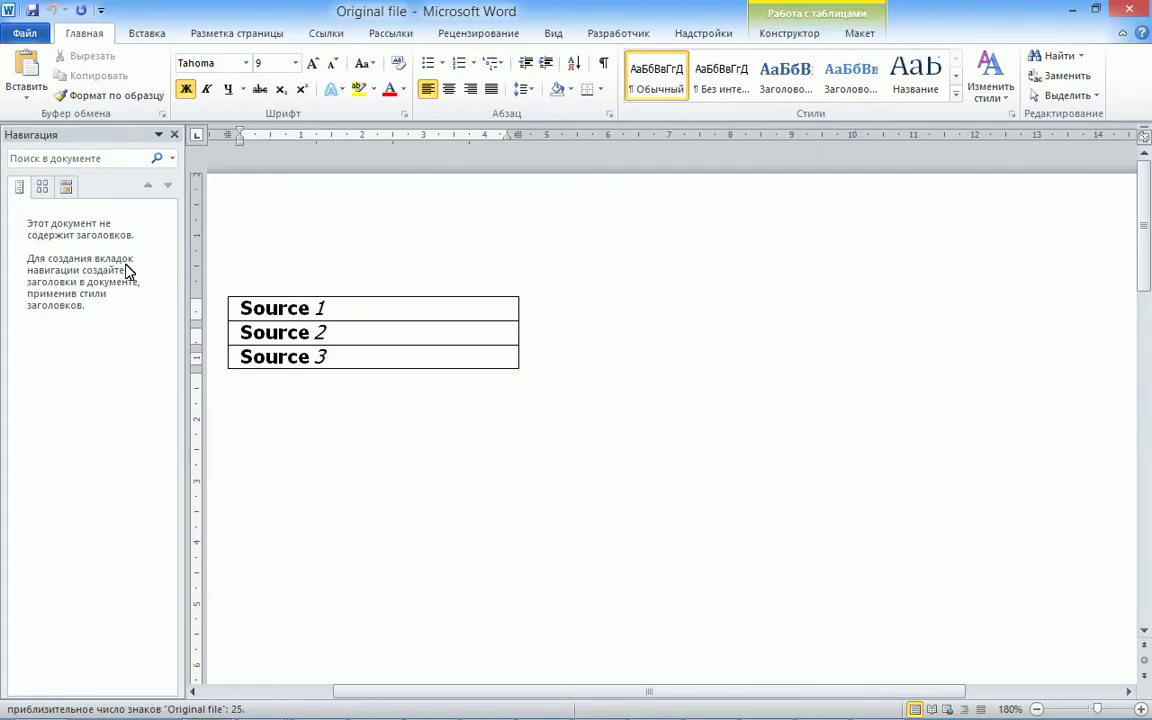
double_click(272, 309)
double_click(320, 308)
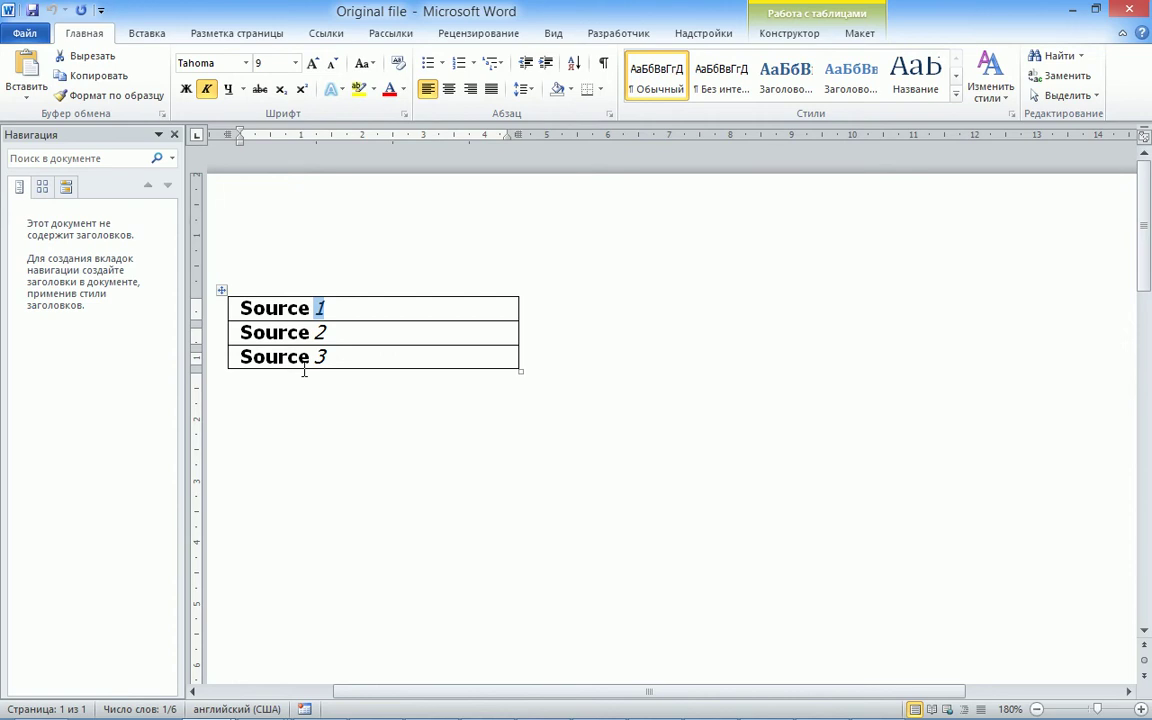
key(ctrl+w)
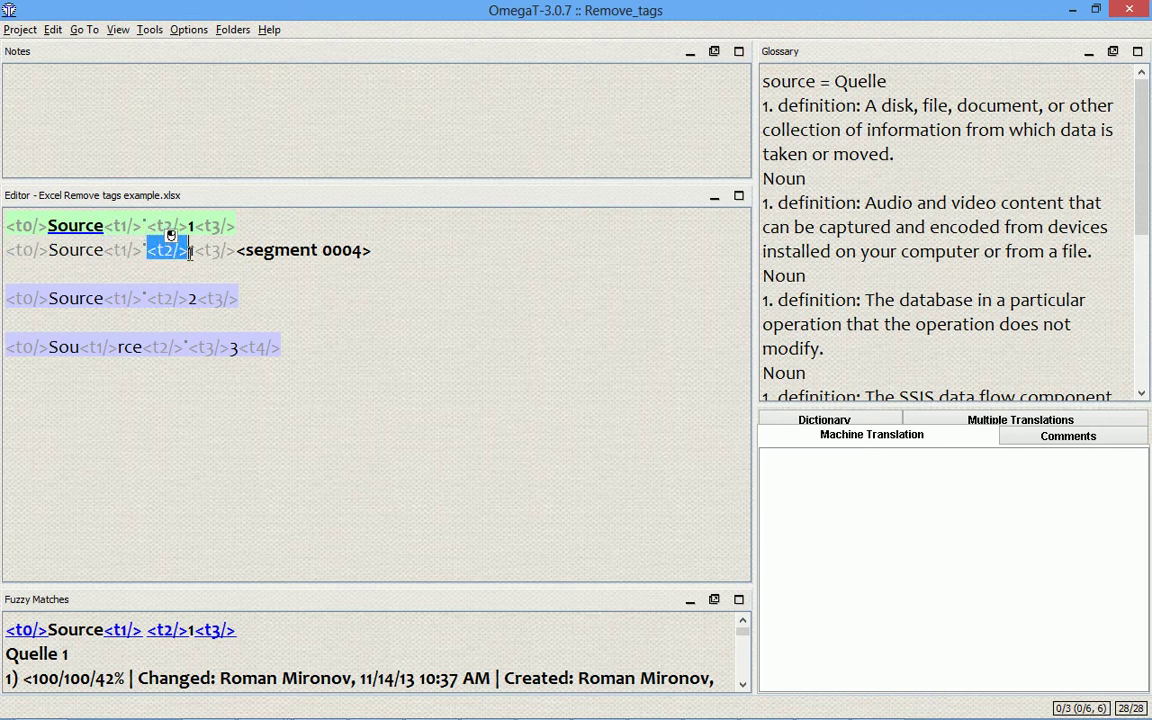
Inspect the formatting tags in segments 0004 to 0006, especially the one splitting the word "Source" in segment 0006
text(1)
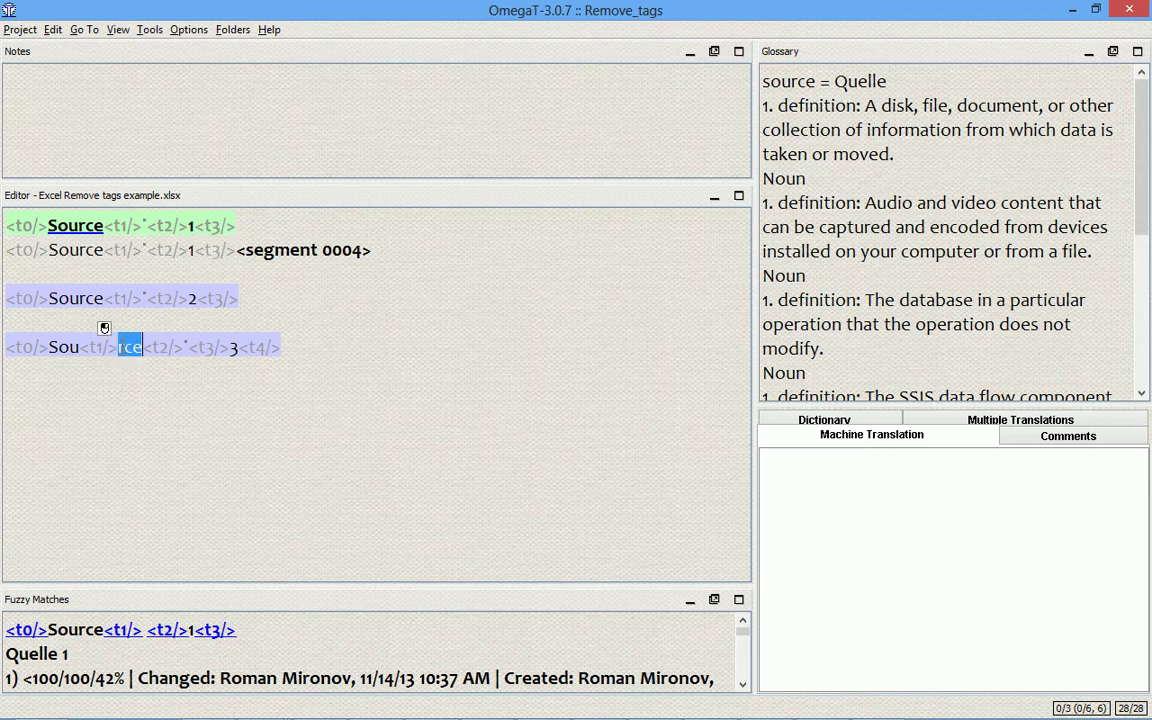
drag(104, 327, 140, 343)
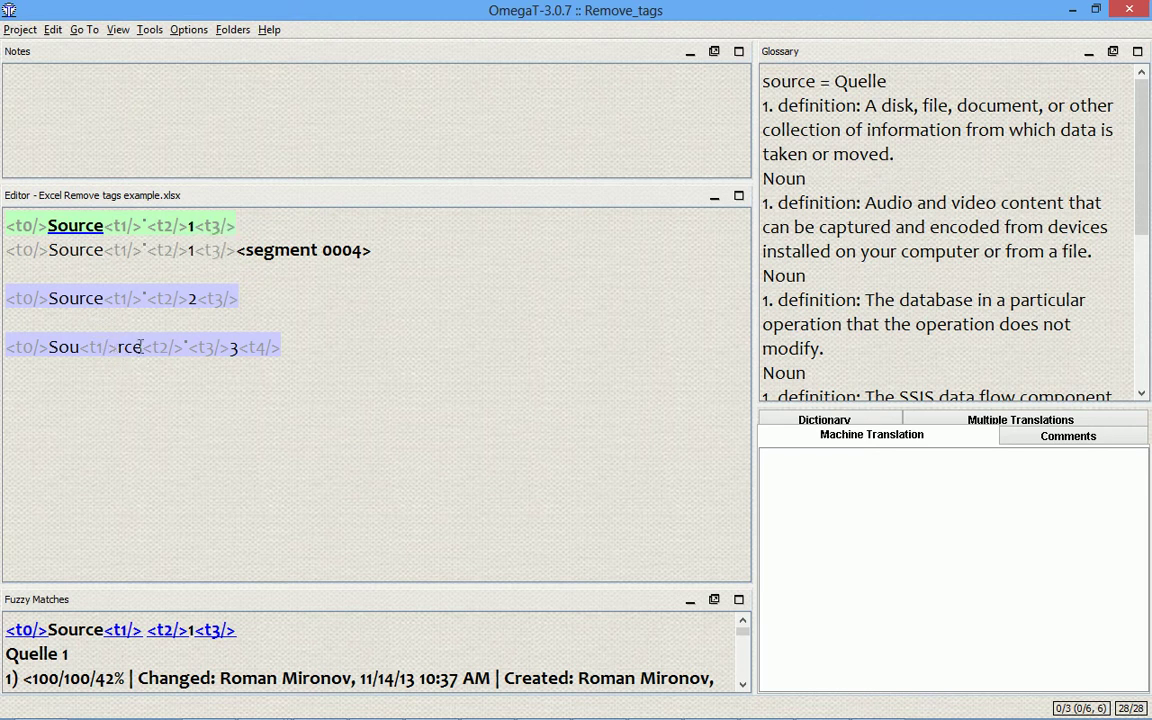
key(Return)
key(Return)
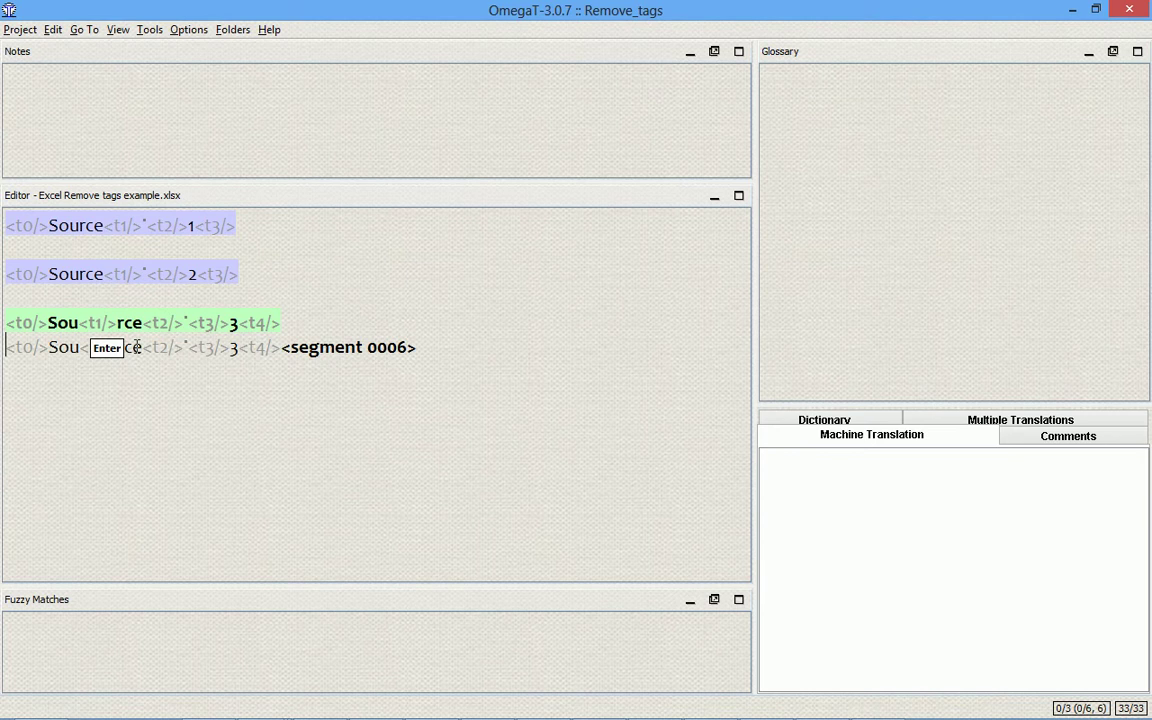
double_click(85, 349)
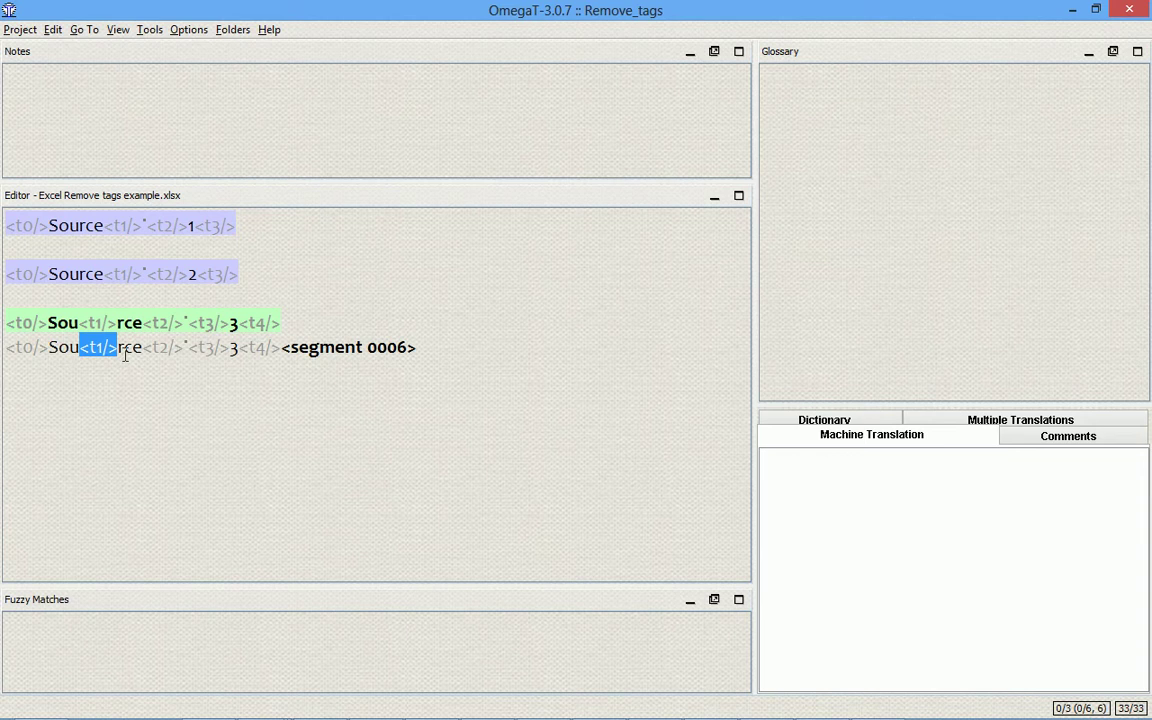
click(316, 326)
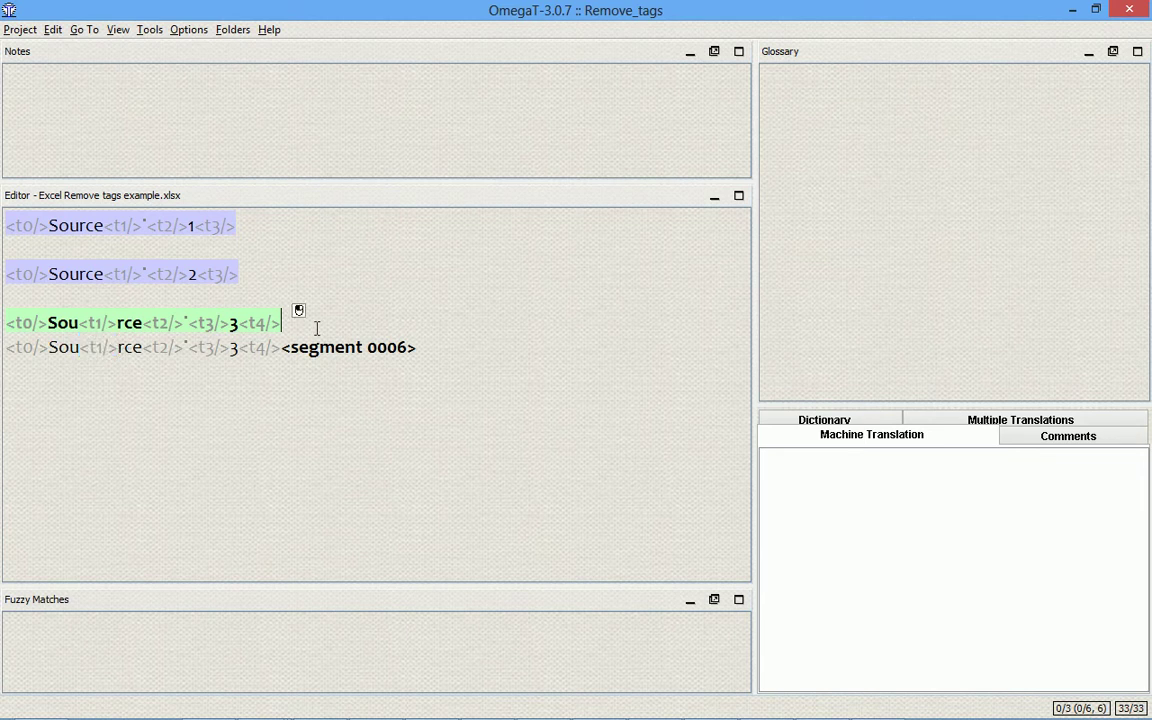
Enable Remove Tags in the project properties, apply the change, and dismiss the project files list
click(20, 30)
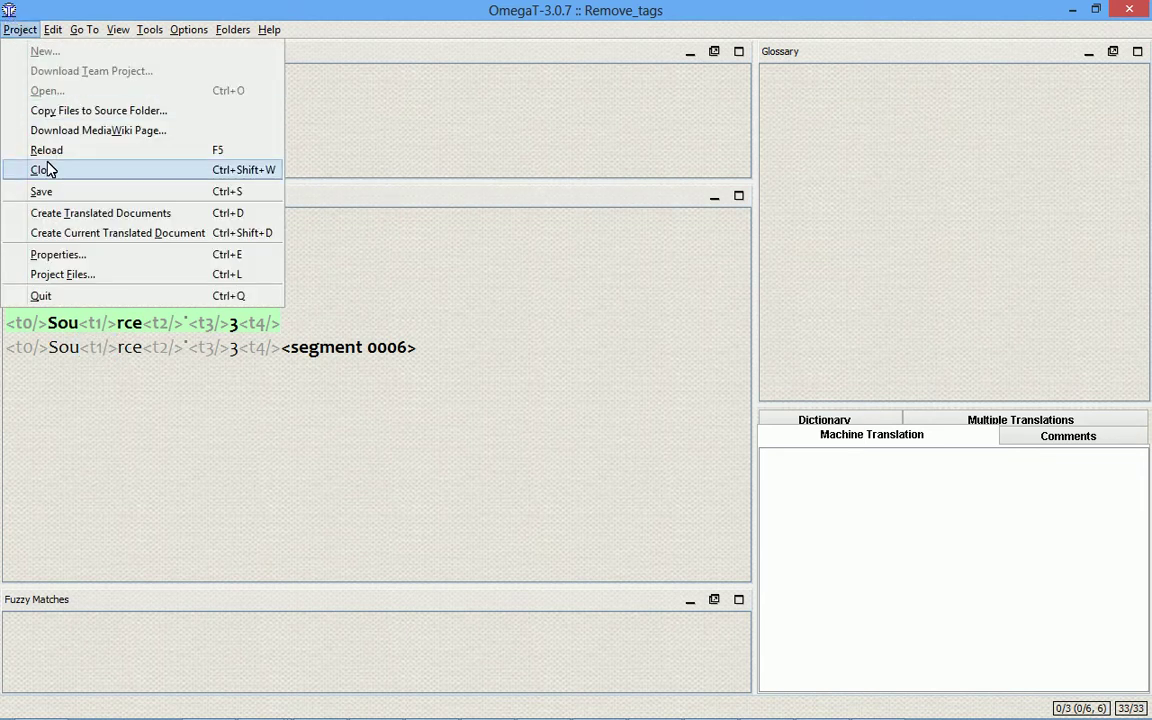
click(75, 254)
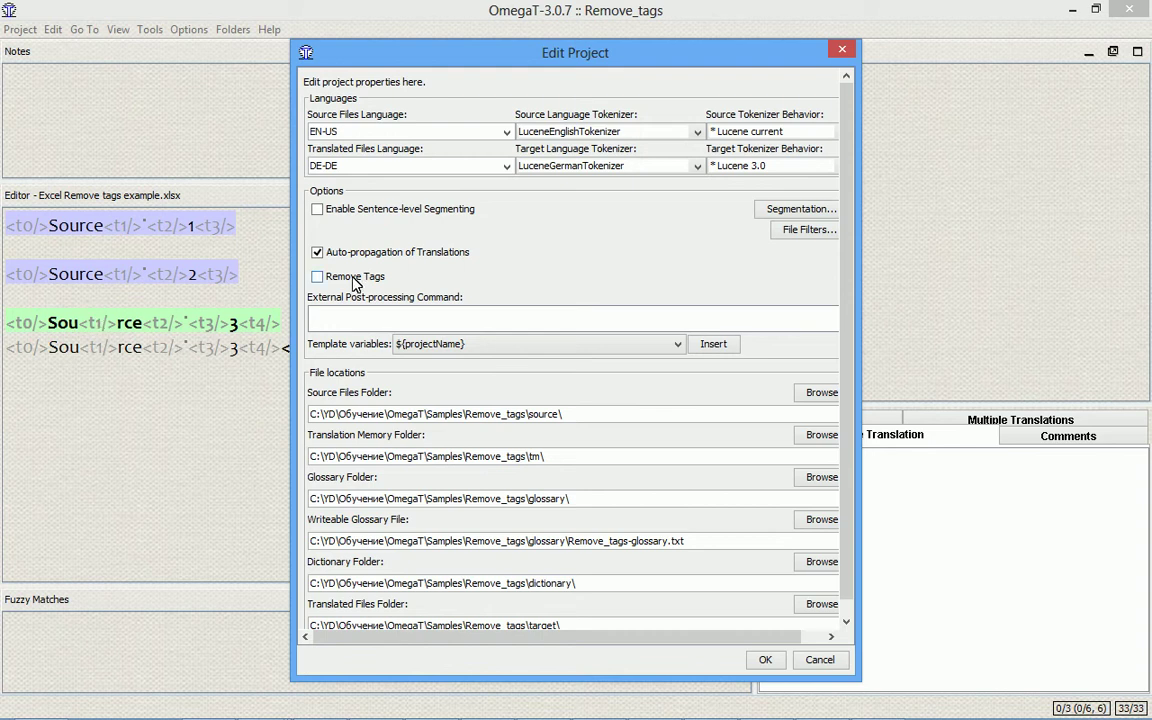
click(318, 276)
key(alt+o)
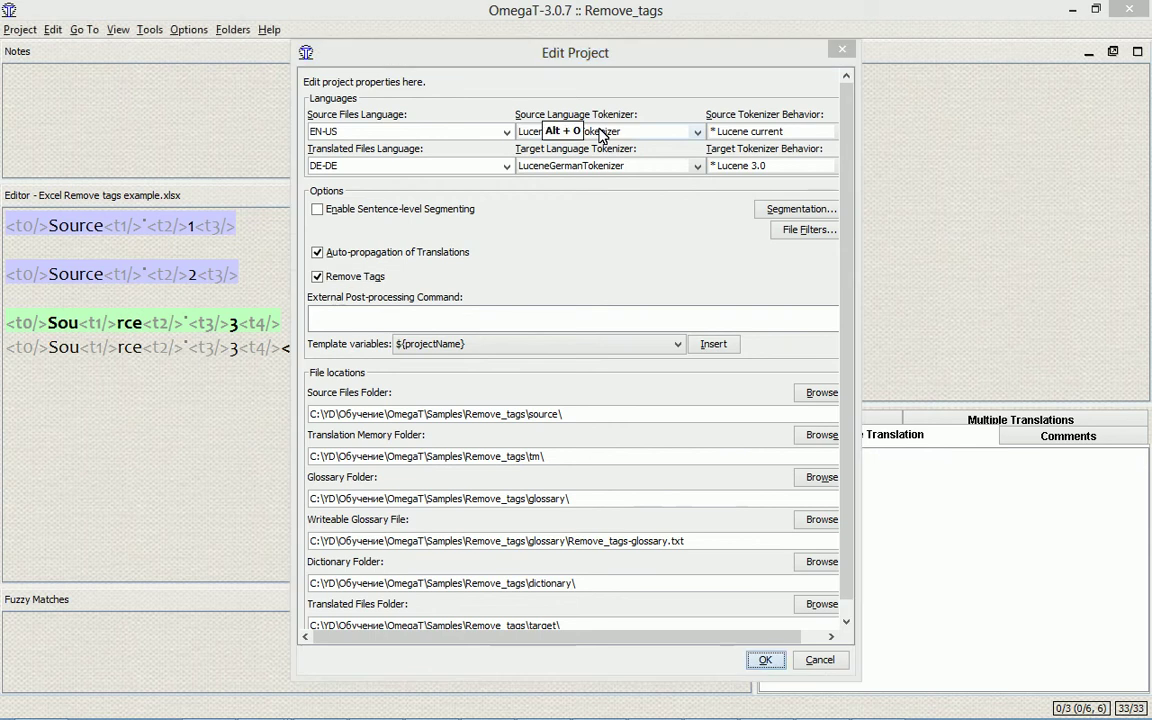
key(Return)
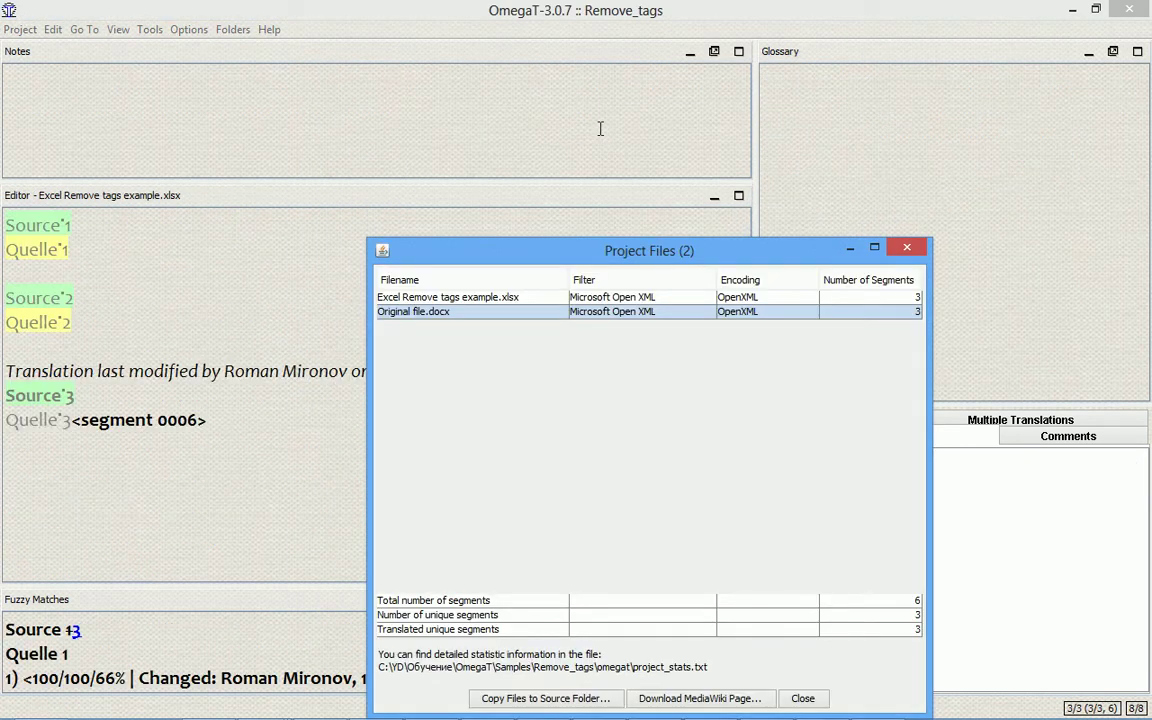
key(Escape)
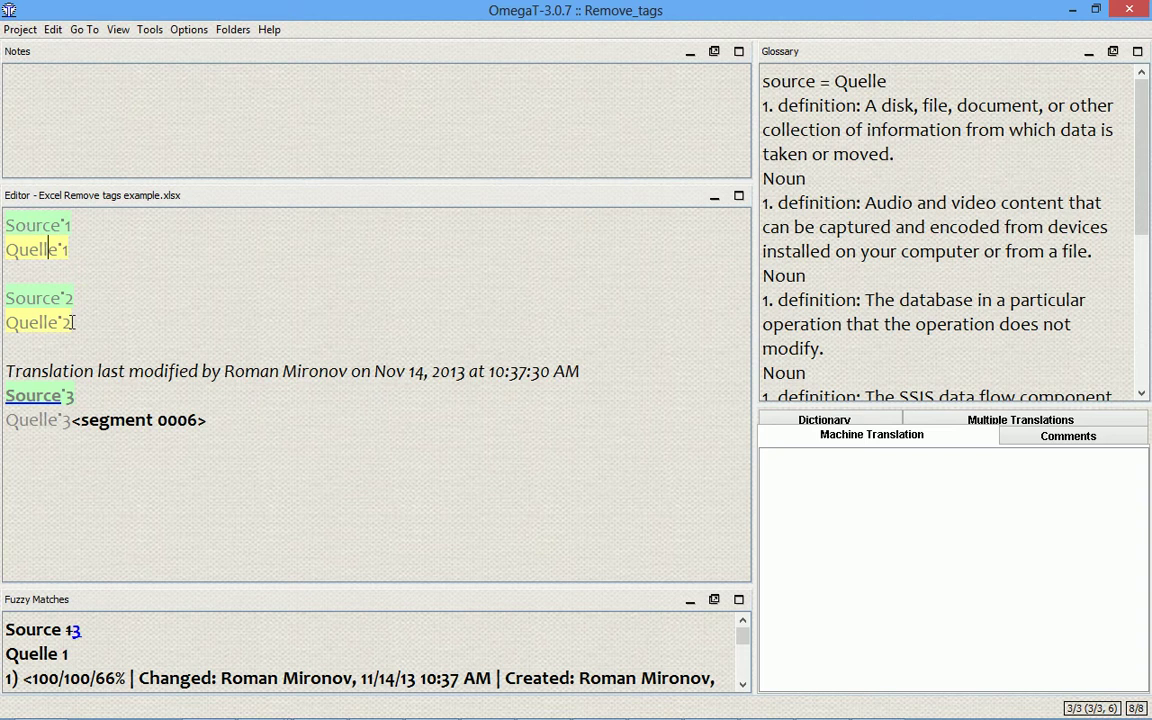
Open Original file.docx from the project files list and check its segments for tags
key(ctrl+l)
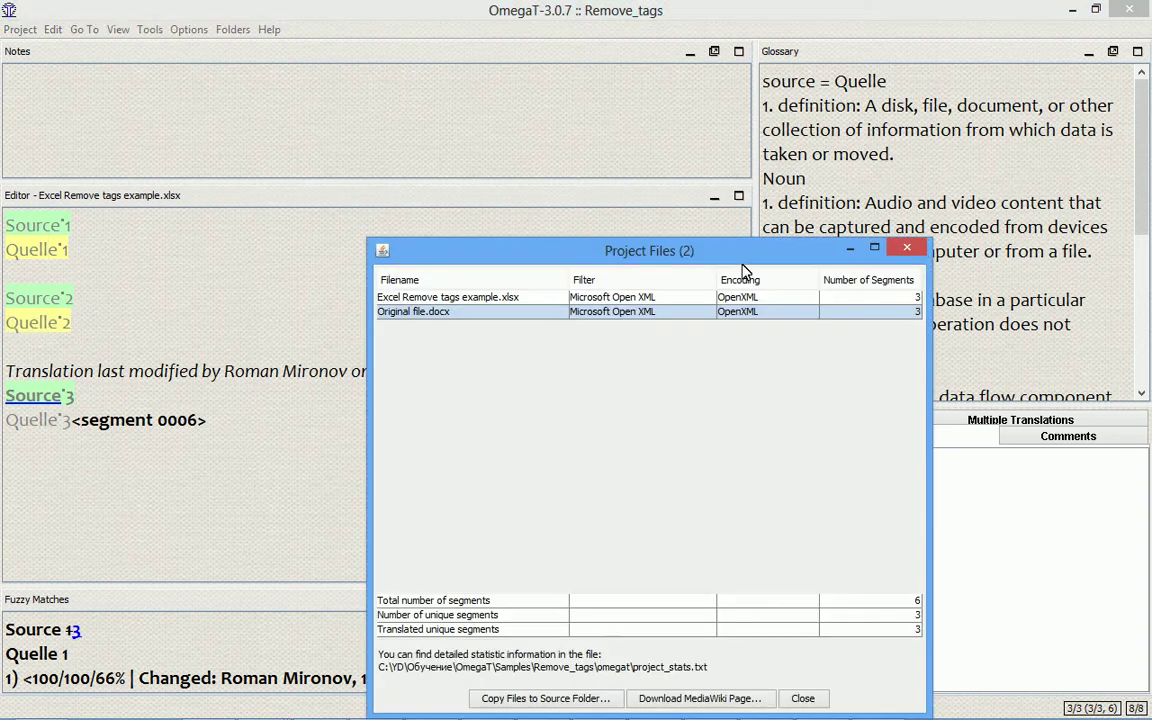
double_click(476, 314)
key(Escape)
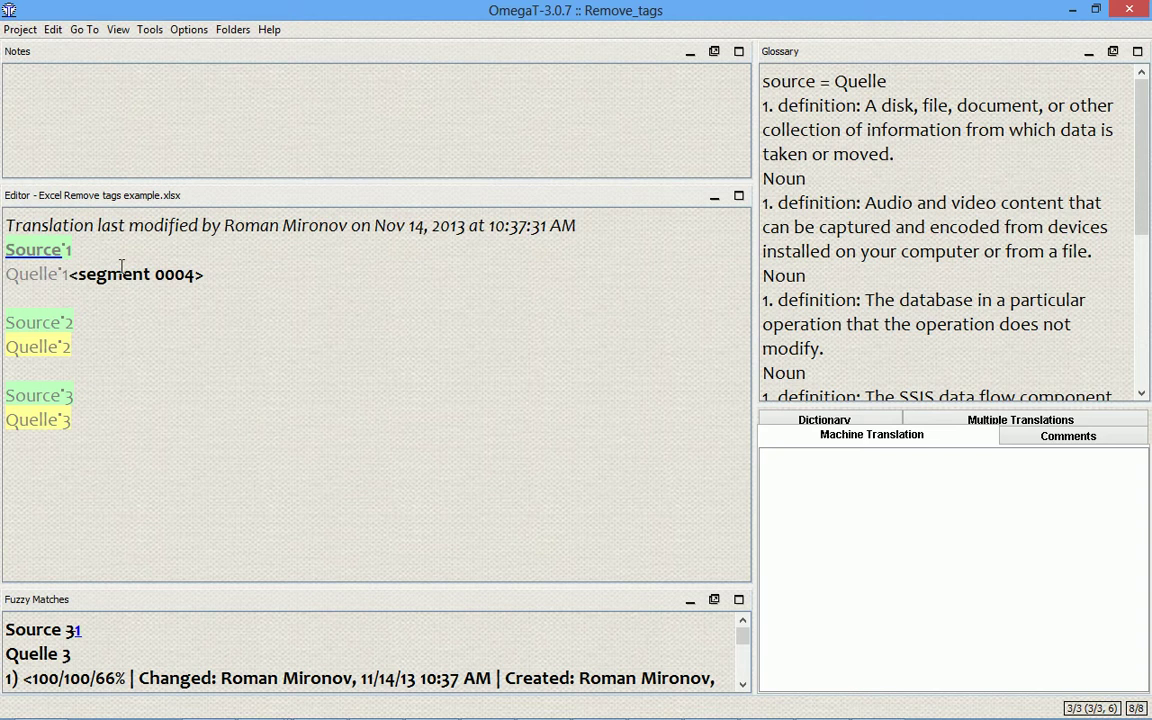
click(241, 265)
Disable Remove Tags, enable removal of leading and trailing tags in the project's file filters, and apply the project properties
key(ctrl+e)
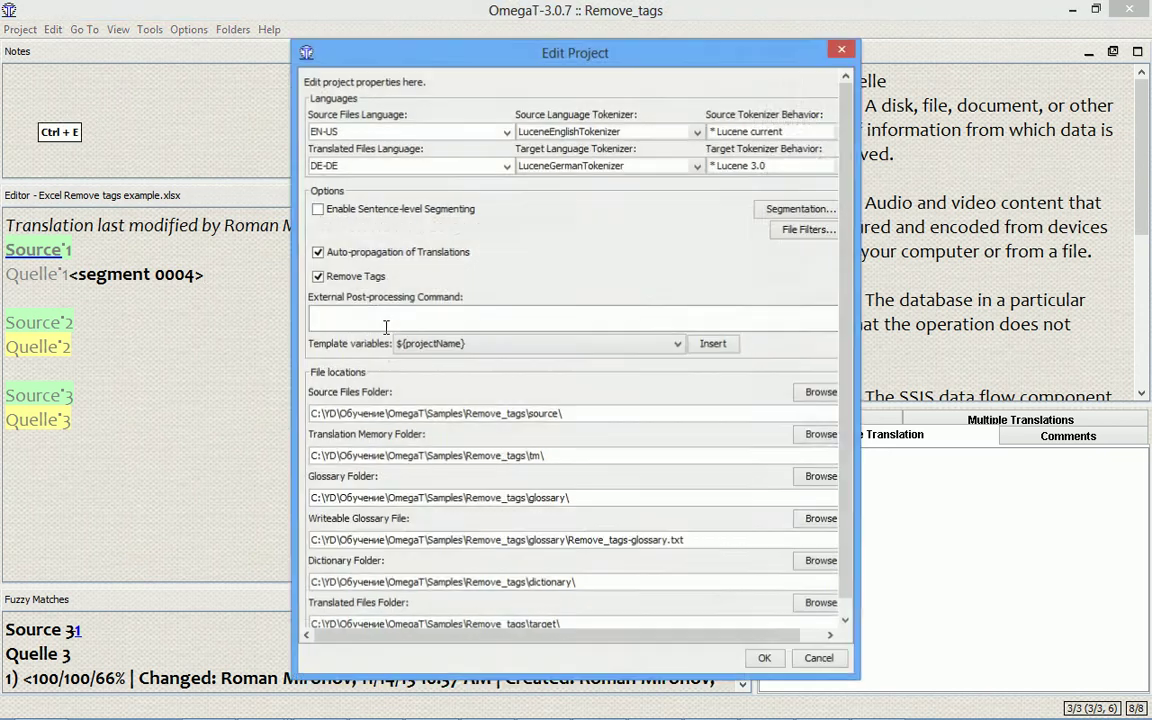
click(372, 279)
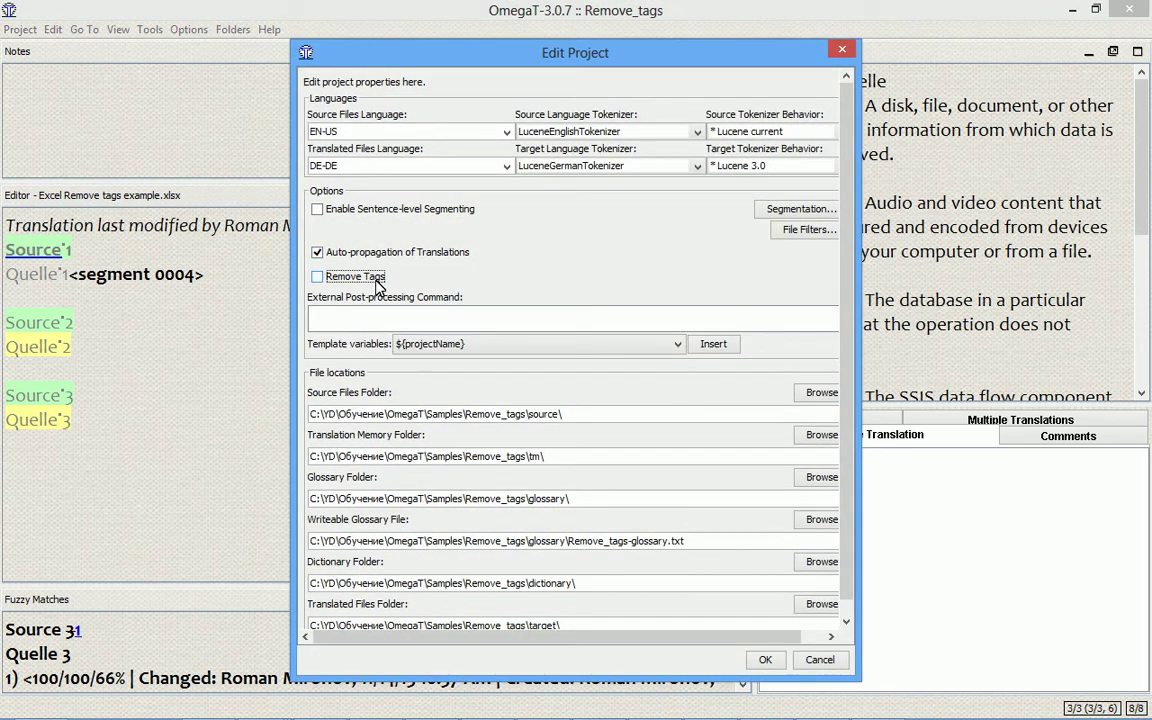
click(785, 234)
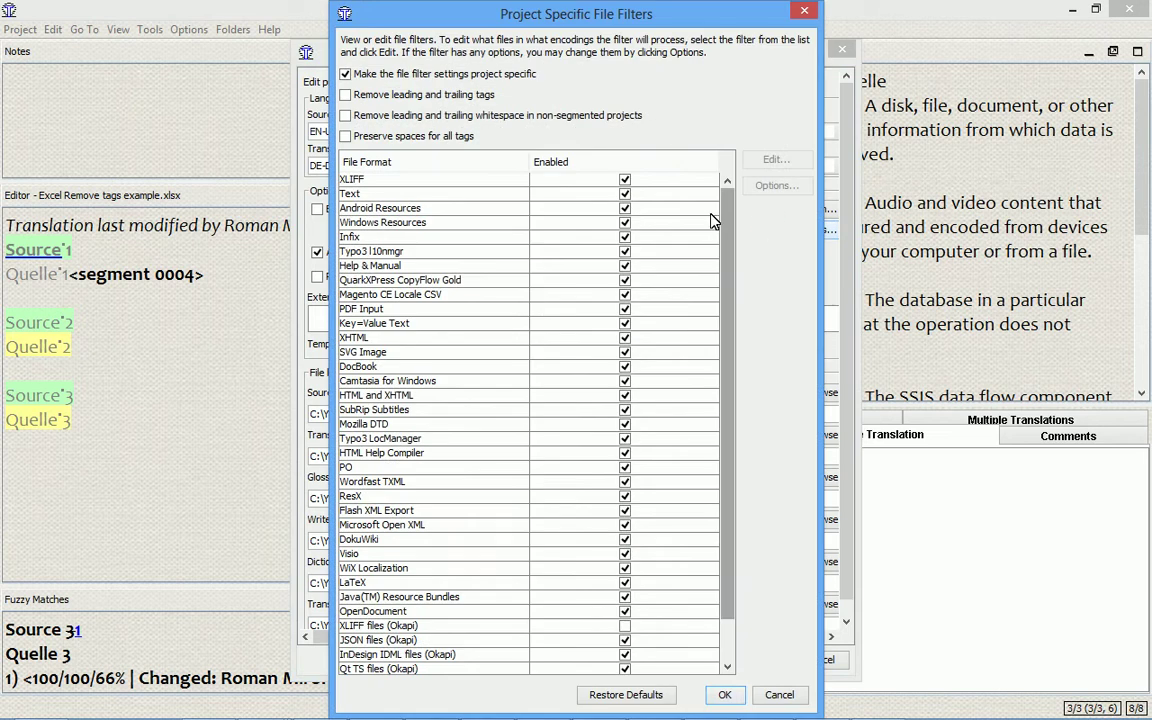
click(371, 97)
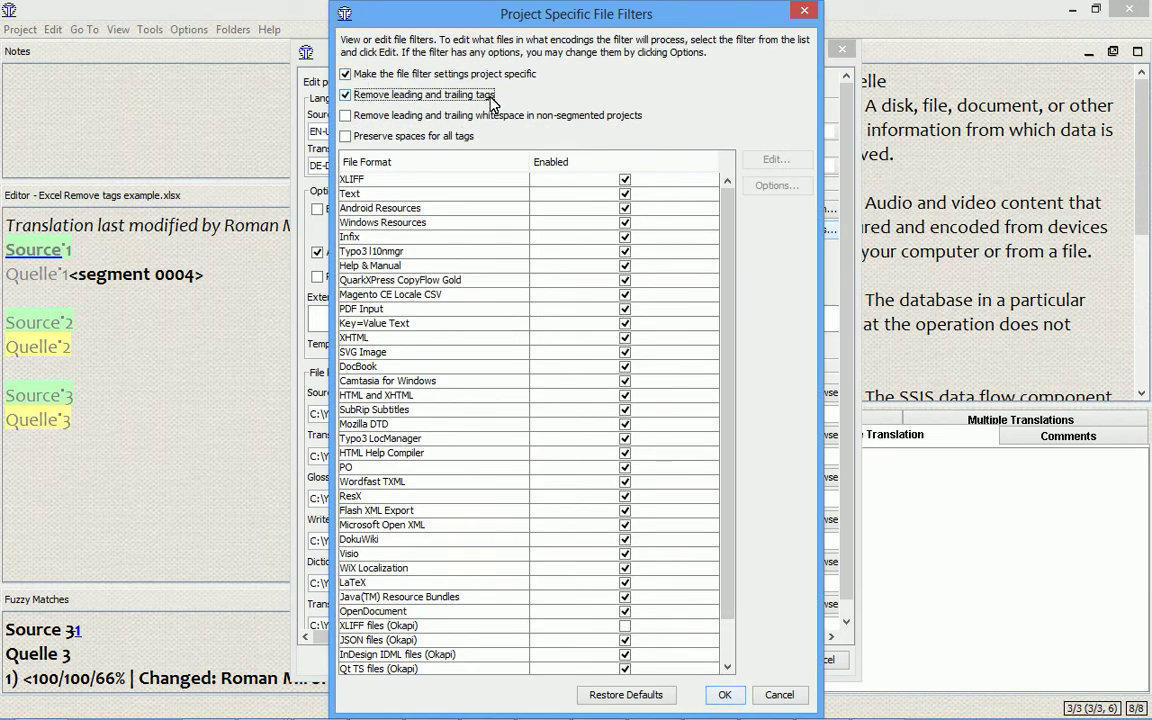
key(alt+o)
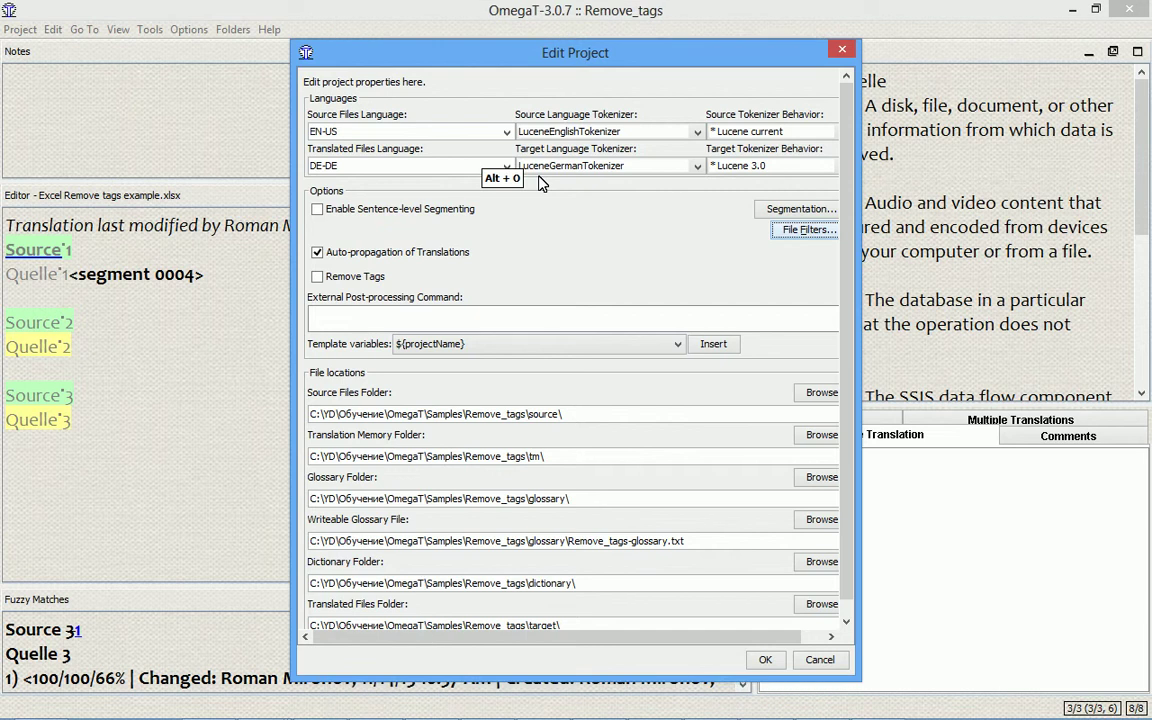
key(alt+o)
key(Return)
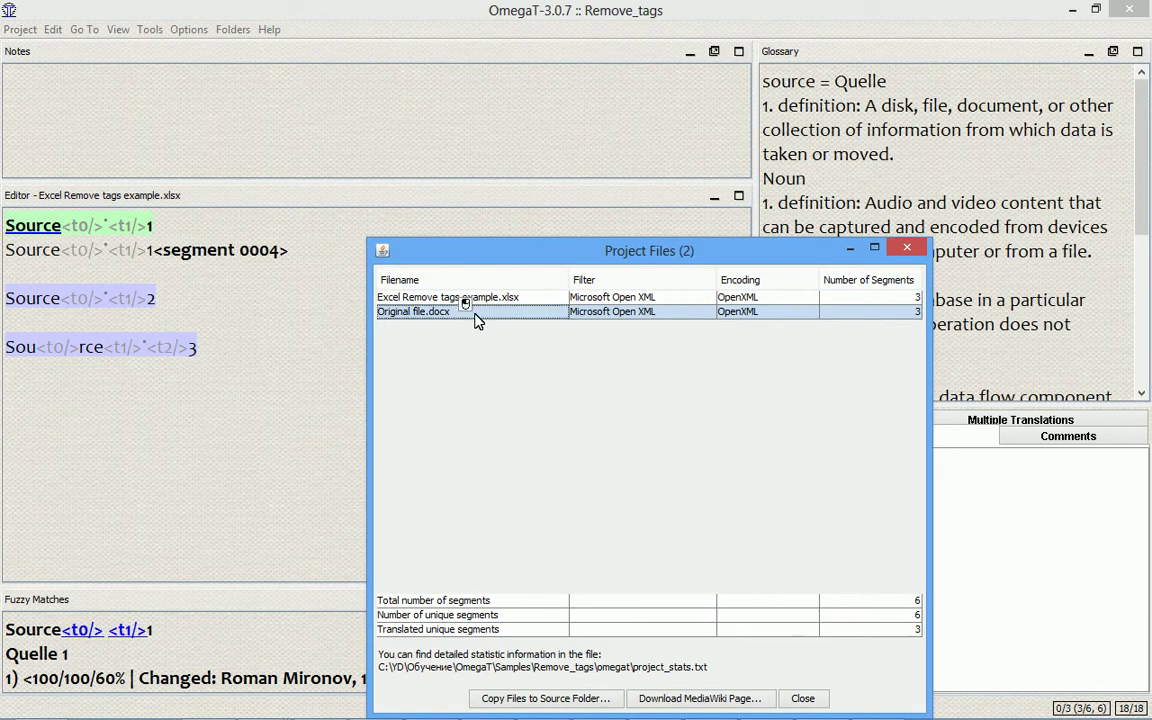
key(Escape)
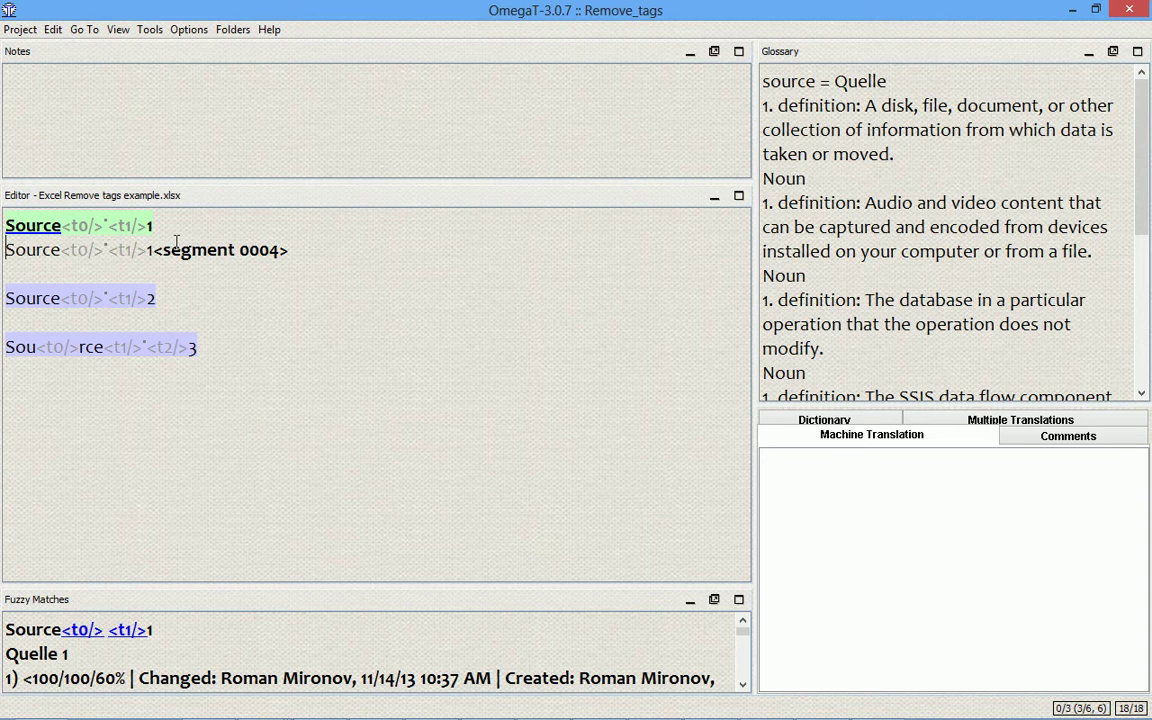
Open Excel Remove tags example.xlsx from the project files, advance to segment 0005, and inspect the inner tags of segment 0004
key(ctrl+l)
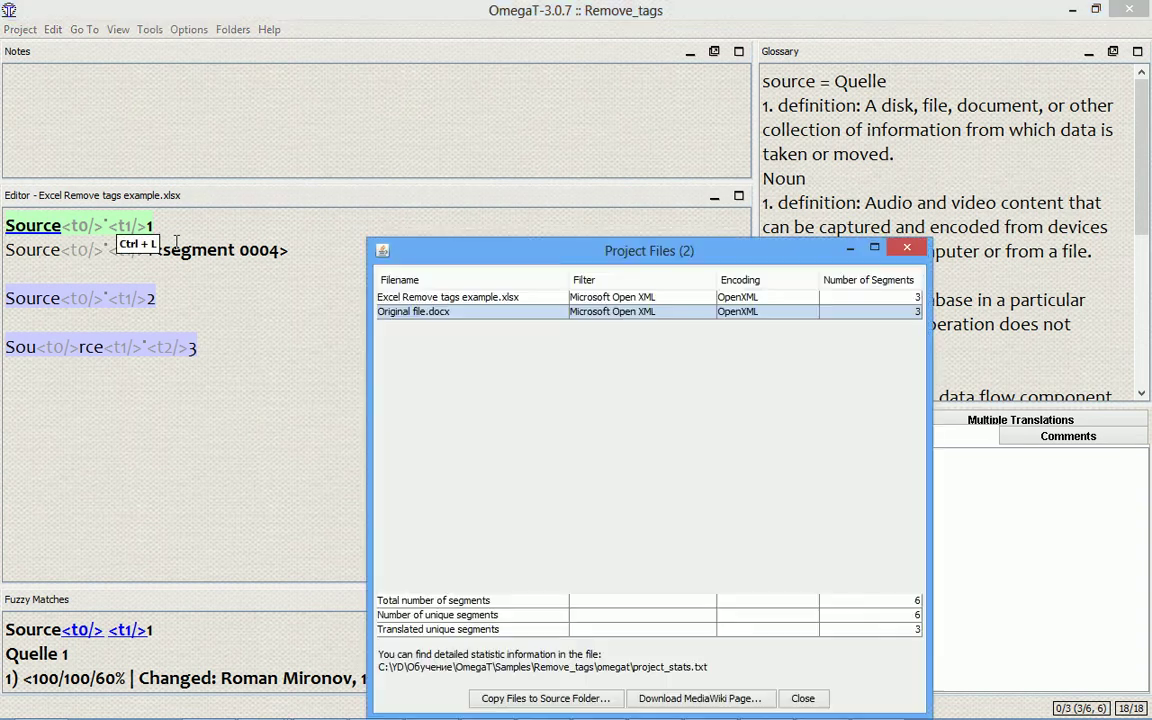
click(472, 313)
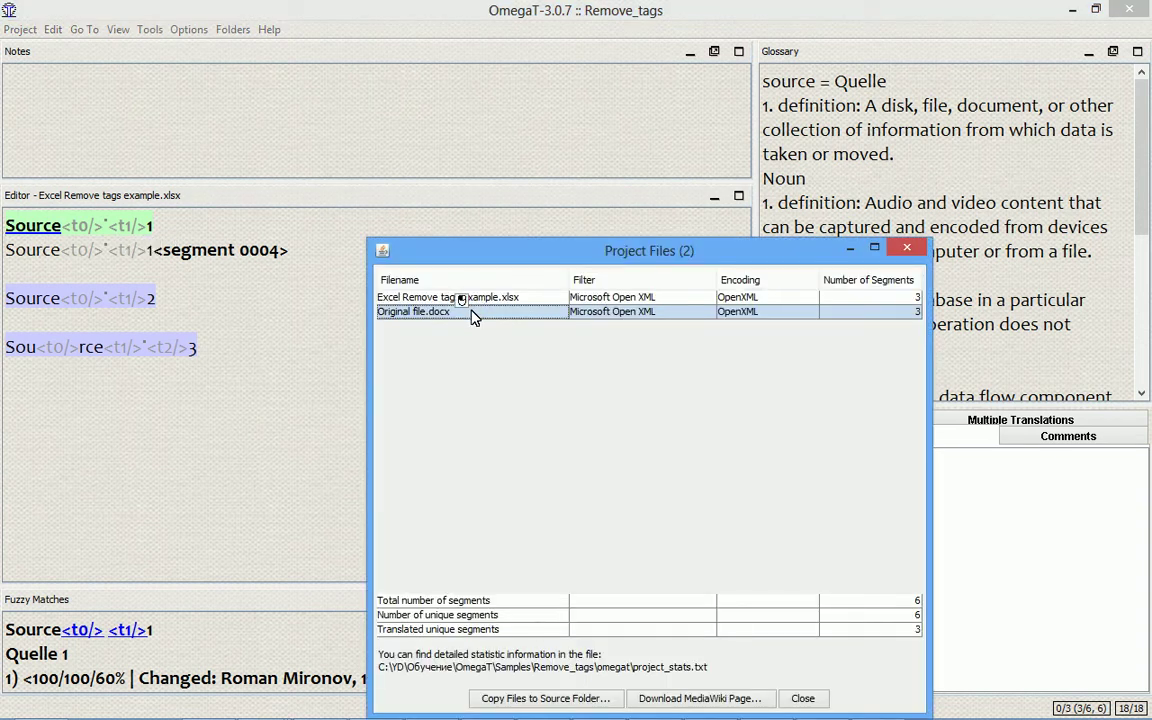
key(Return)
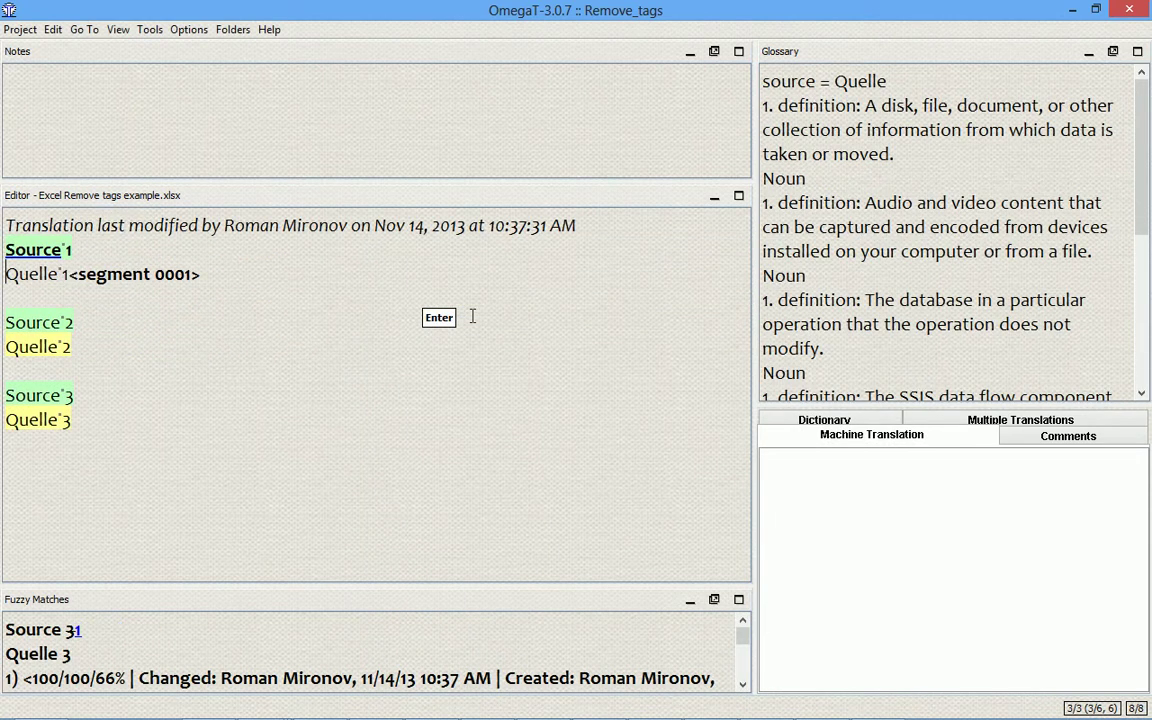
key(Return)
key(Return)
key(Return)
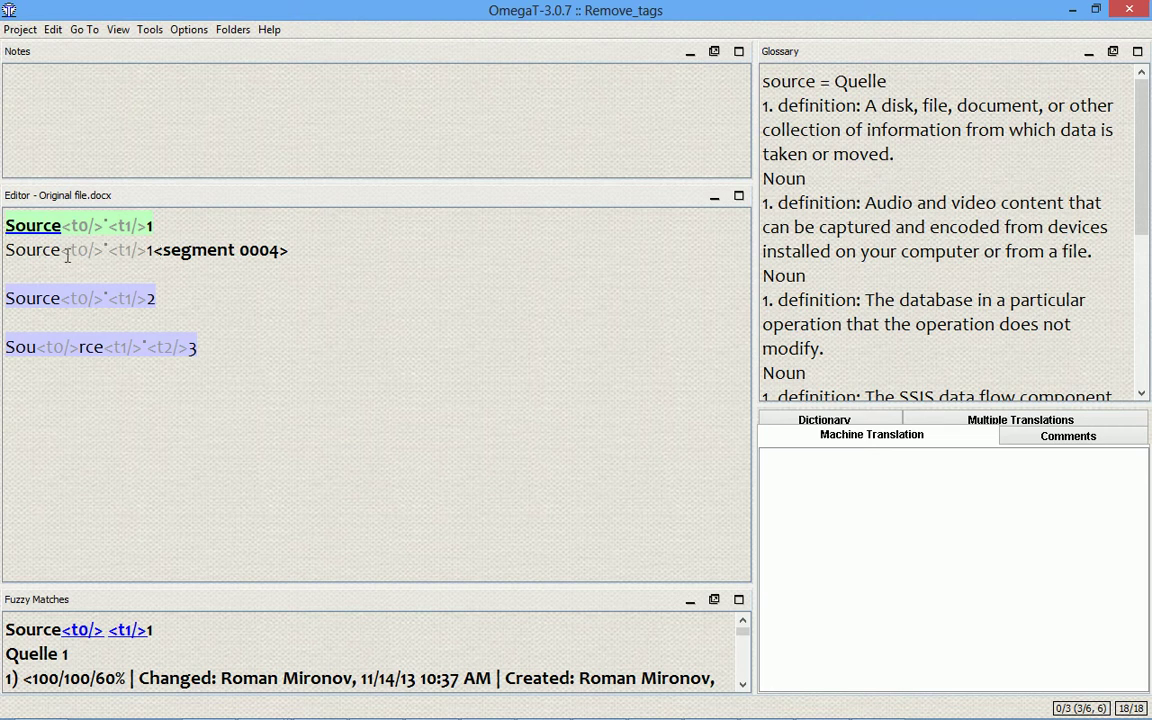
drag(60, 250, 153, 250)
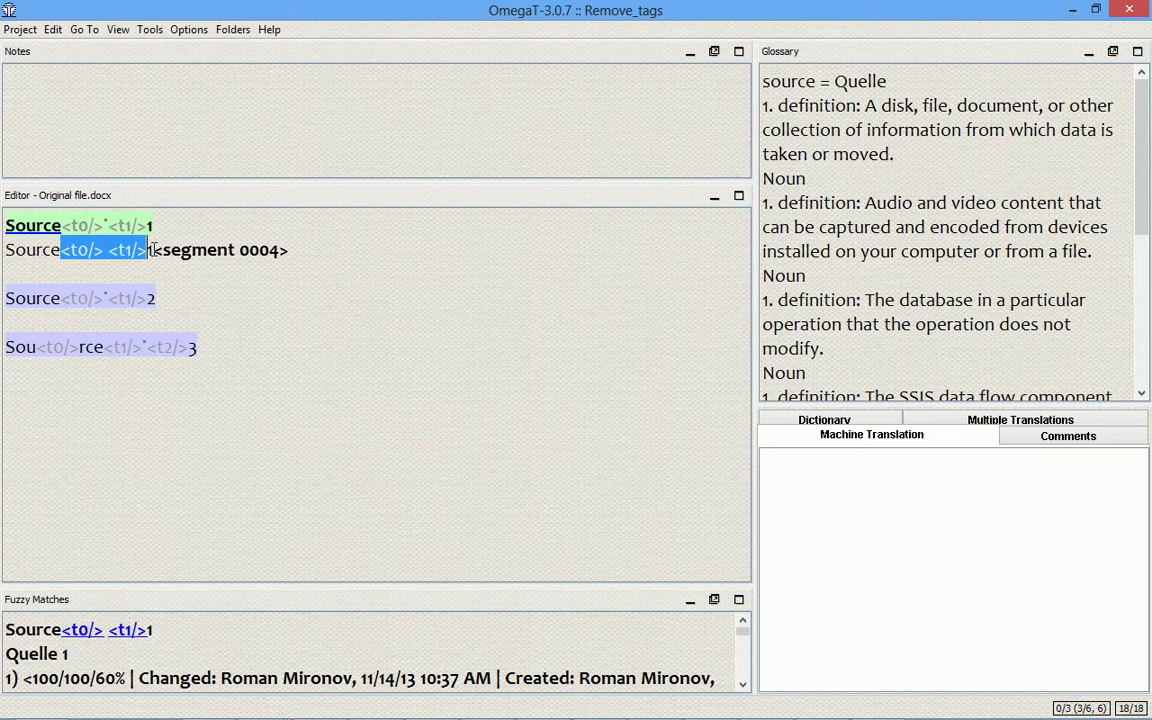
key(Return)
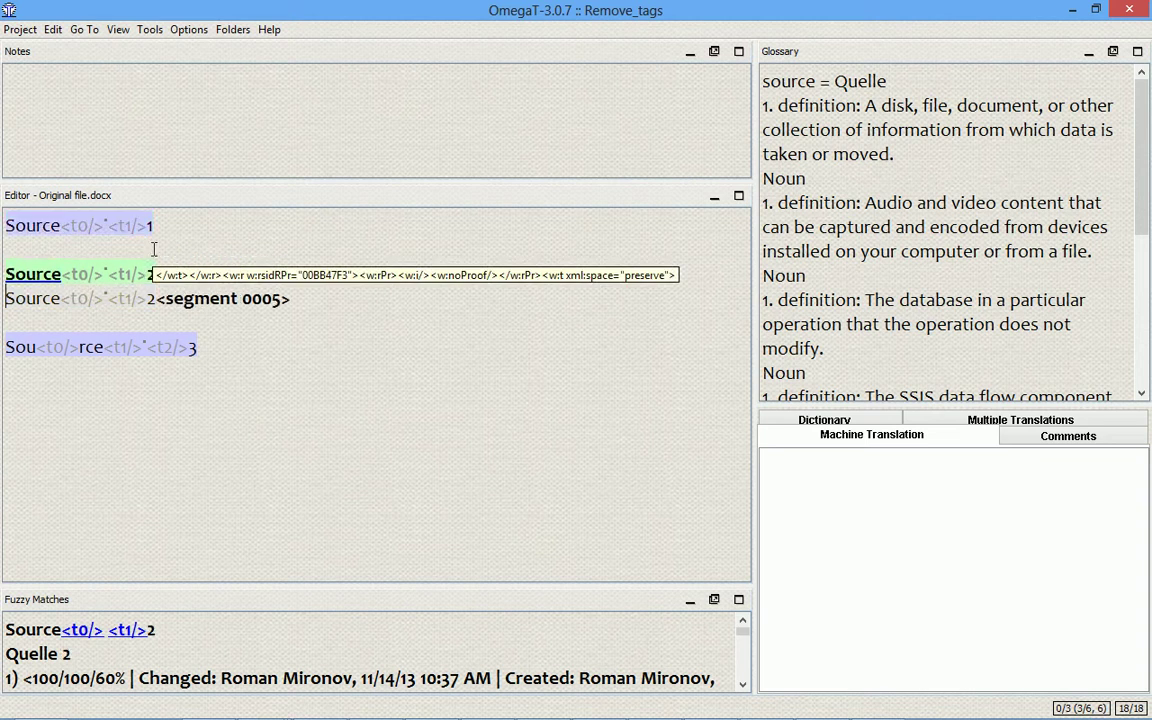
Disable removal of leading and trailing tags in the project's file filters, enable Remove Tags, and apply the project properties
key(ctrl+e)
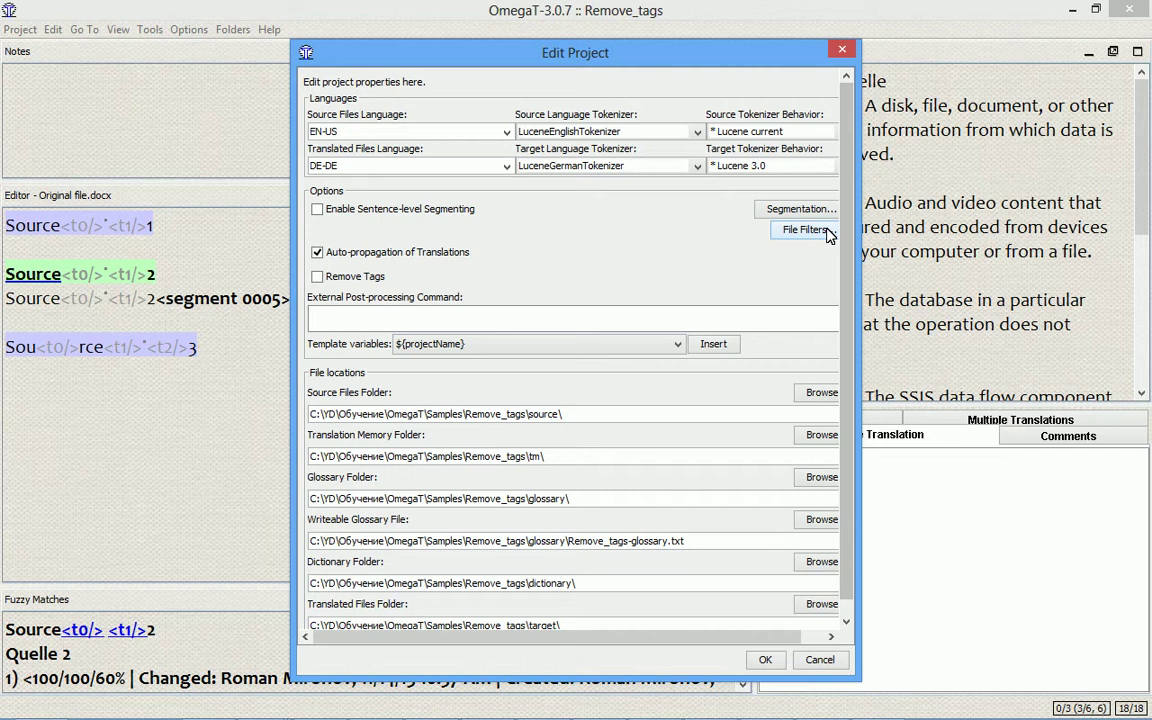
click(826, 231)
click(402, 99)
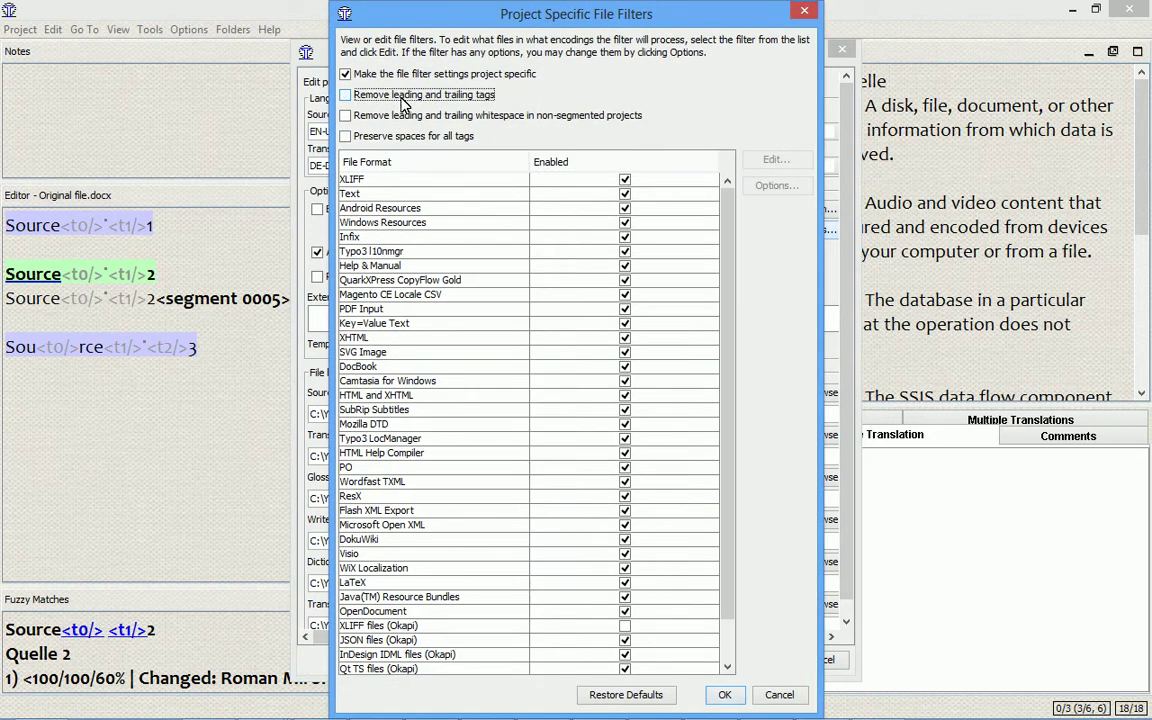
key(alt+o)
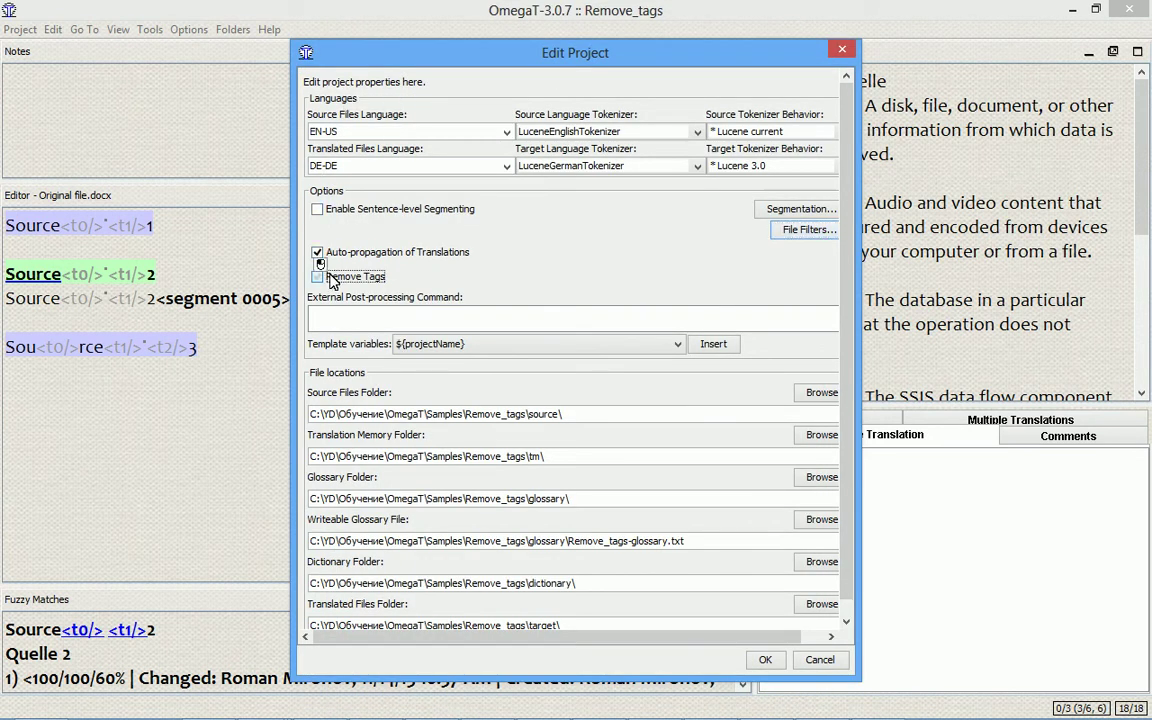
click(333, 280)
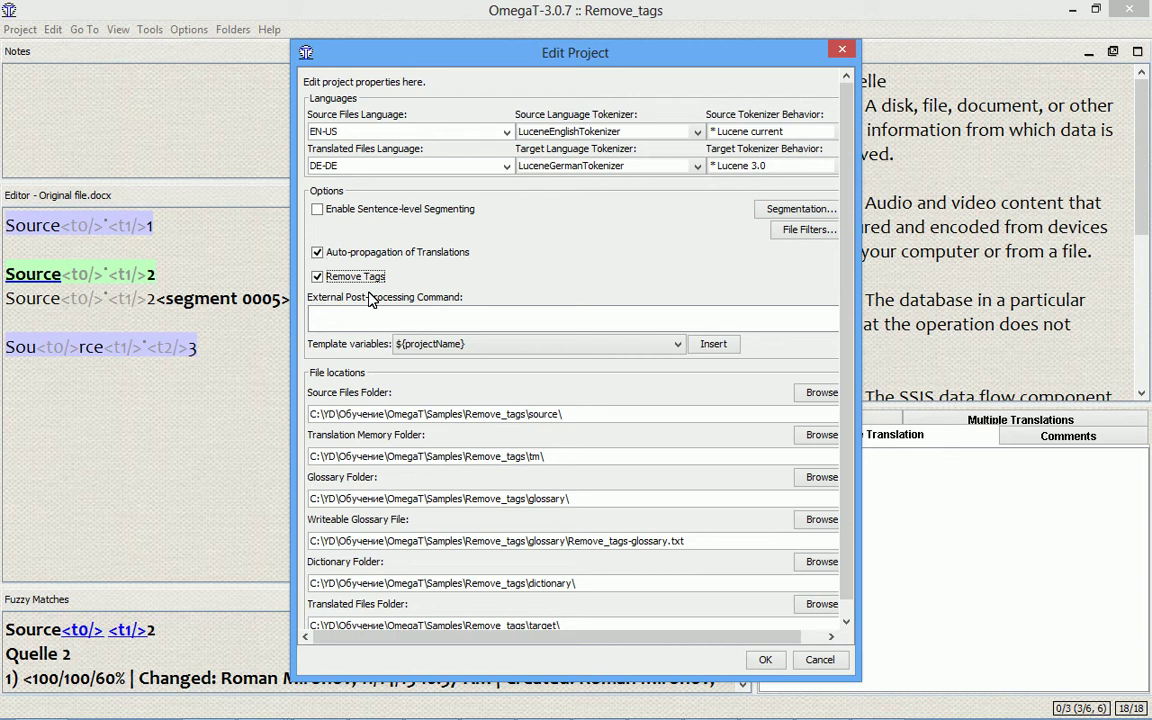
key(alt+o)
key(Return)
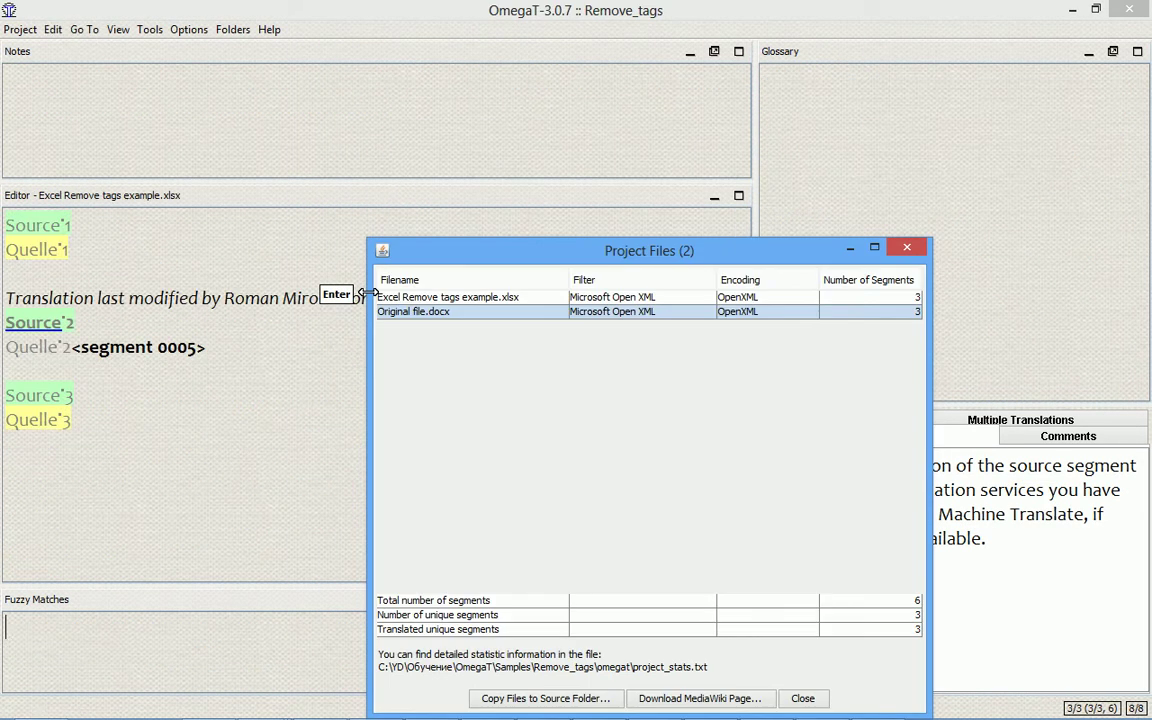
key(Return)
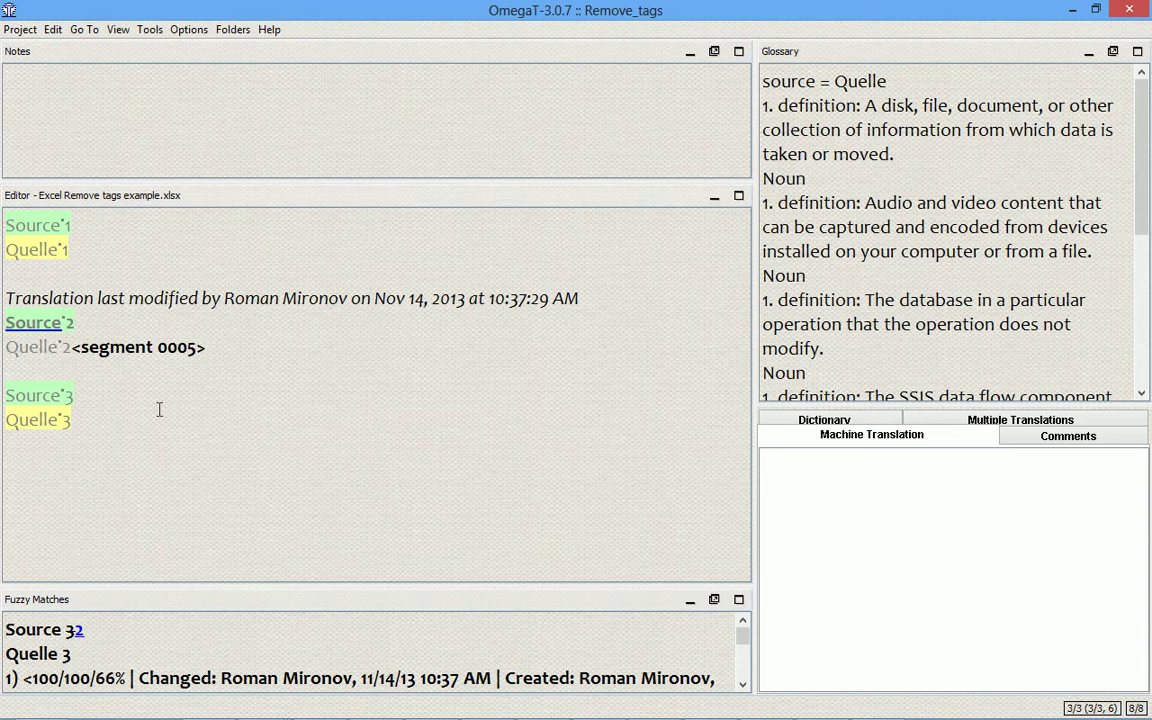
Step through the translated segments as far as segment 0001, checking source and target text for tags
key(End)
key(Return)
key(Return)
key(Return)
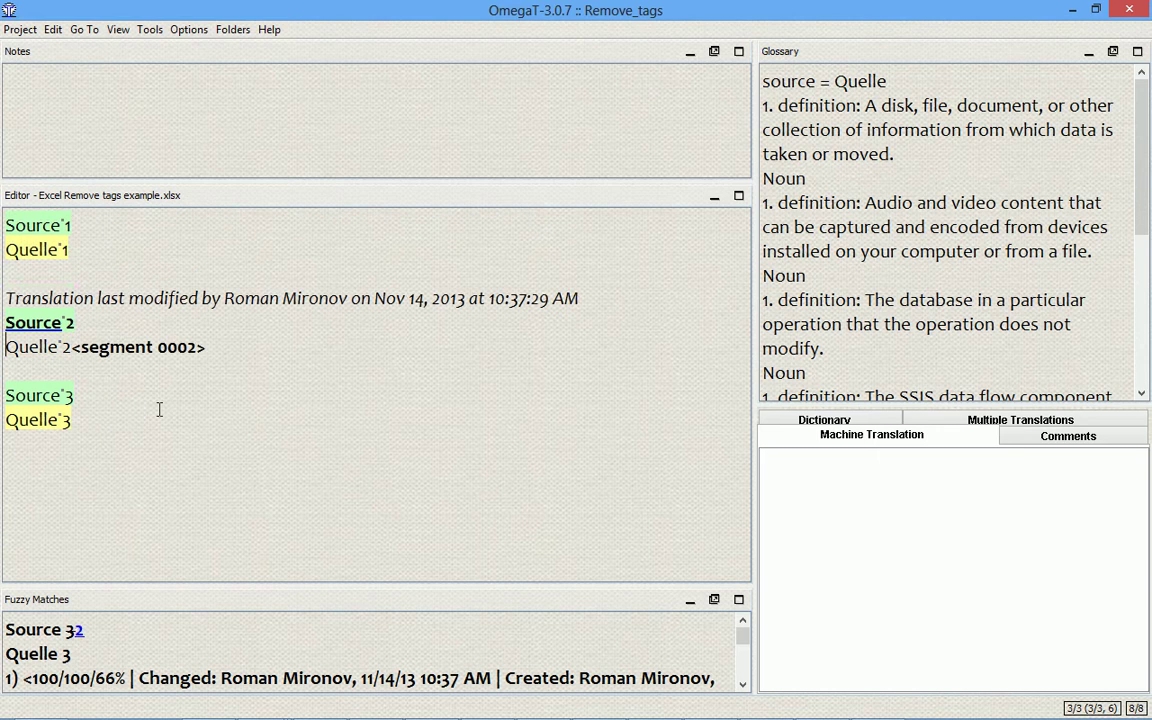
key(Return)
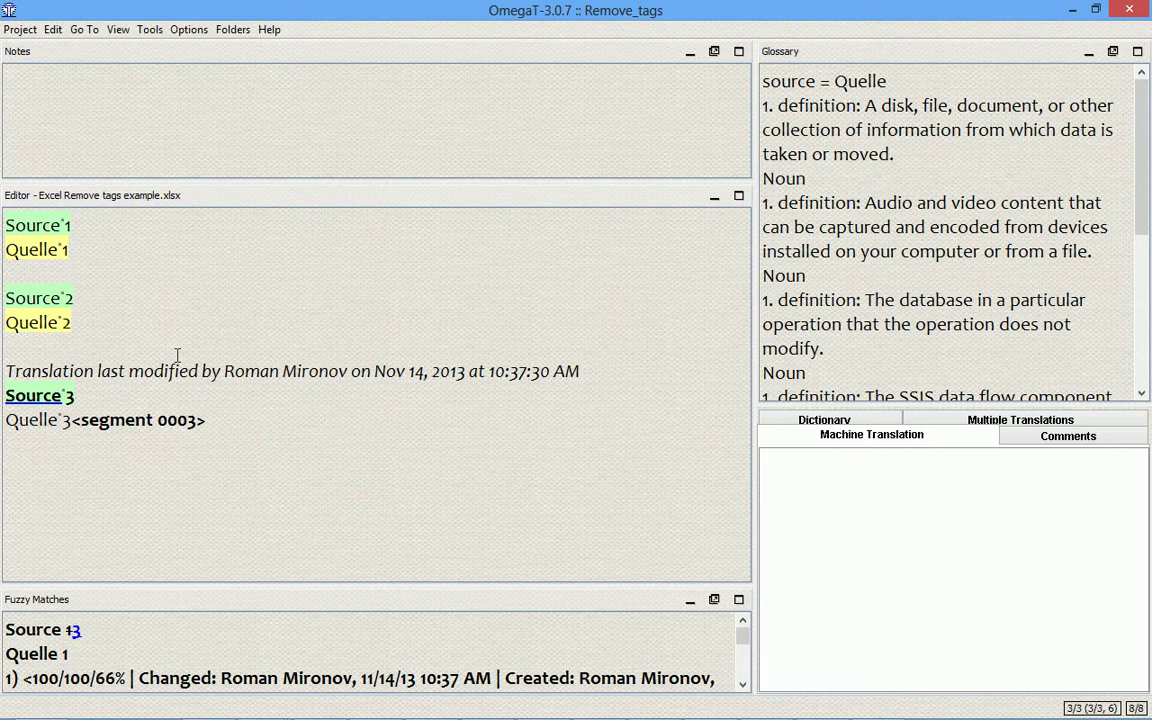
key(Return)
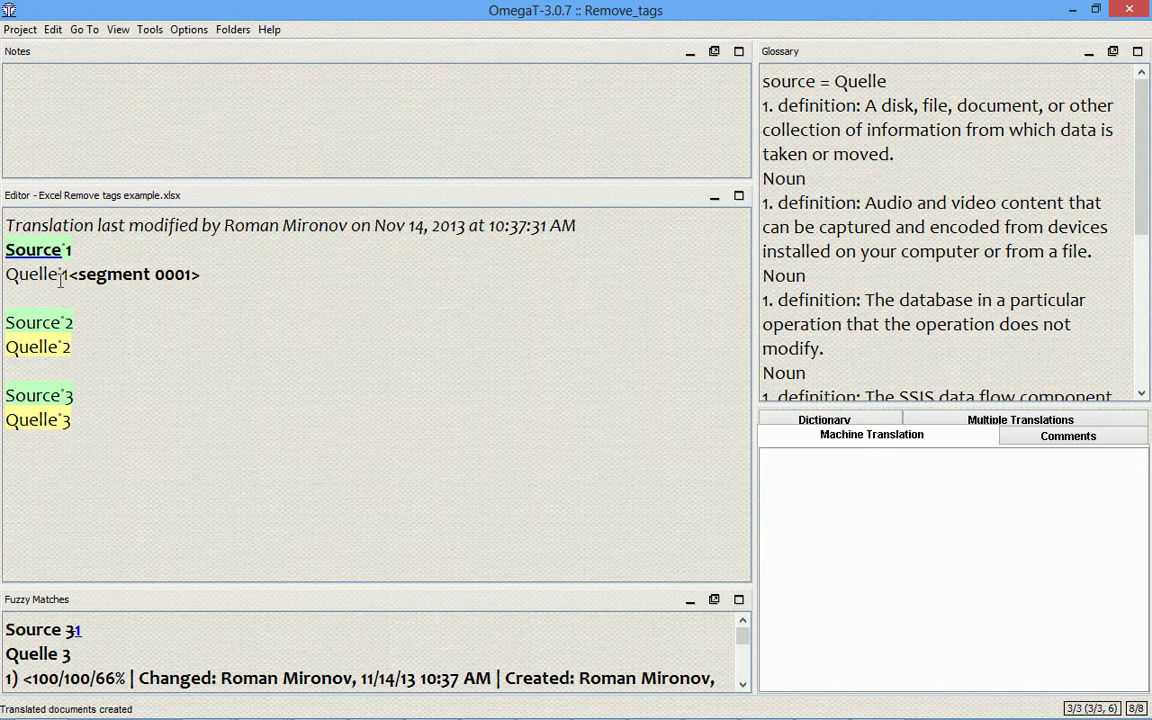
Create the current translated document and open Original file.docx from the project's target folder
click(20, 29)
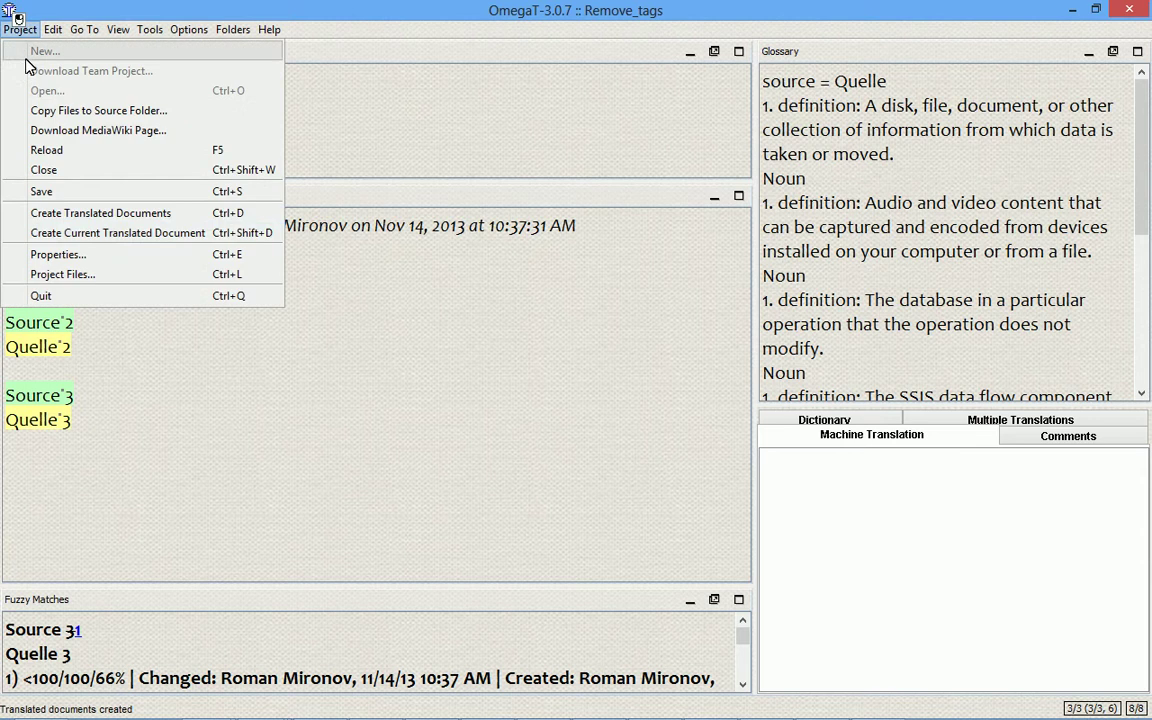
click(84, 234)
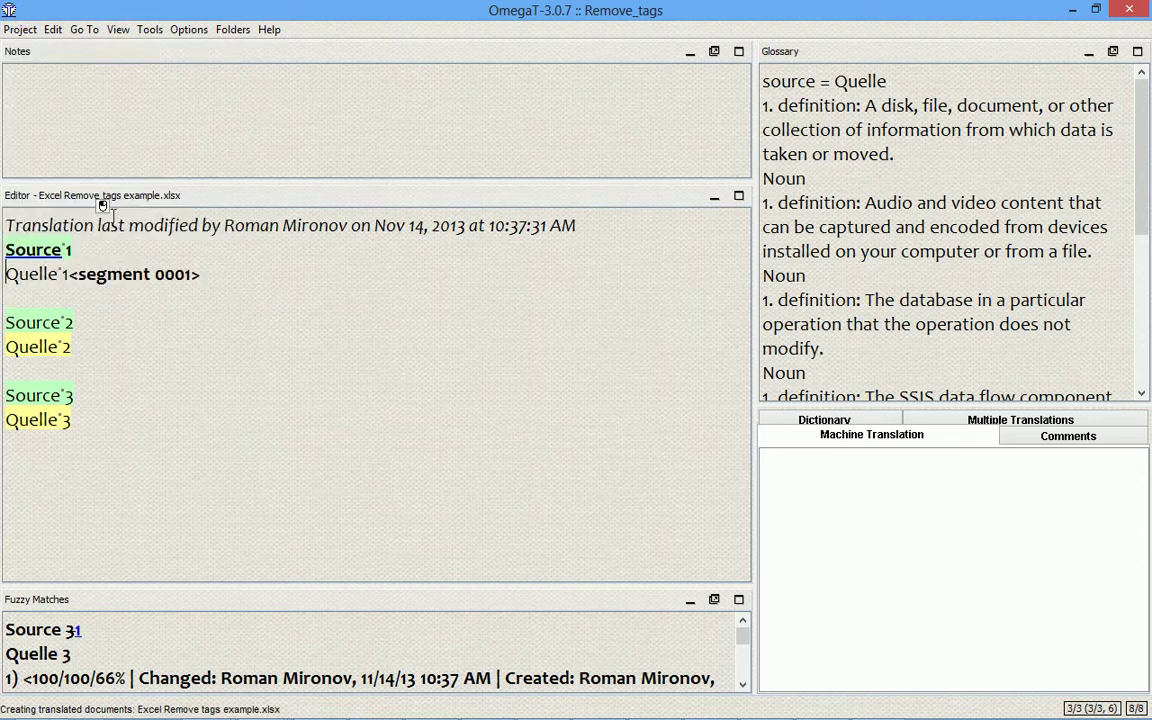
click(233, 29)
mouse_move(255, 50)
mouse_move(450, 130)
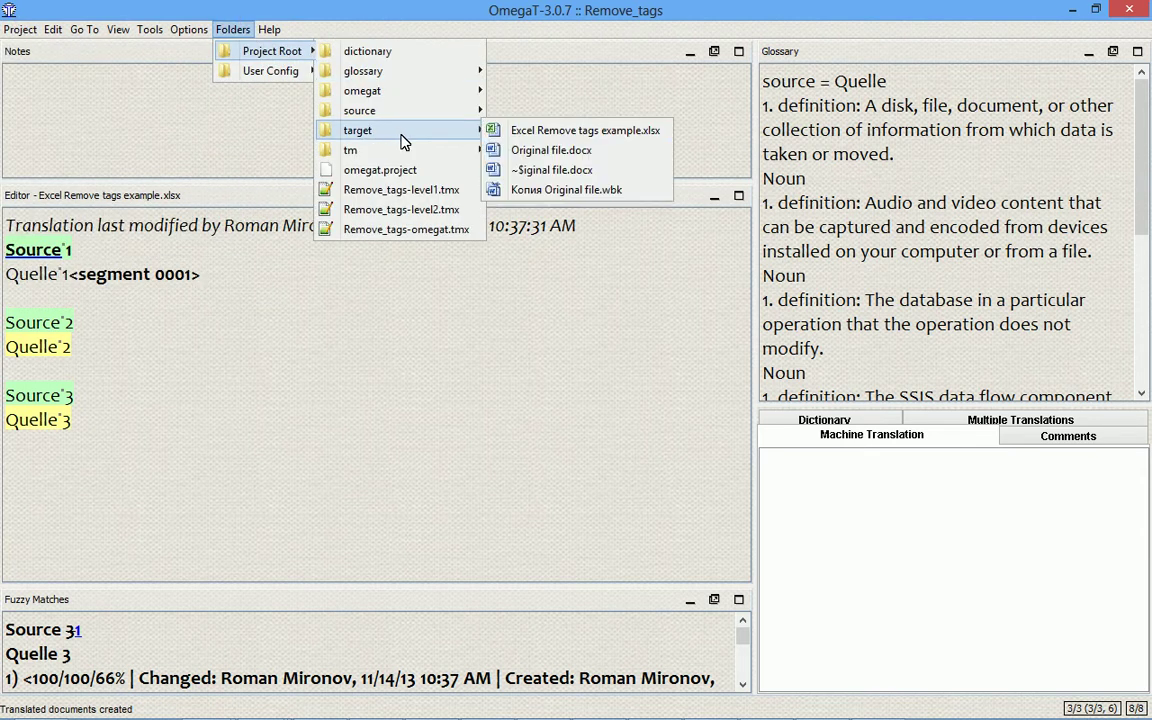
click(560, 148)
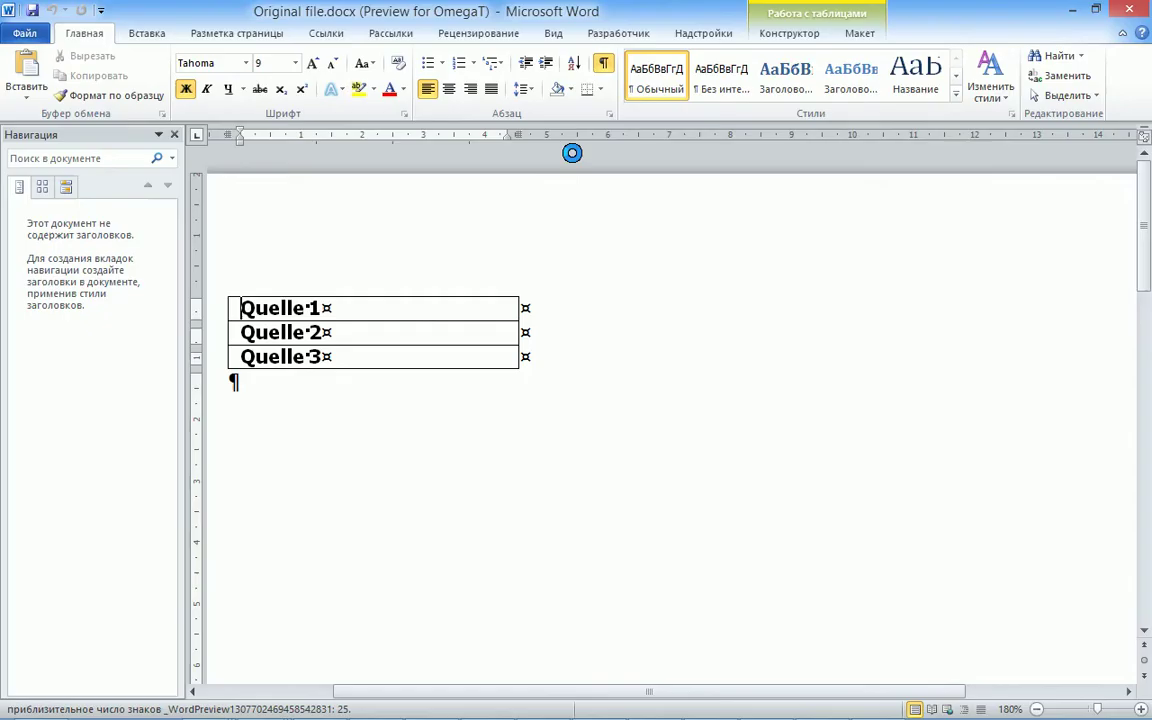
Italicize the numbers 1, 2 and 3 in the three Quelle rows of the translated Word table
double_click(315, 309)
double_click(313, 333)
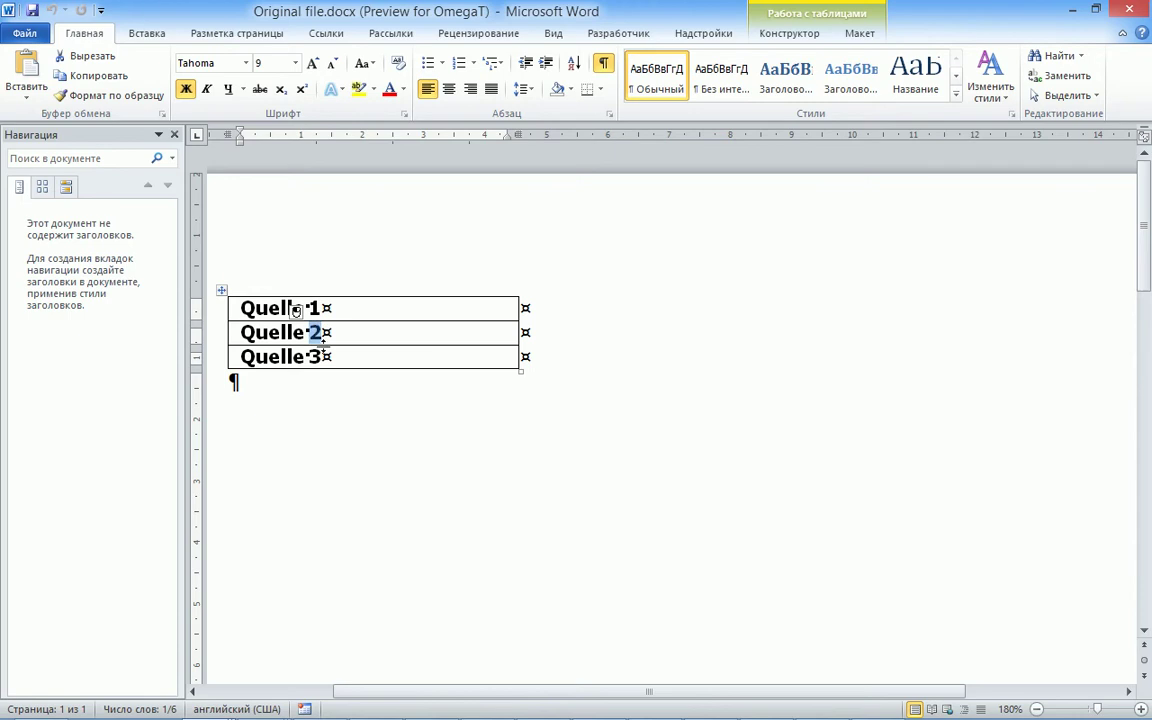
click(322, 357)
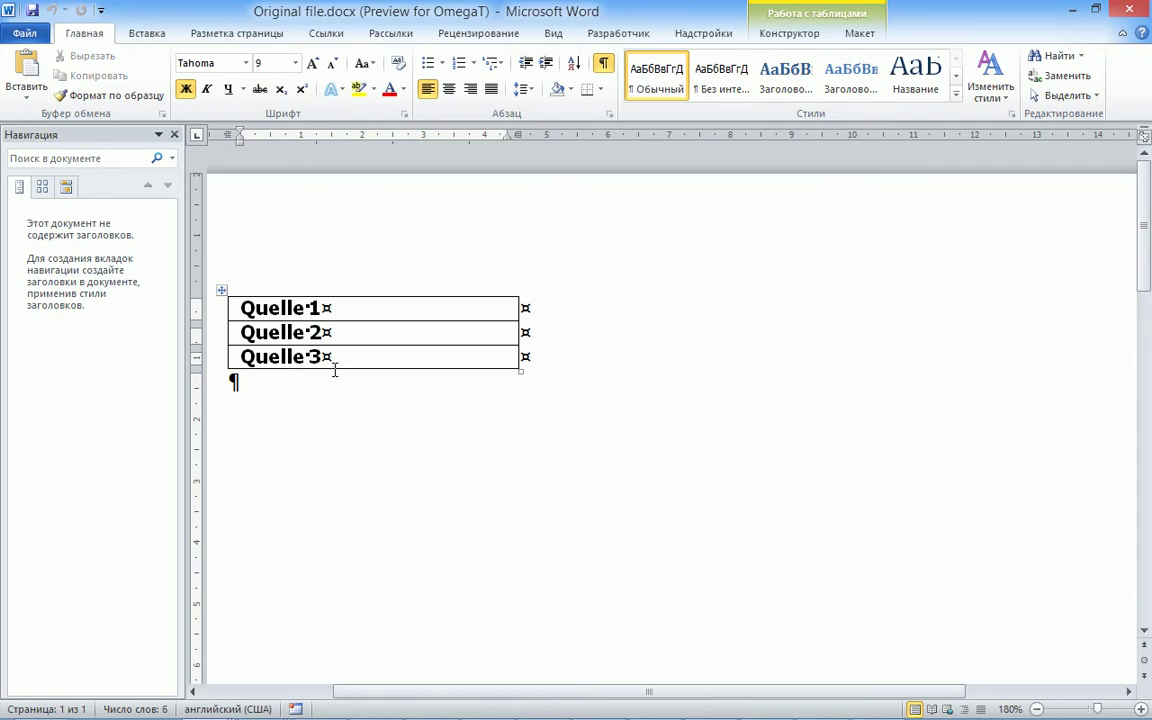
double_click(315, 309)
key(ctrl+i)
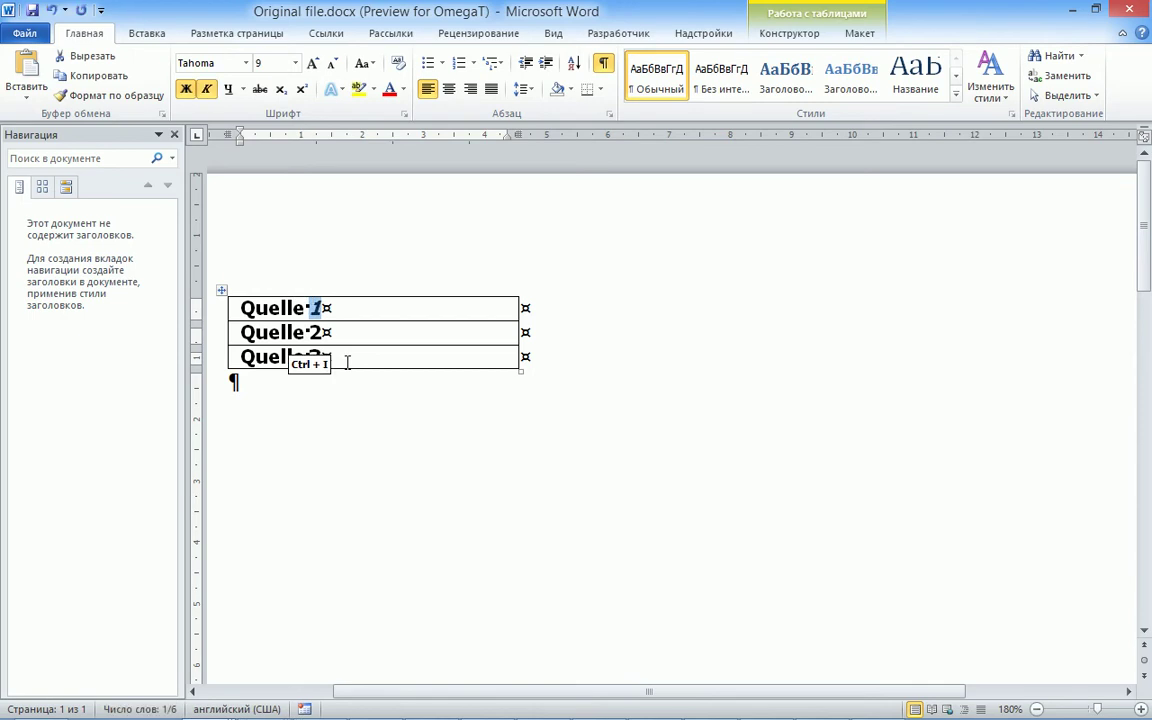
key(Down)
key(shift+Left)
key(ctrl+i)
key(Down)
key(shift+Left)
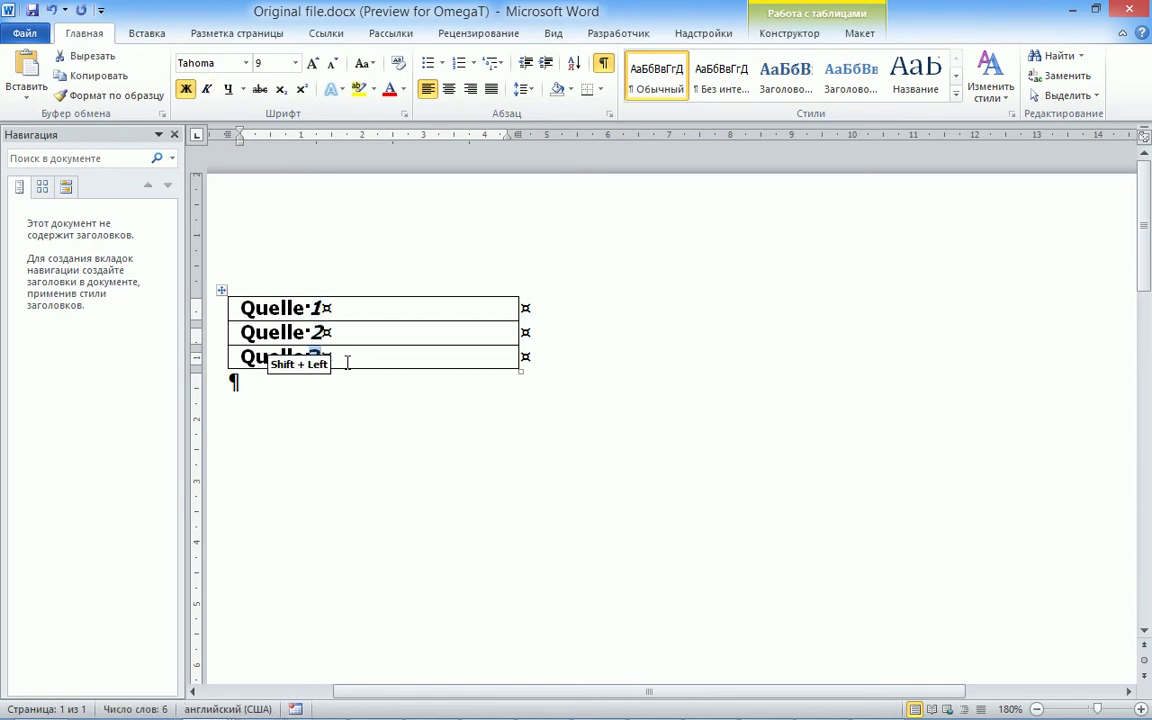
key(ctrl+i)
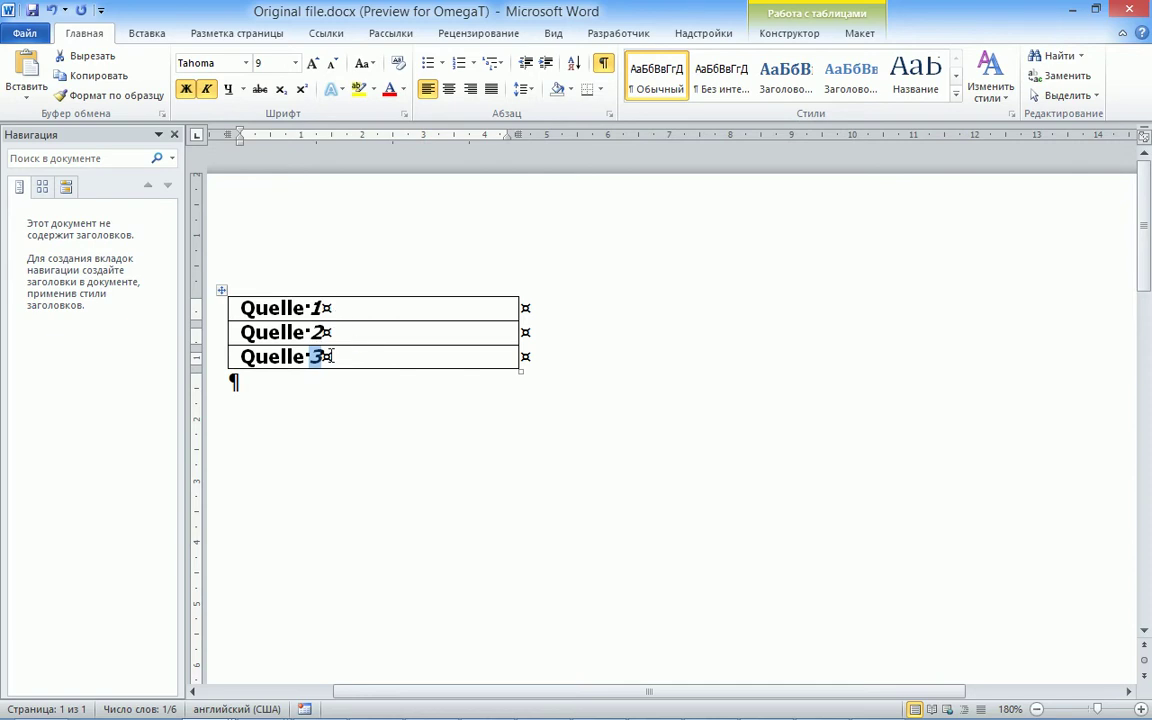
Append the word "change" after the number in each of the three Quelle rows
click(385, 307)
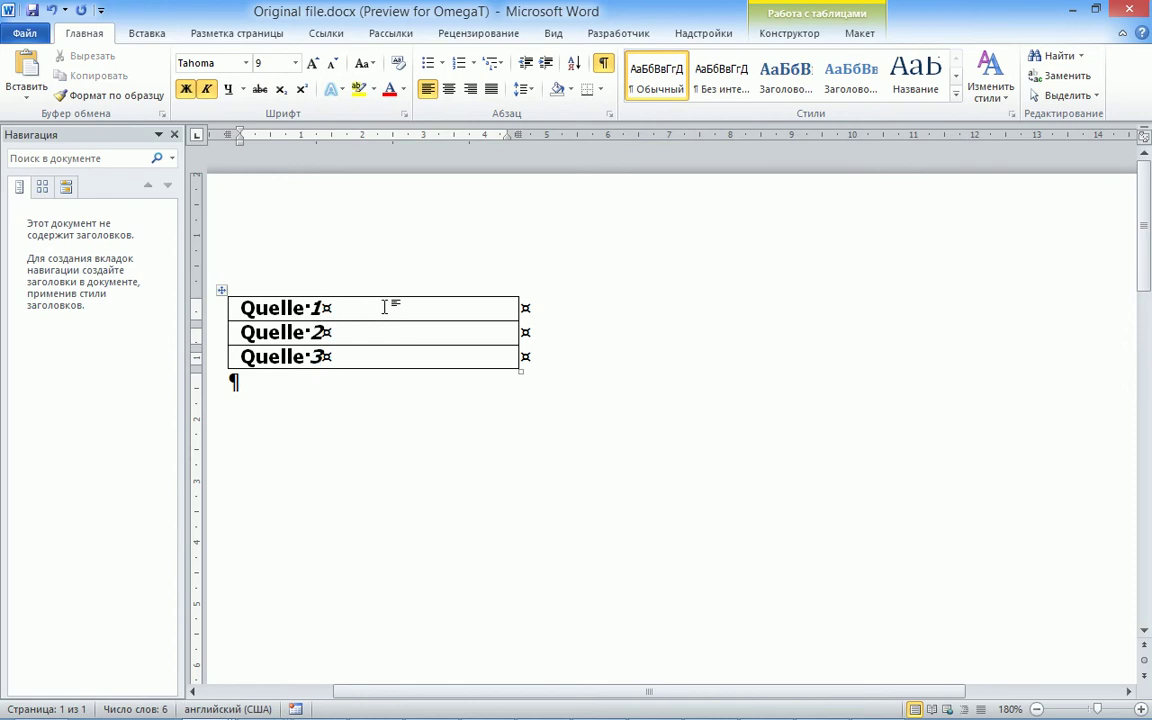
key(BackSpace)
text(change)
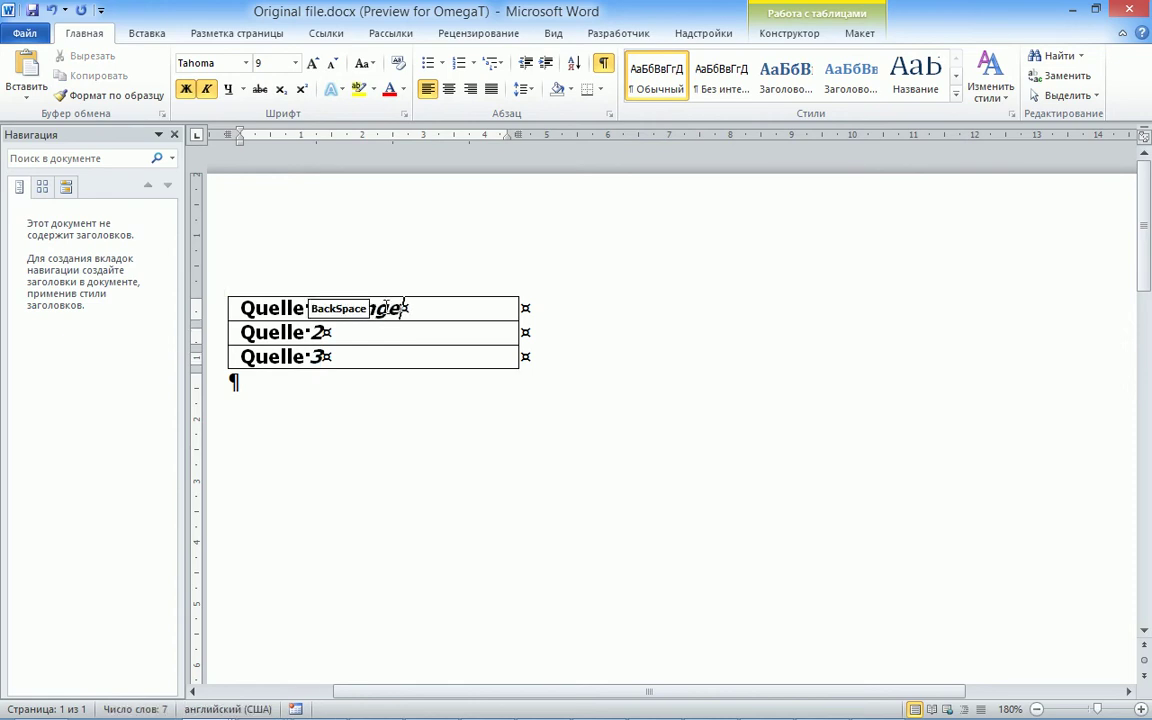
key(Down)
text(change)
key(Down)
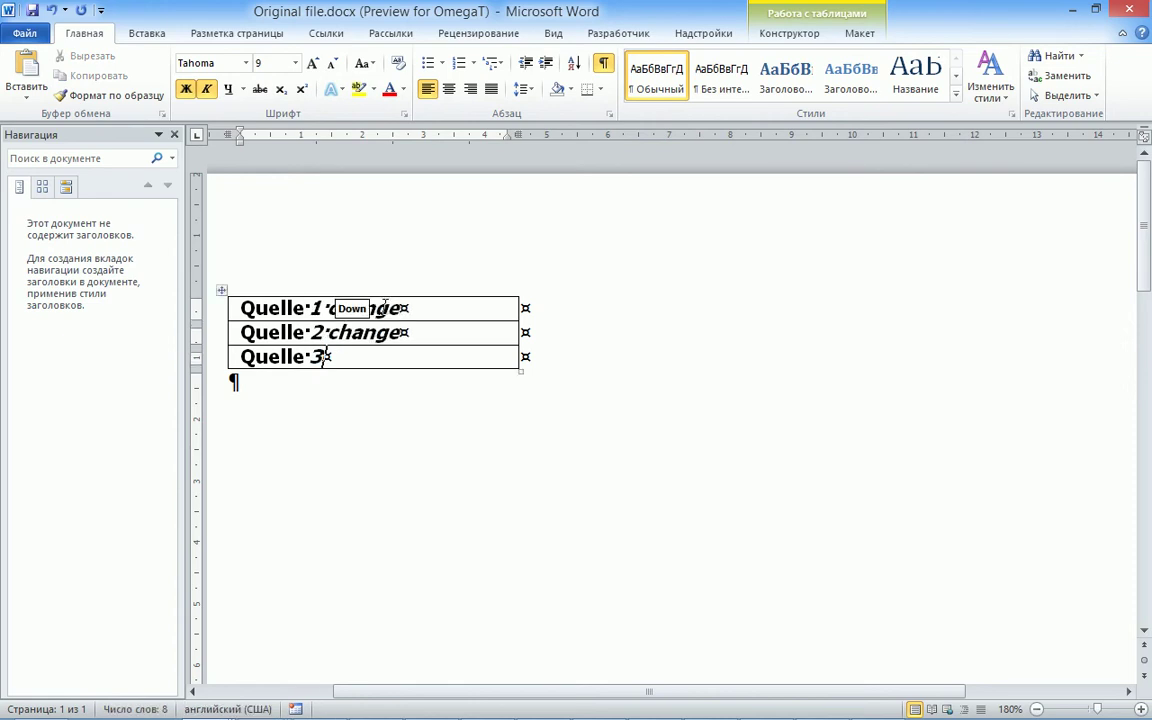
text(chnage)
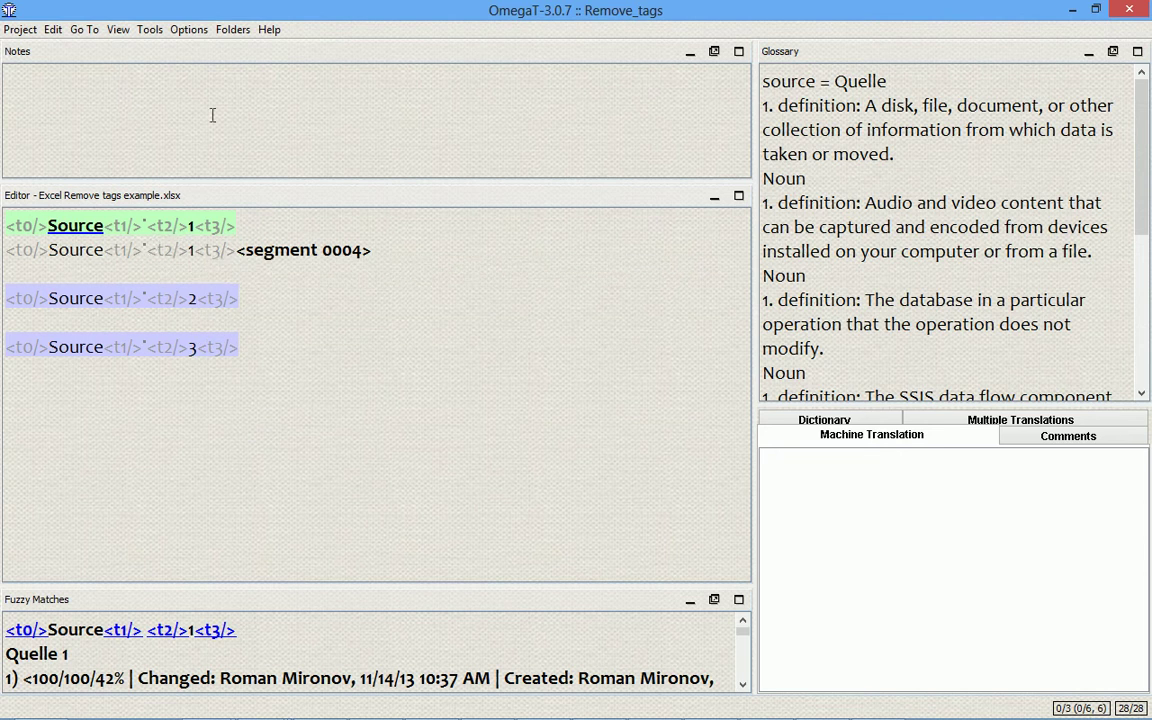
Open Original file.docx in Word from the OmegaT project's source folder
click(234, 29)
mouse_move(275, 50)
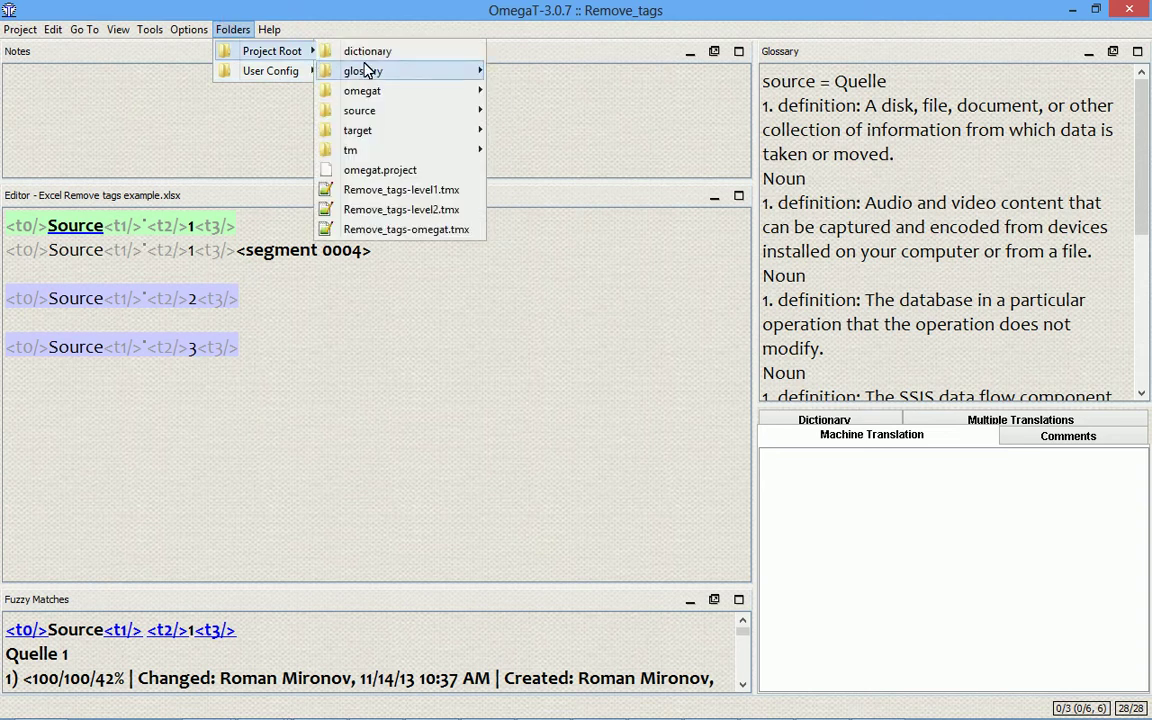
mouse_move(411, 110)
click(528, 130)
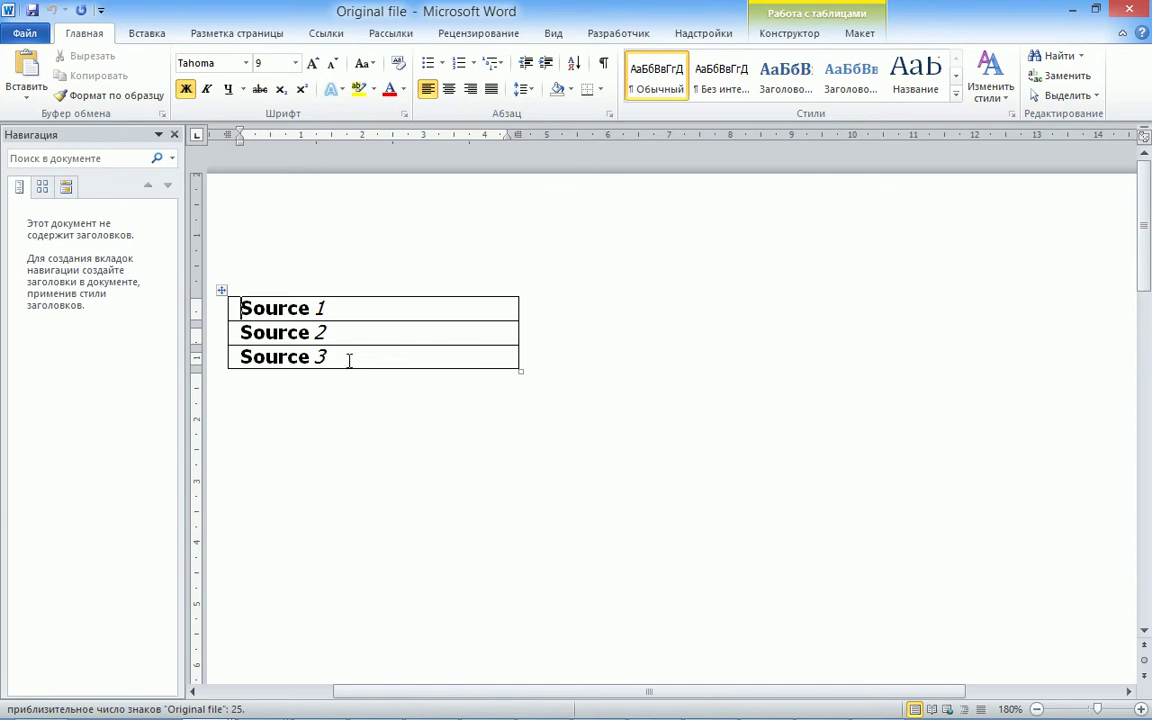
Clear the character formatting from all three Source rows of the table and save the document
drag(327, 357, 265, 306)
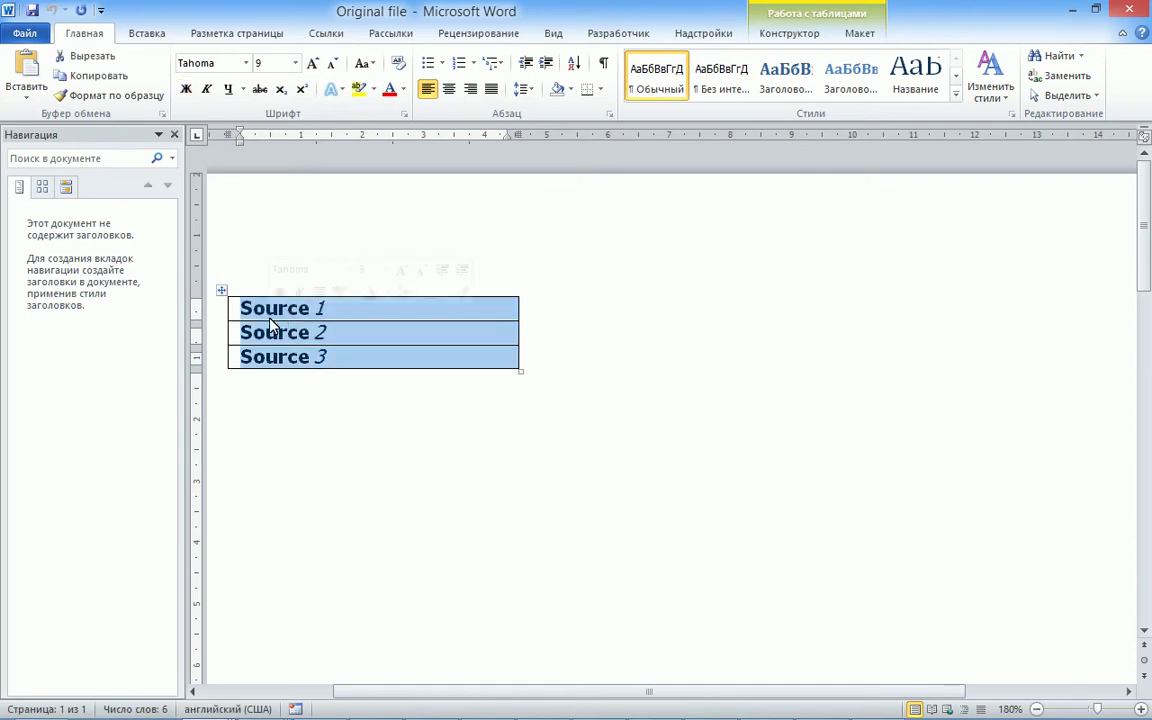
key(ctrl+space)
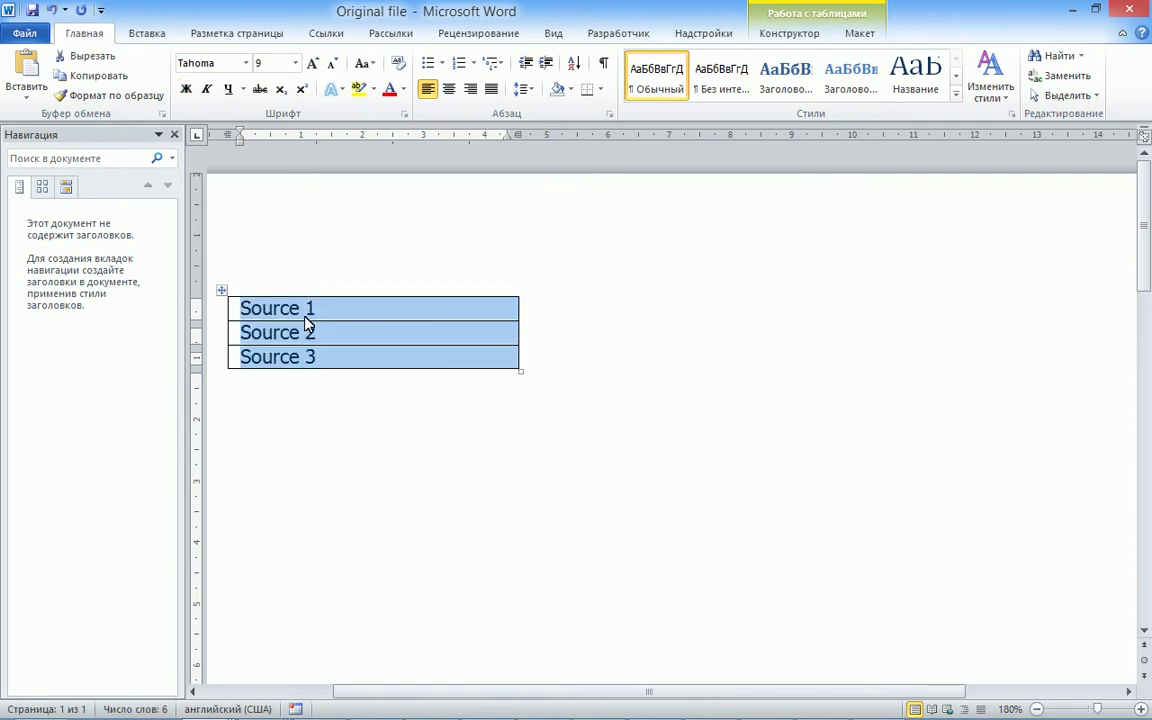
click(350, 313)
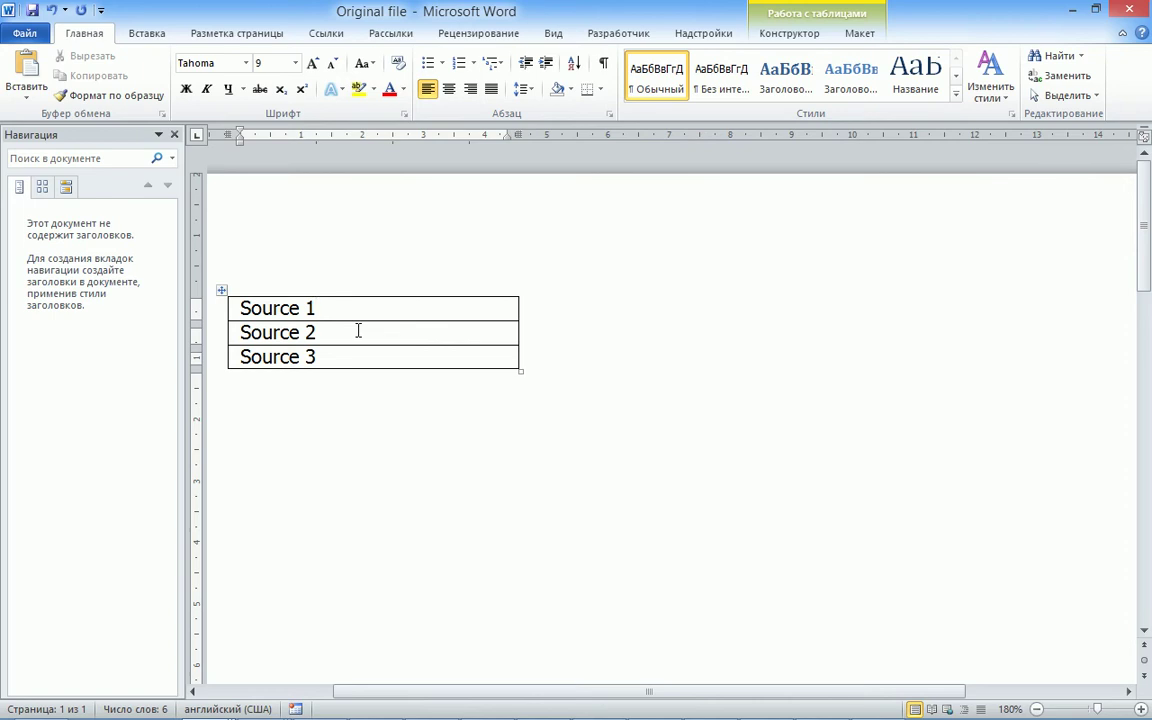
key(ctrl+s)
Switch to OmegaT, reload the project, and dismiss the project files list
key(alt+Tab)
key(Tab)
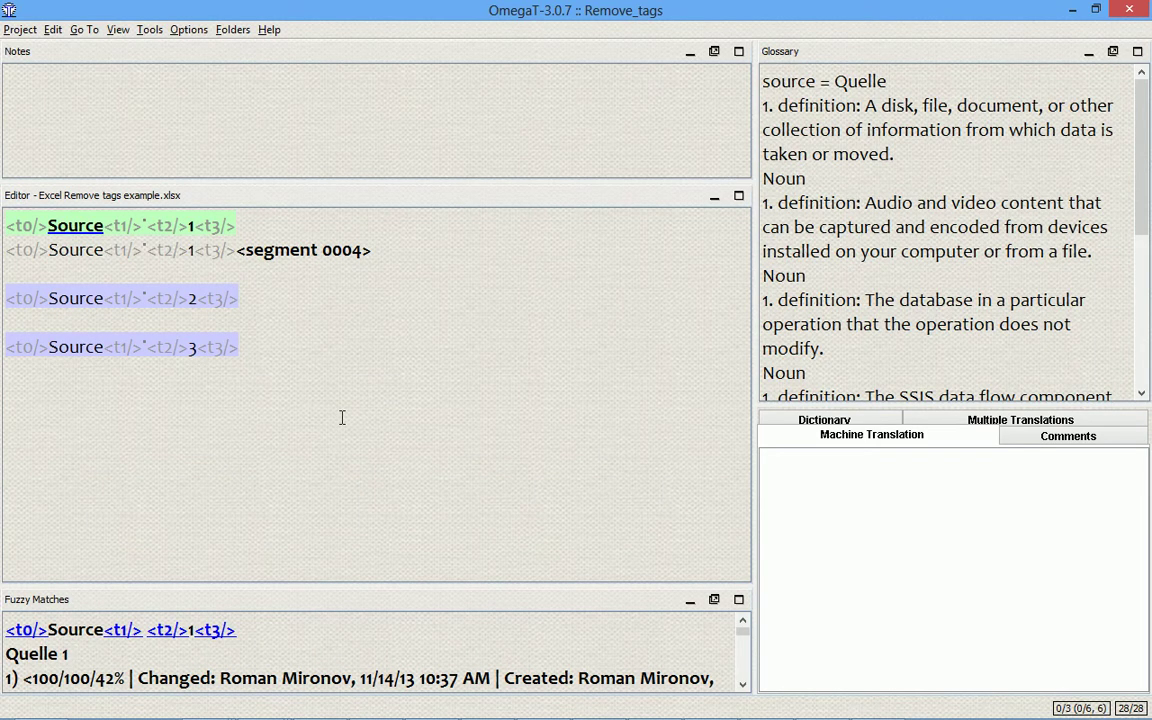
click(193, 250)
key(F5)
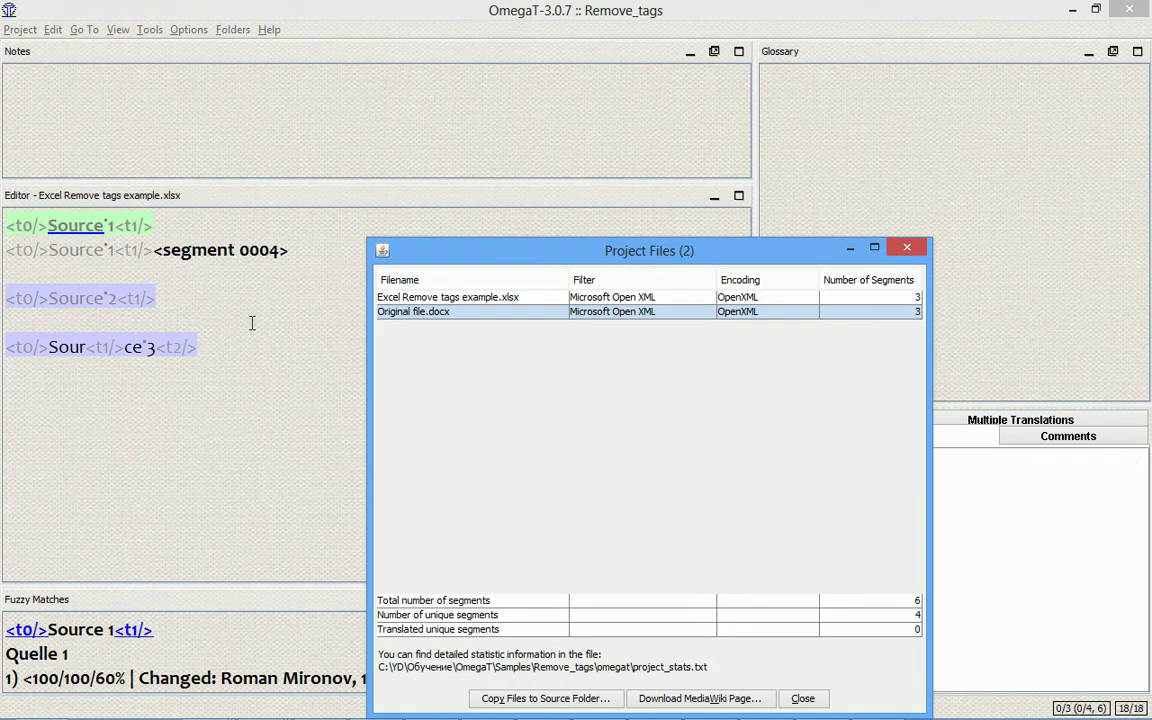
key(Escape)
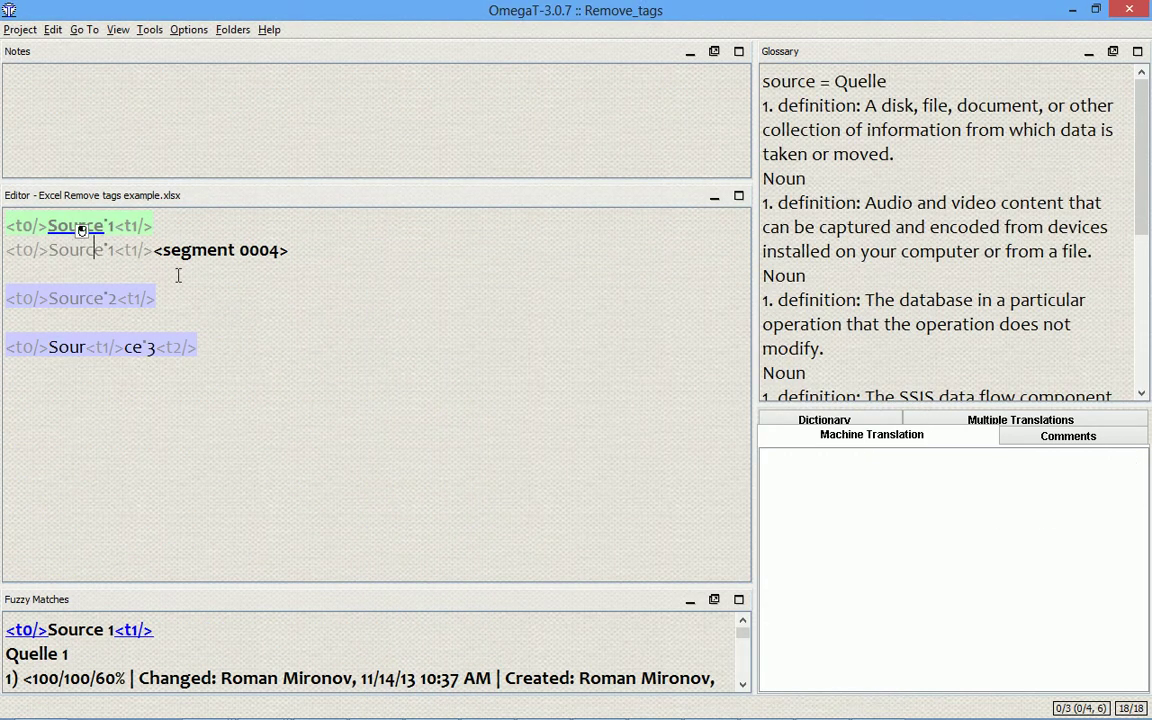
Compare the Source 3 row in the Word document with its OmegaT segment, highlighting the inner <t1/> tag
key(alt+Tab)
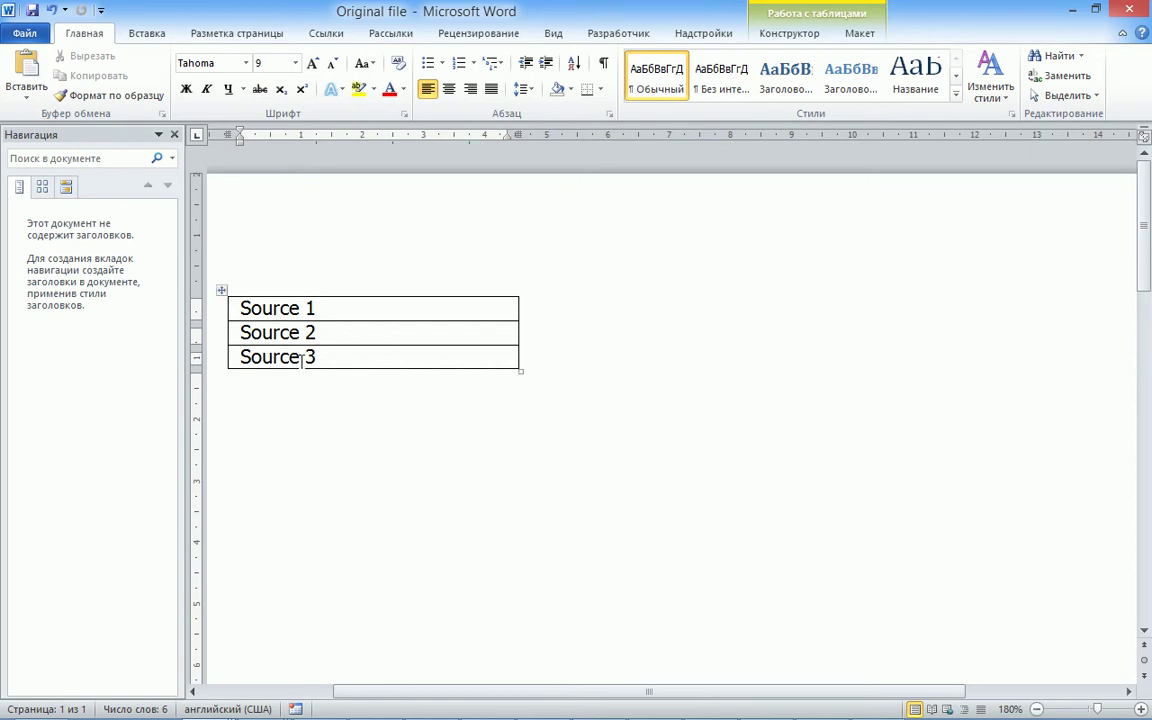
key(alt+Tab)
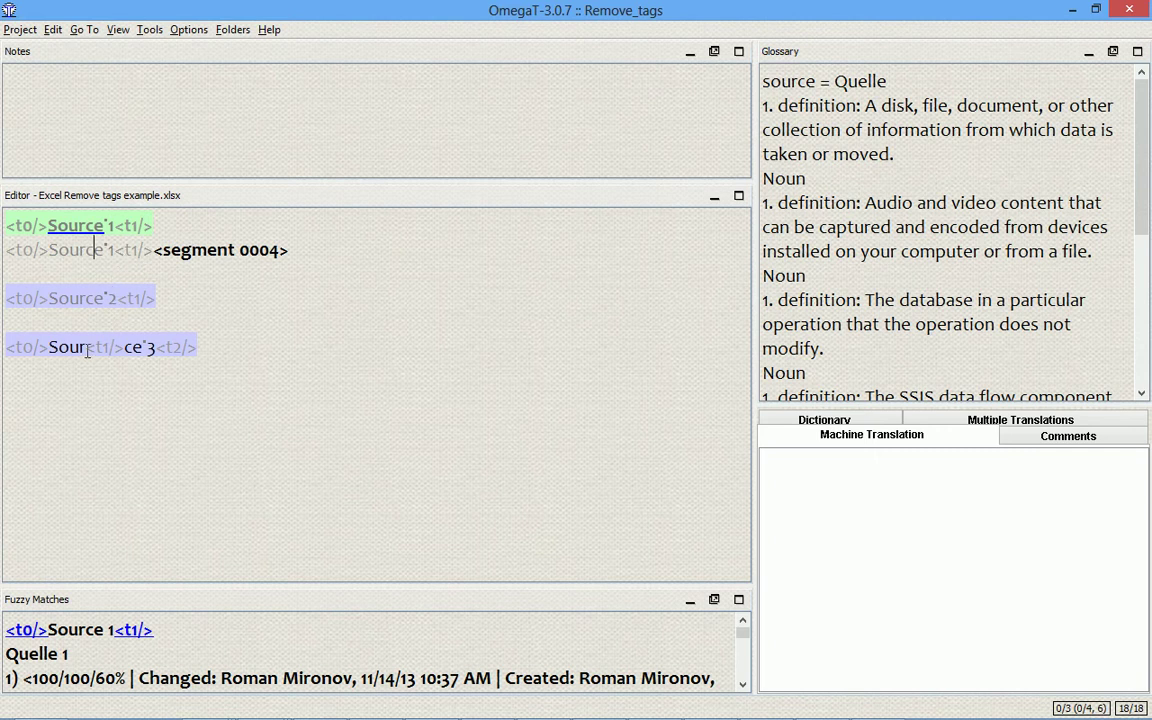
mouse_move(88, 350)
mouse_down()
mouse_move(69, 324)
mouse_move(103, 334)
mouse_up()
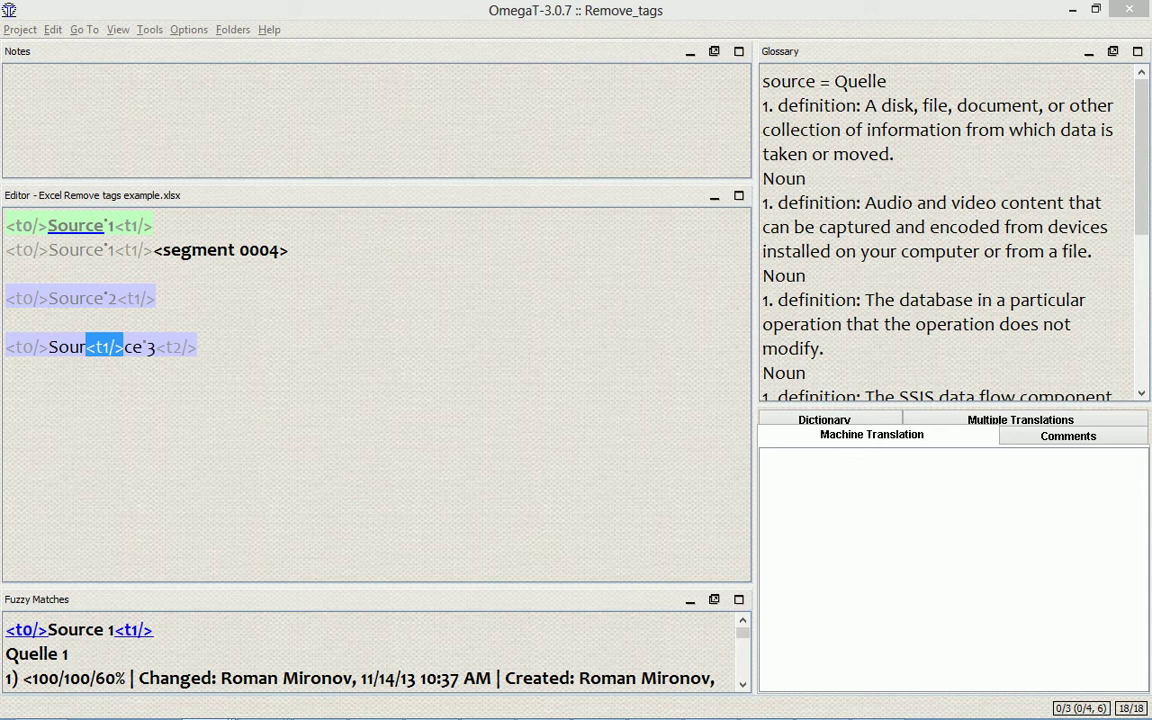
click(180, 300)
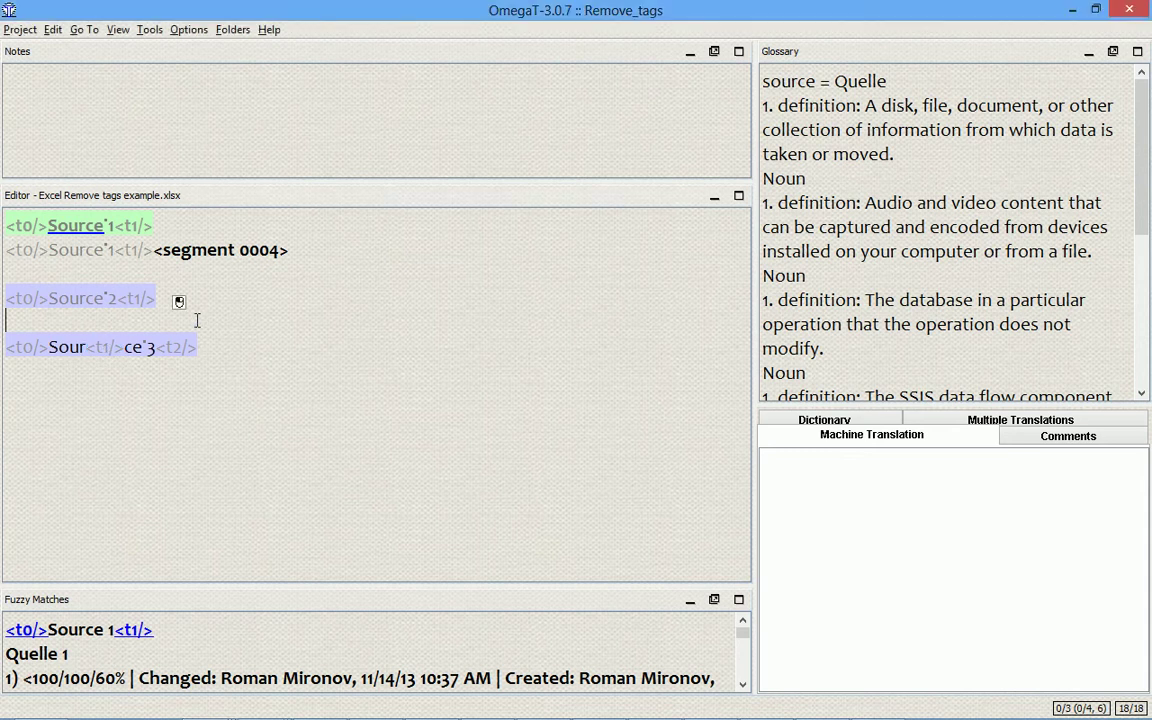
Enable Remove Tags in the project properties, reopen the project, dismiss the project files list, and select the Source 3 segment
key(ctrl+e)
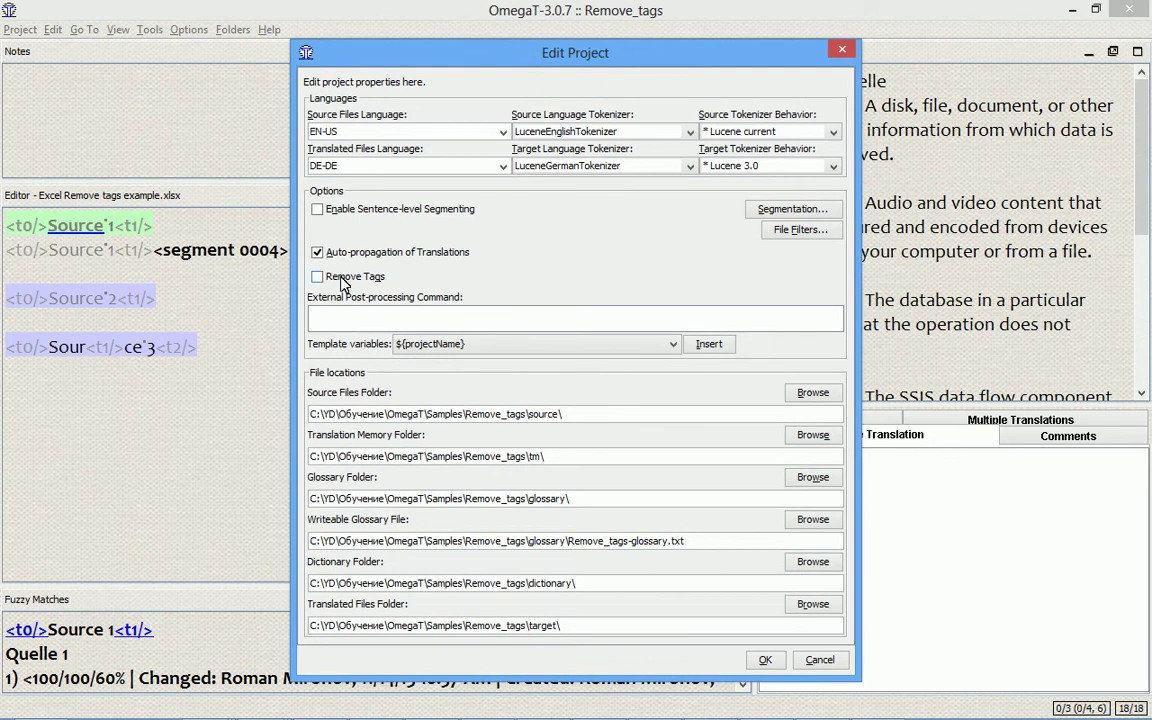
click(340, 279)
key(alt+o)
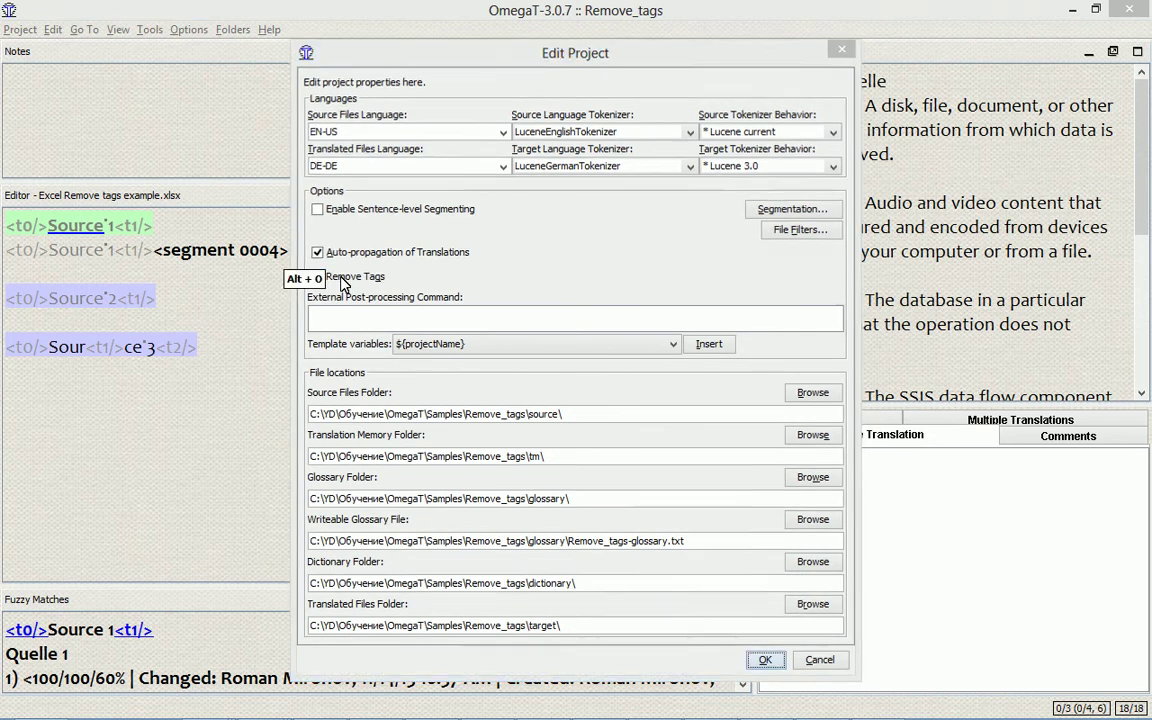
key(Return)
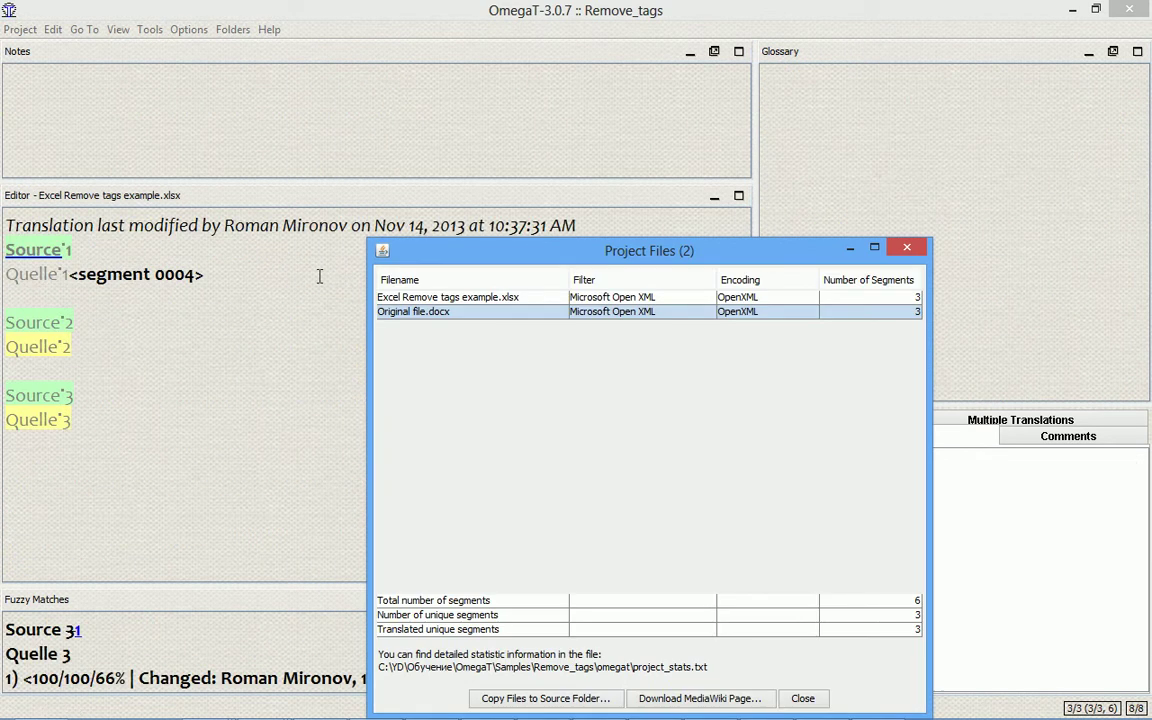
key(ctrl+l)
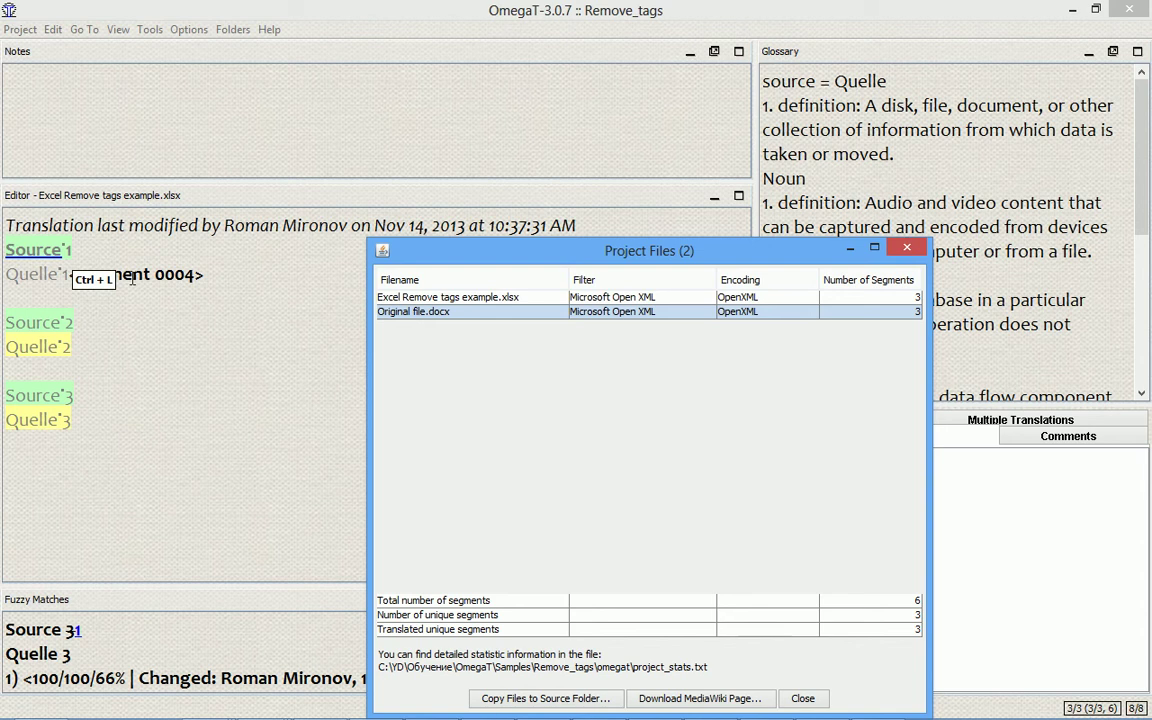
key(Up)
key(Down)
key(Return)
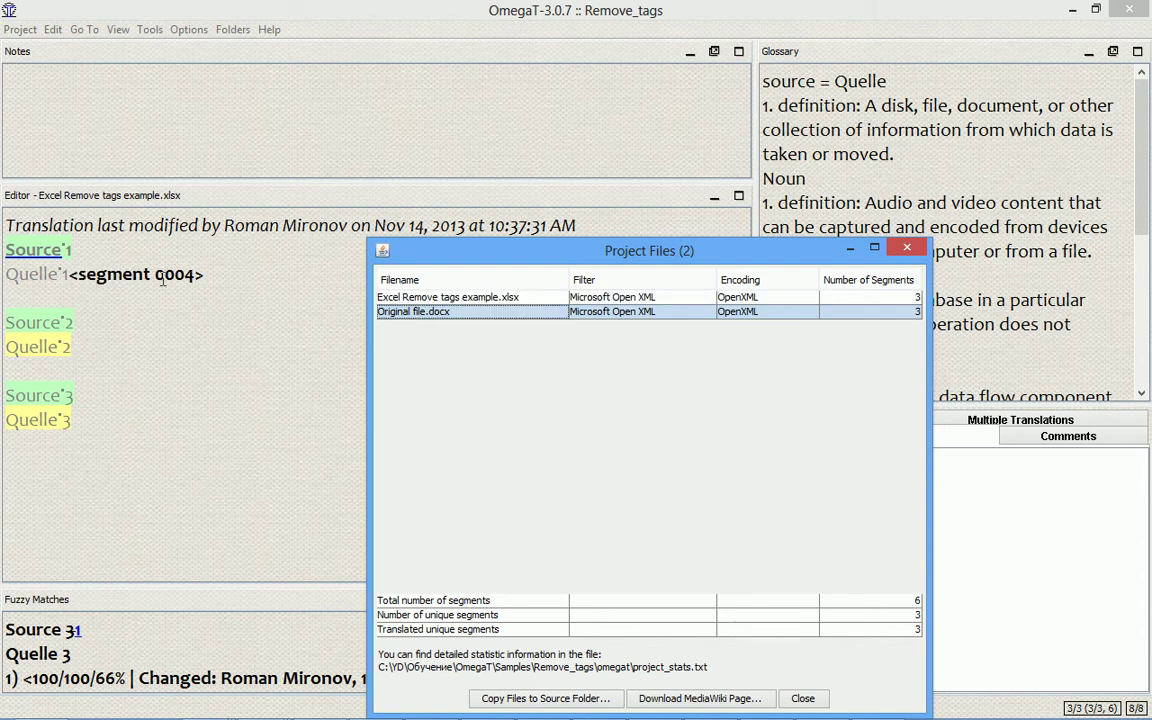
key(Escape)
click(17, 424)
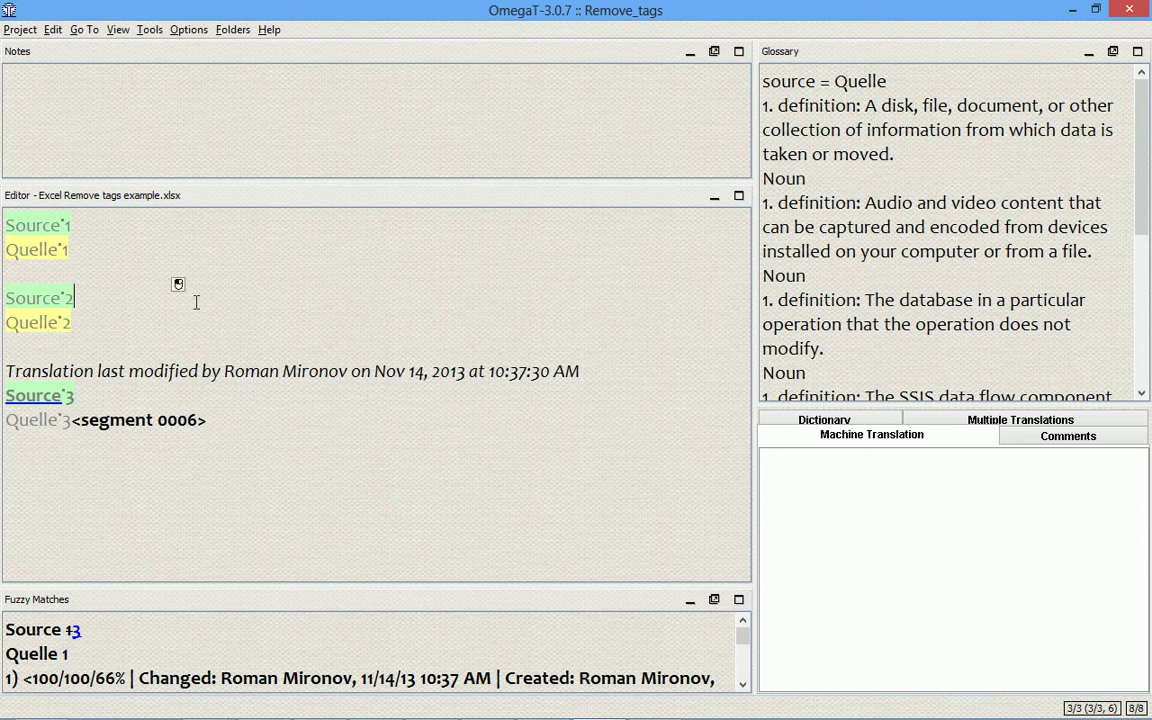
Disable Remove Tags in the project properties, reopen the project, and dismiss the project files list
key(ctrl+e)
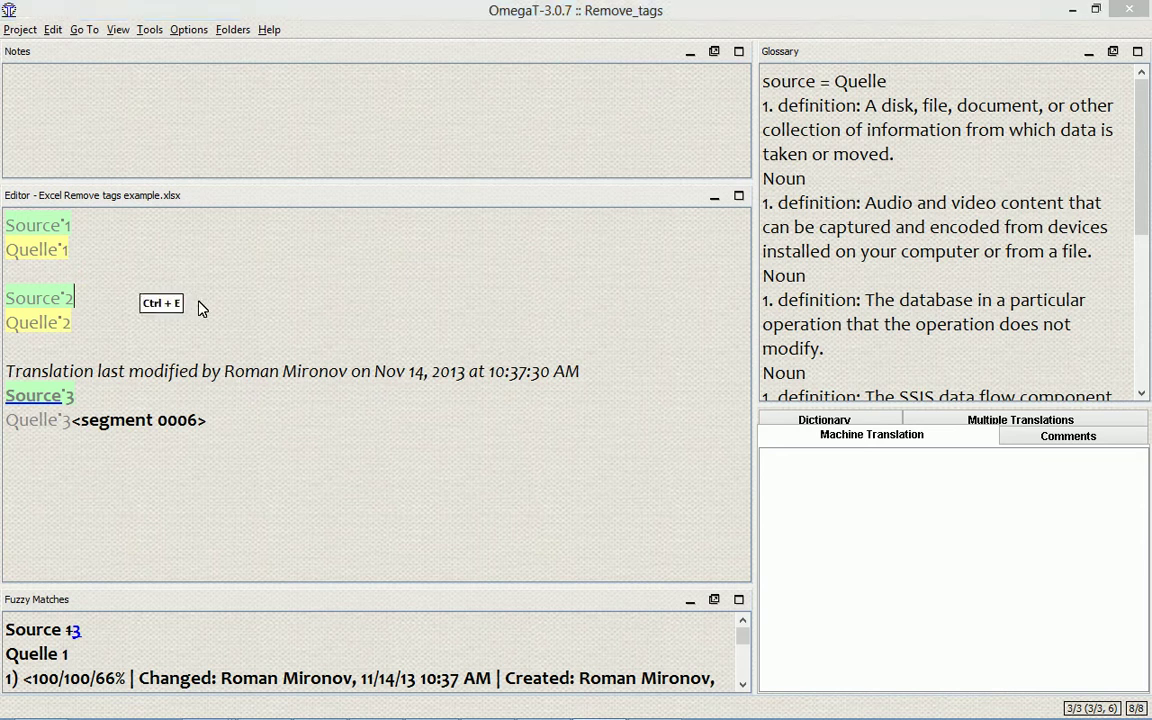
click(380, 279)
key(Return)
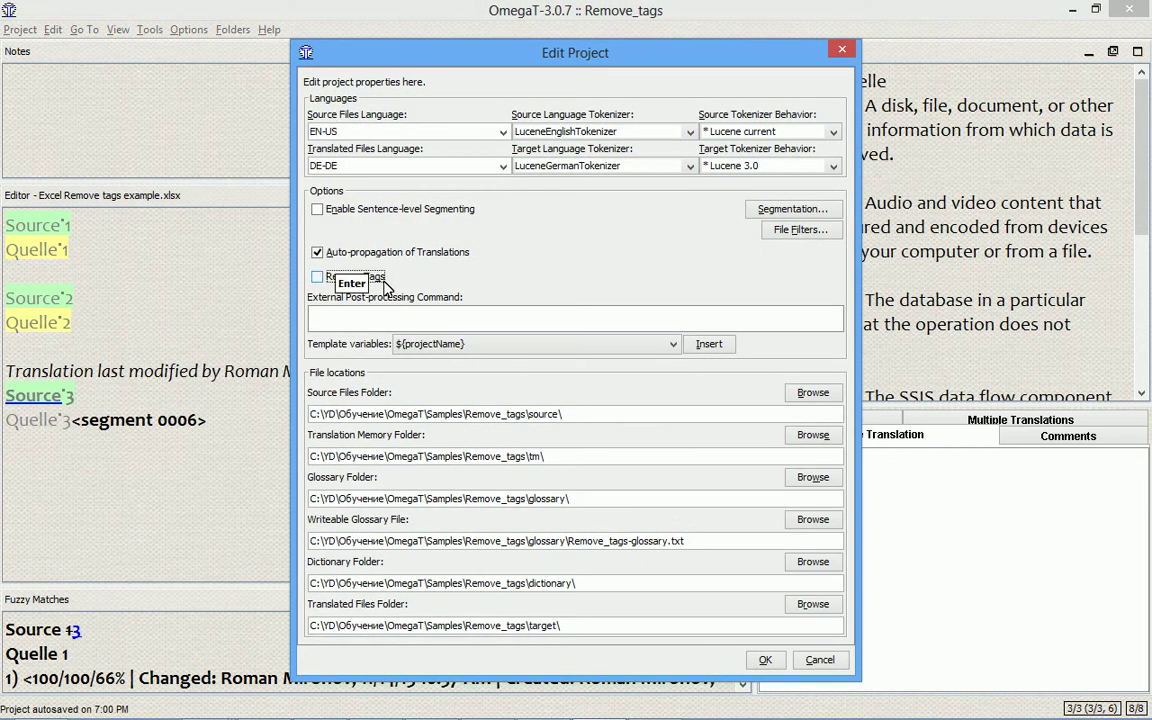
key(alt+o)
key(Return)
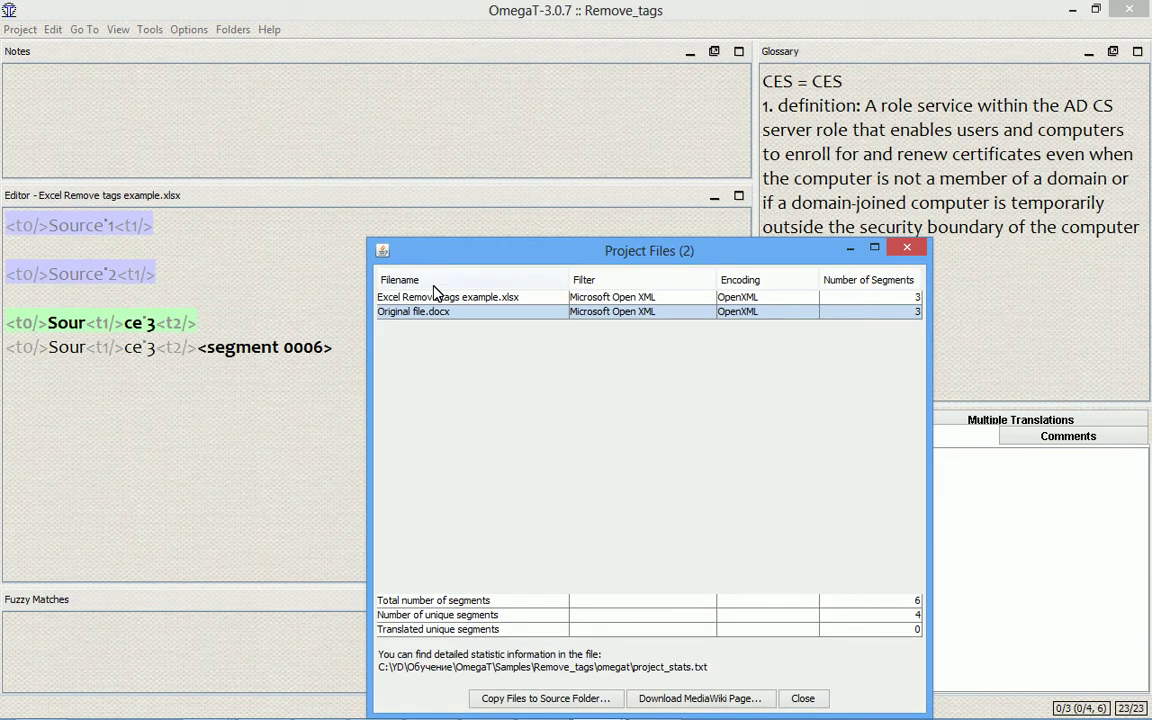
key(Escape)
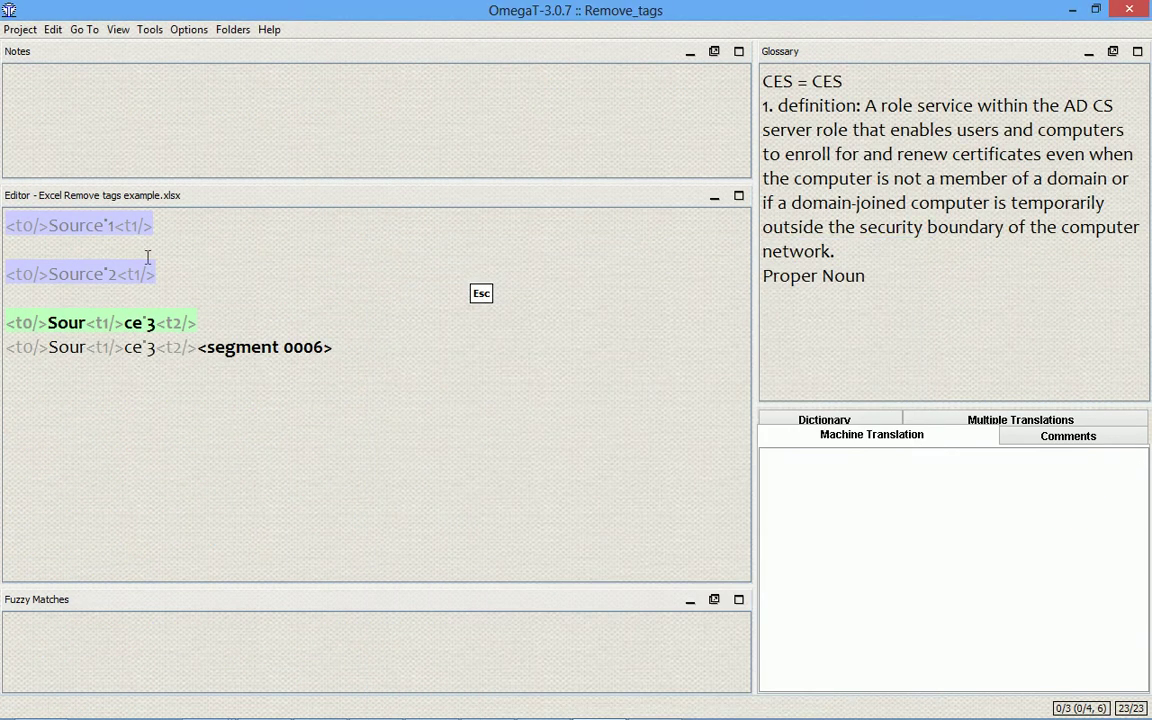
Examine the opening and closing tags around Source 1 and the Remove Tags setting in the project properties
drag(47, 226, 7, 226)
drag(124, 227, 152, 226)
drag(48, 226, 12, 226)
drag(158, 220, 123, 257)
key(ctrl+e)
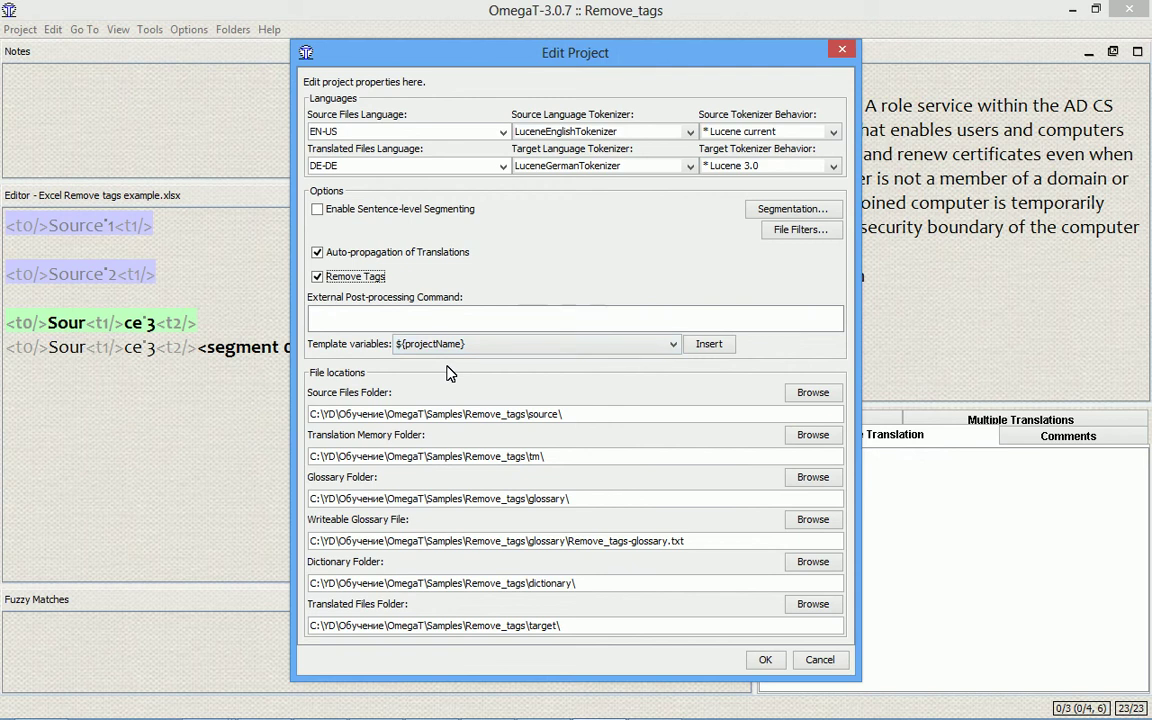
key(Escape)
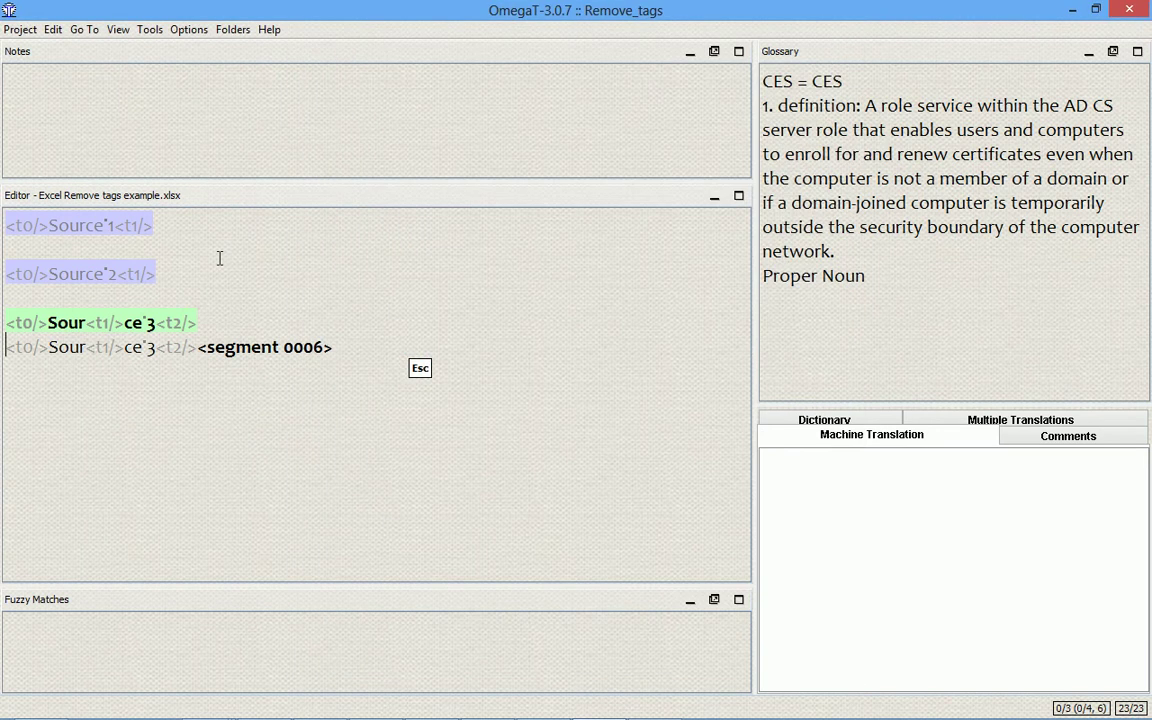
Strip the tags from segment 0006's target with the remove_tags_from_target.groovy script, and reinsert the three missing tags after the text
click(102, 342)
click(152, 31)
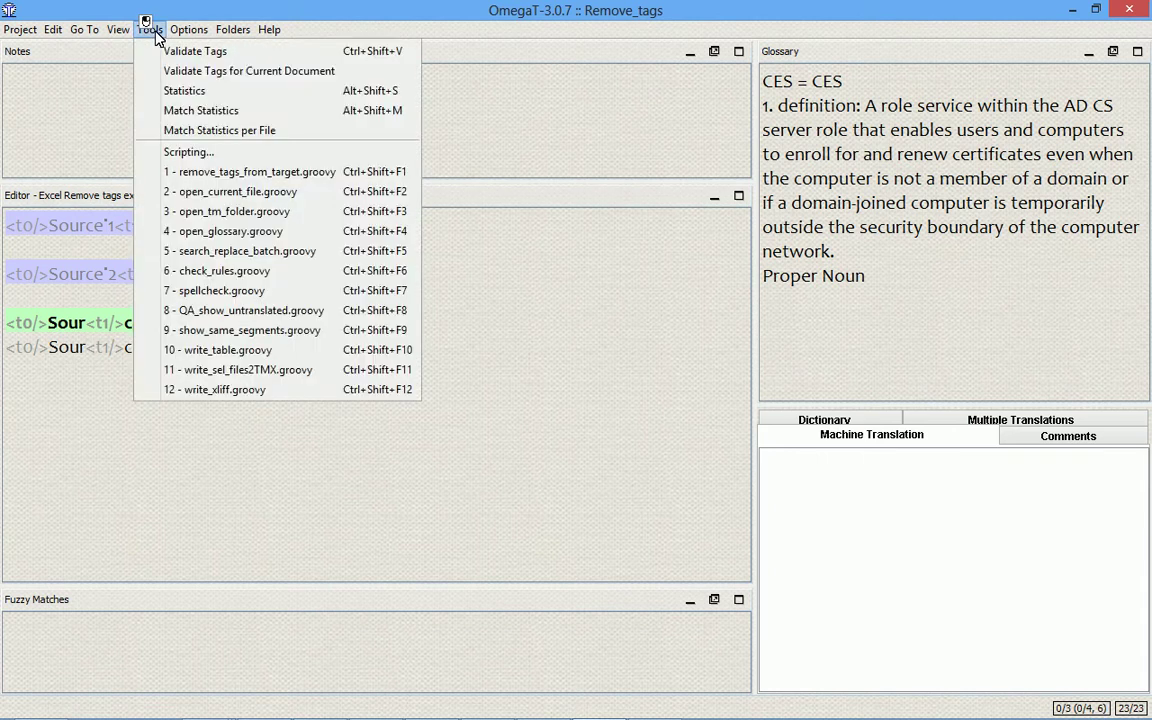
click(182, 170)
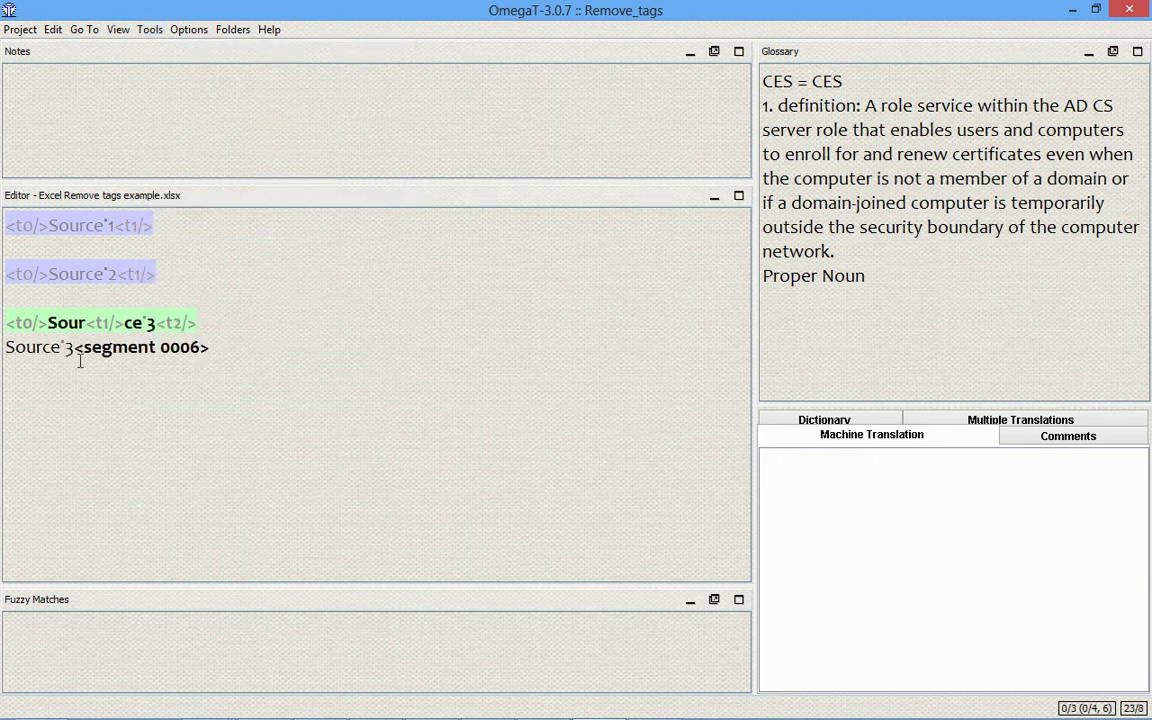
key(ctrl+t)
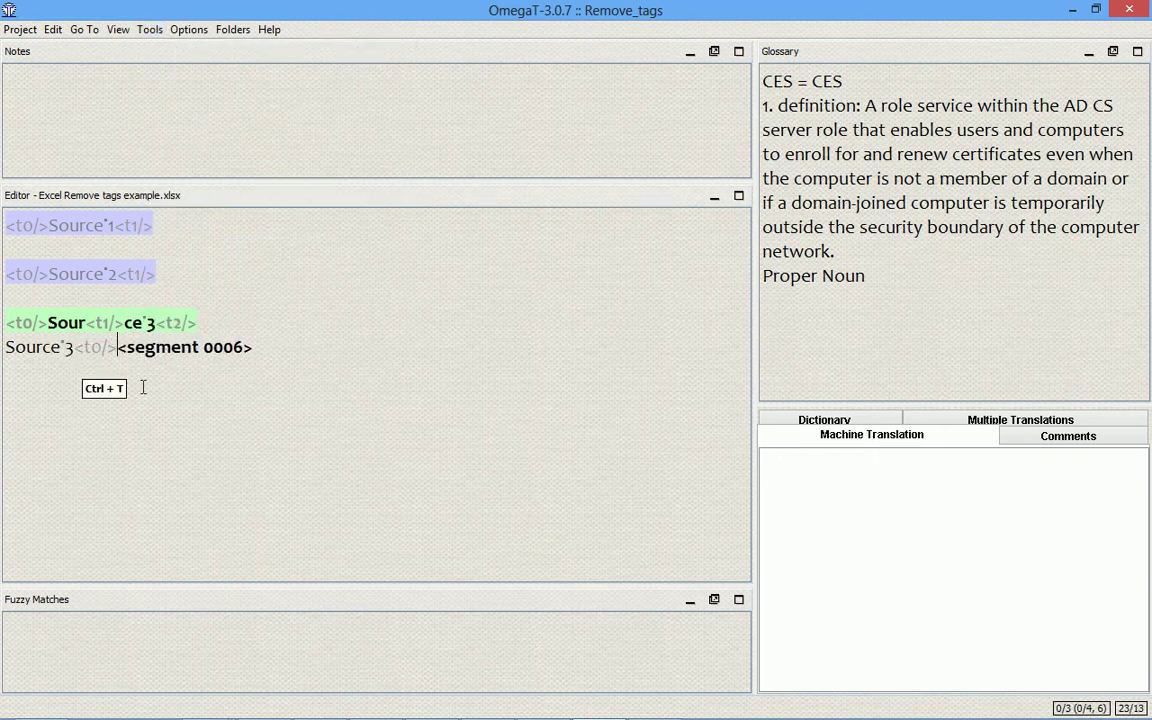
key(ctrl+t)
key(ctrl+t)
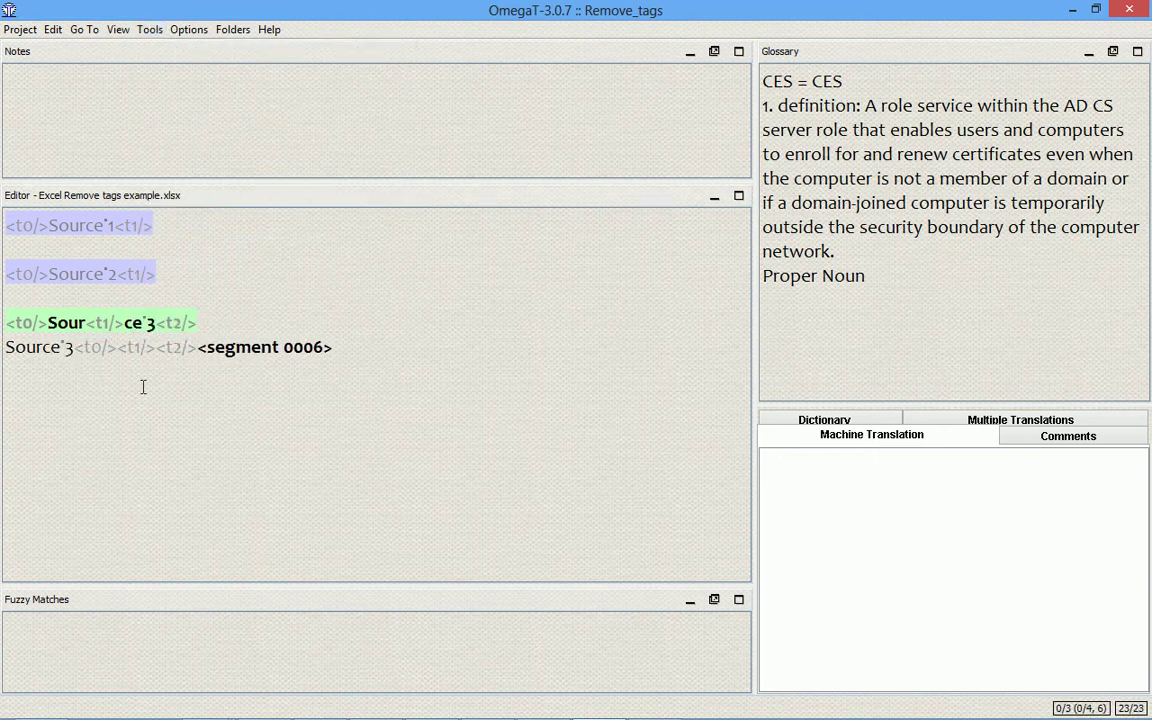
Highlight the grouped tags in segment 0006's target, and replace the text before them with "Quelle 3"
drag(77, 347, 72, 315)
key(shift+End)
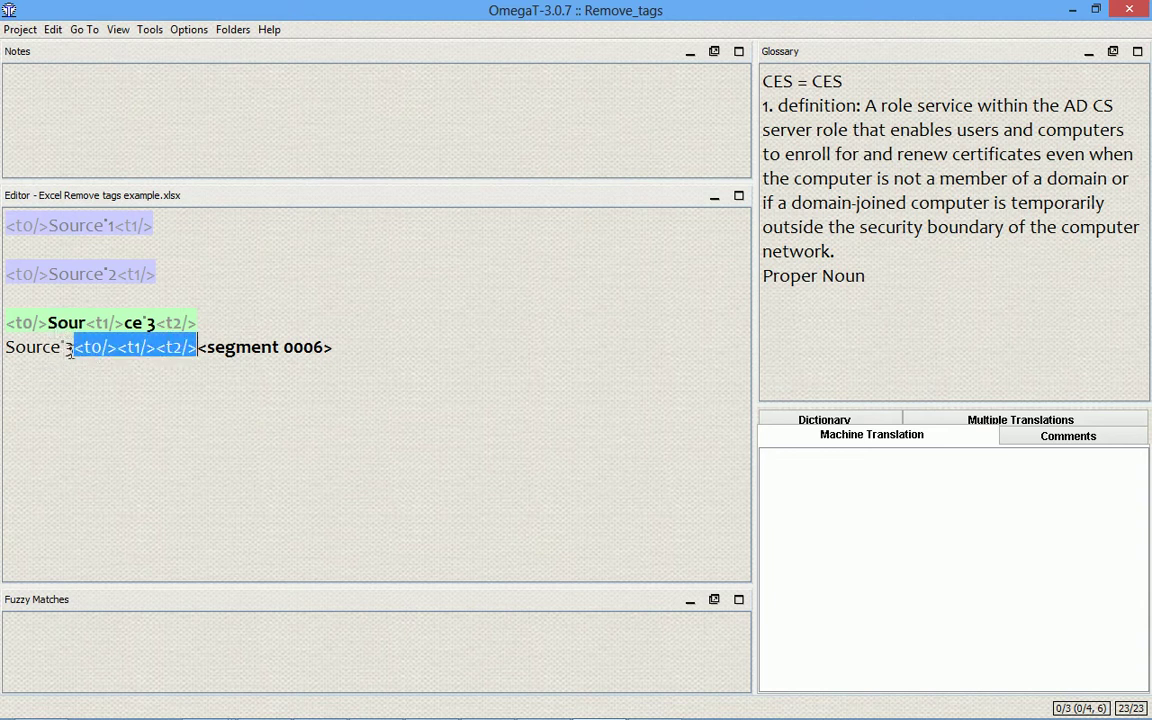
click(70, 347)
key(Home)
key(ctrl+shift+Right)
key(ctrl+shift+Right)
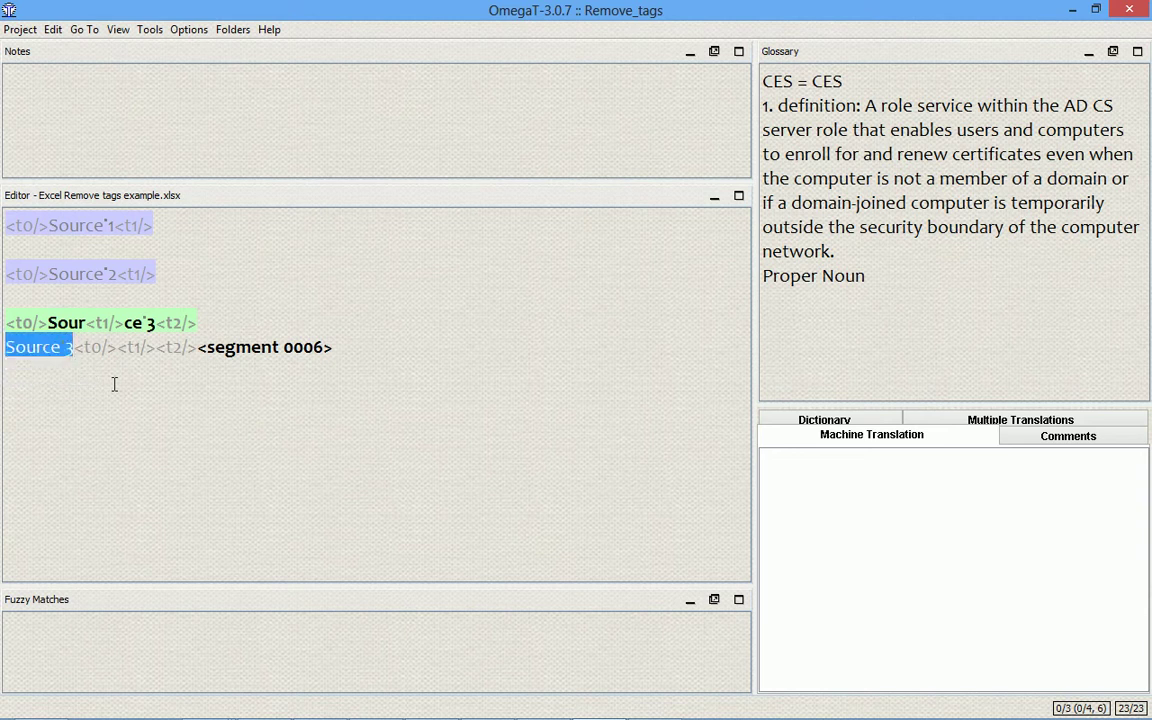
text(Quelle )
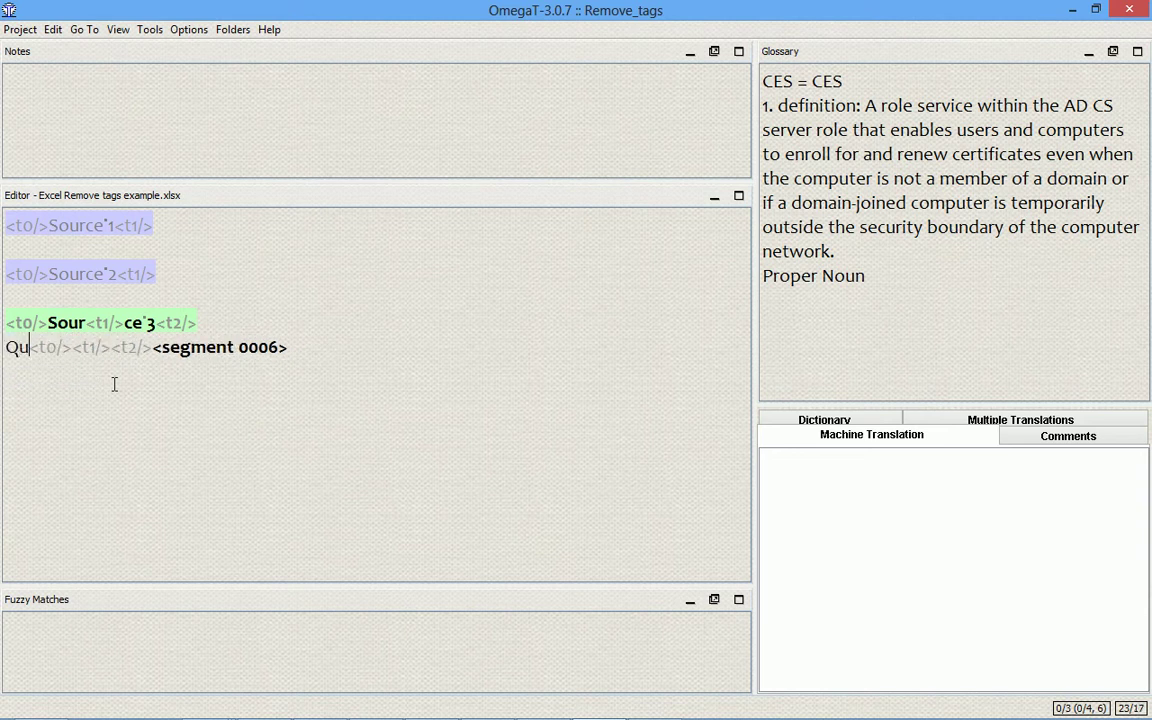
text(3)
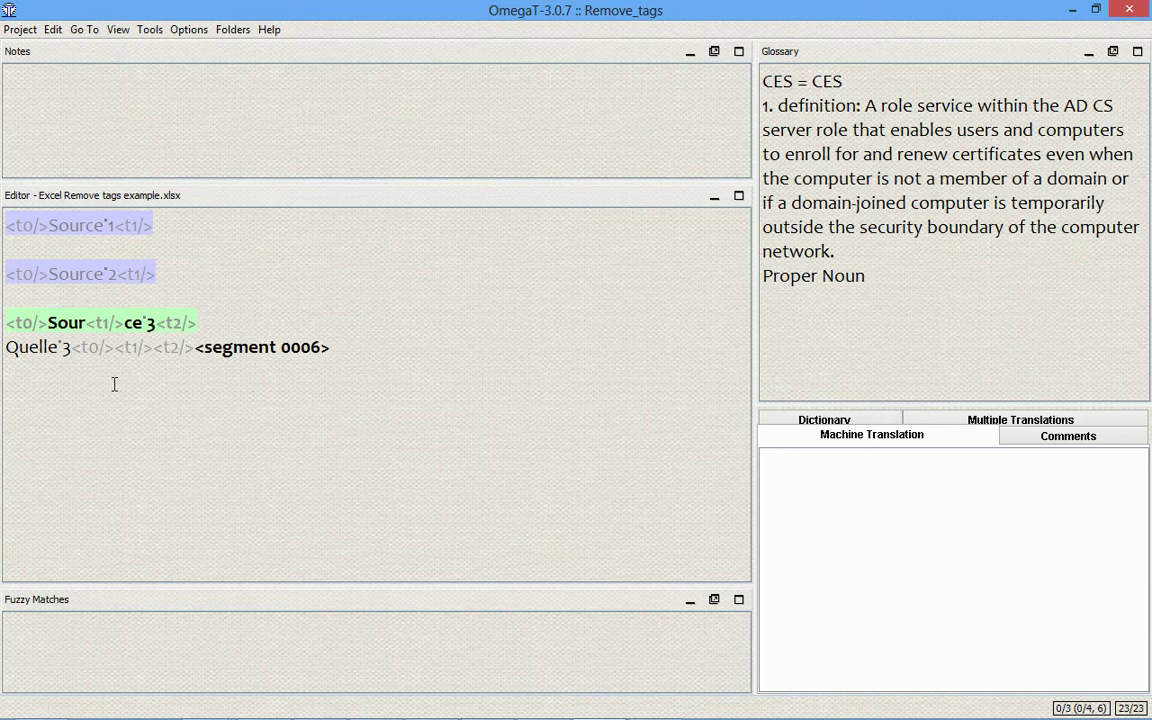
key(Right)
Turn on Remove Tags in the project properties, reopen the project, and close the project files list
key(ctrl+e)
click(317, 277)
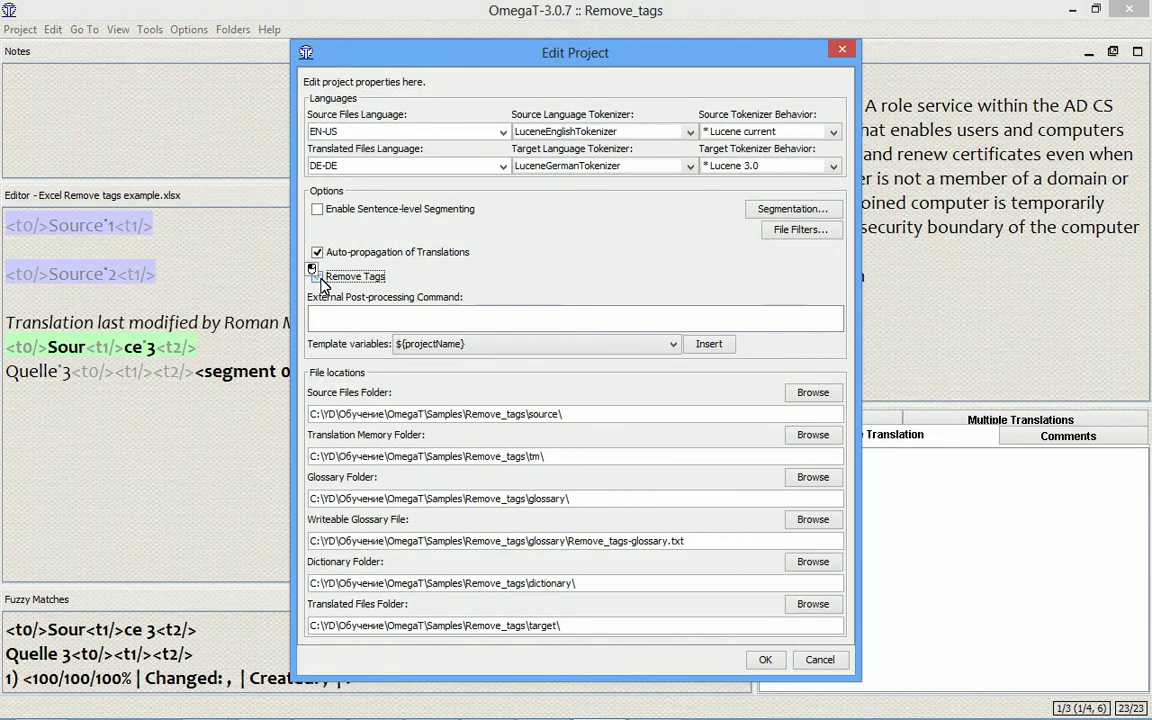
key(alt+o)
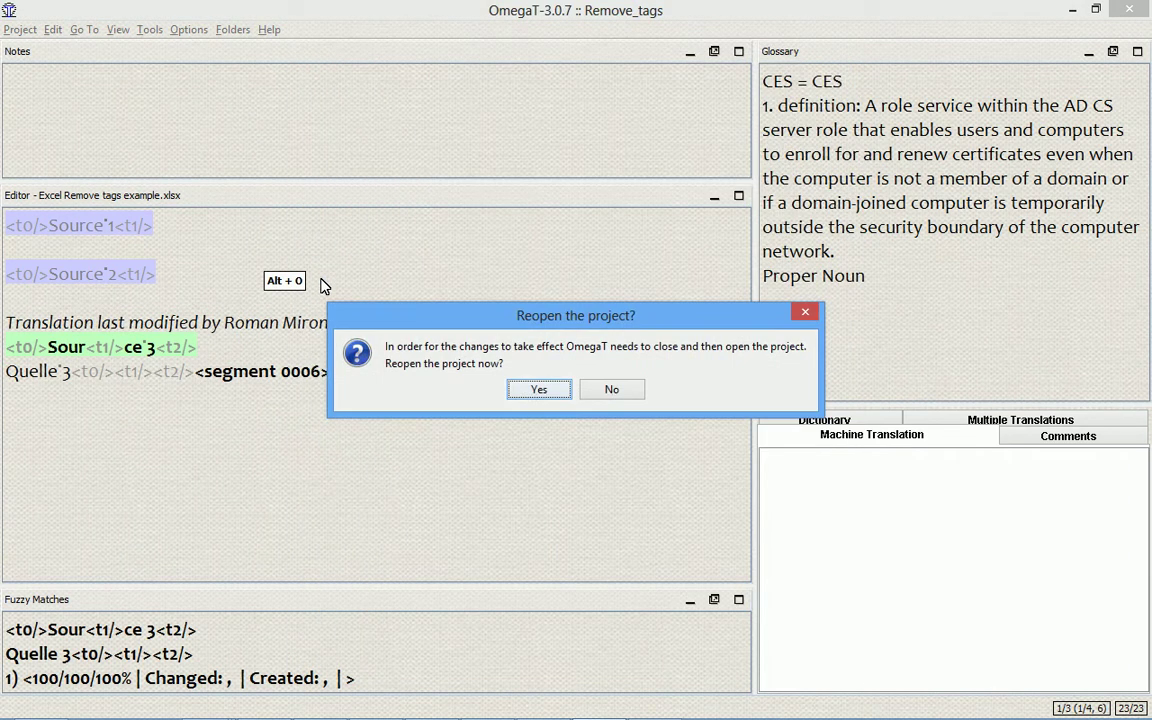
key(Return)
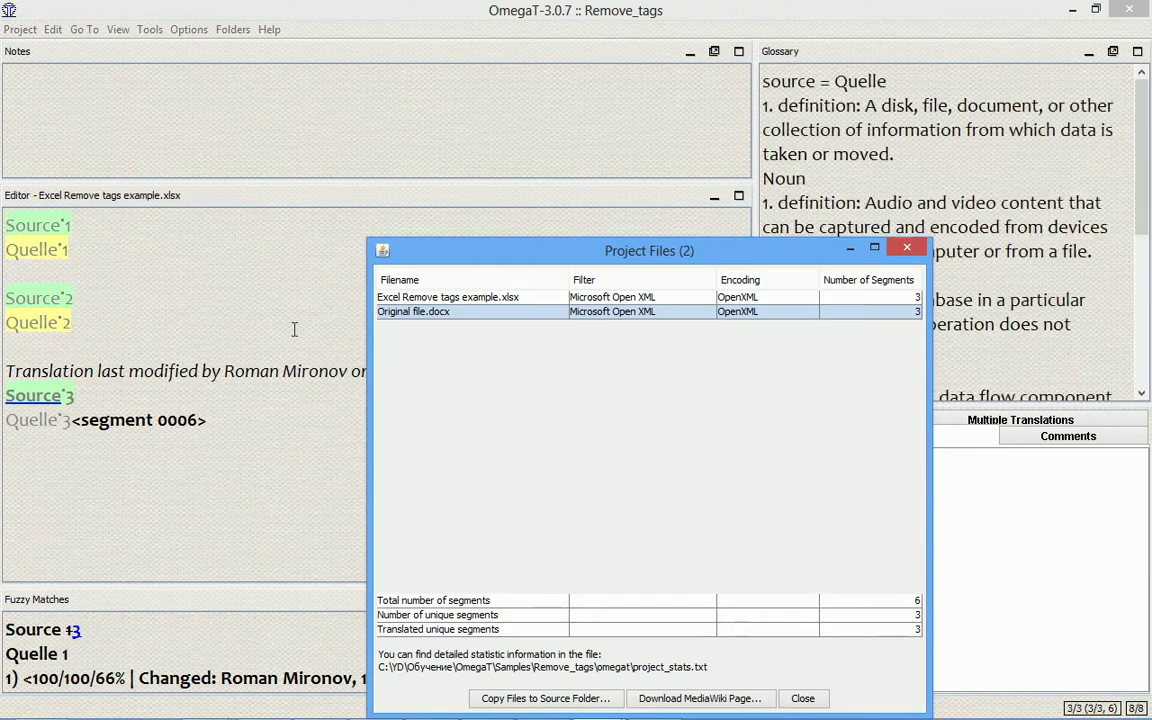
key(Escape)
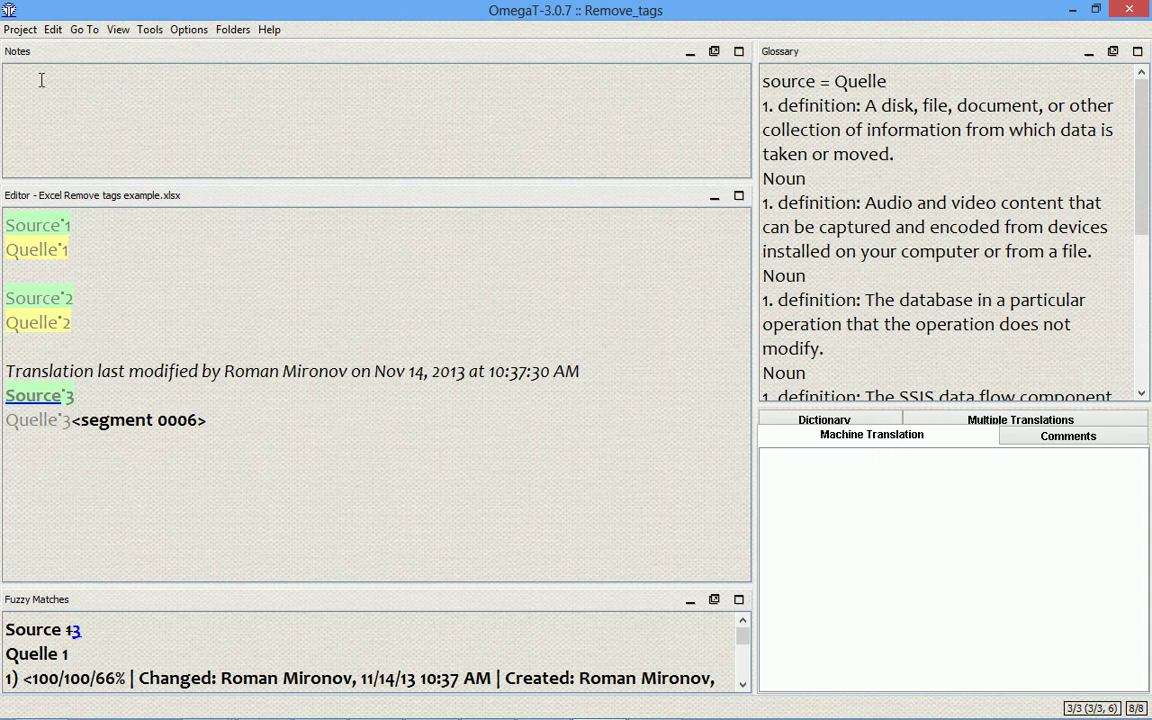
Create the translated documents and open Original file.docx from the project's target folder in Word
click(36, 35)
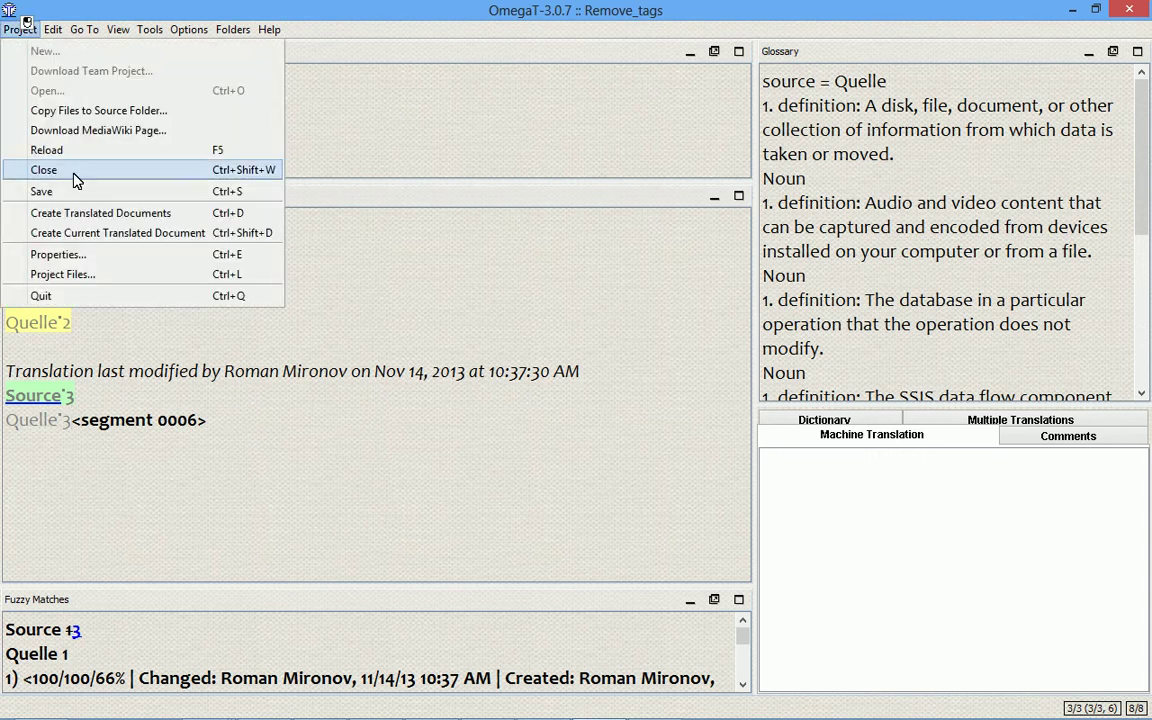
click(170, 205)
click(233, 29)
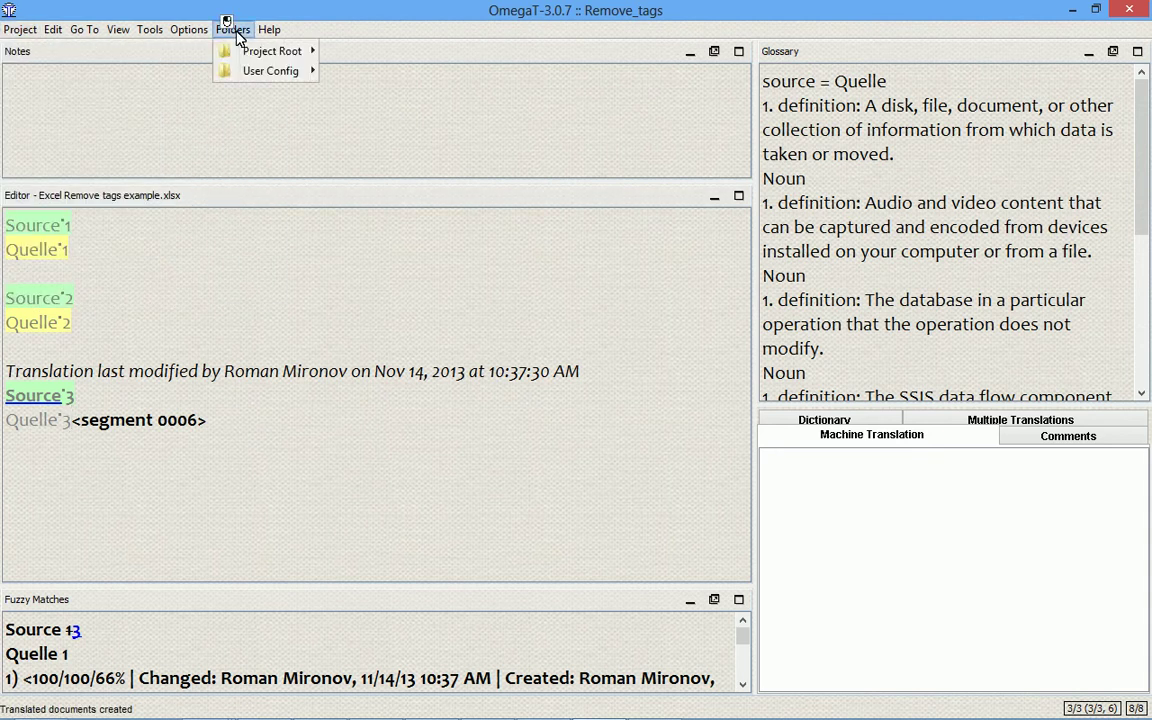
mouse_move(276, 55)
mouse_move(420, 130)
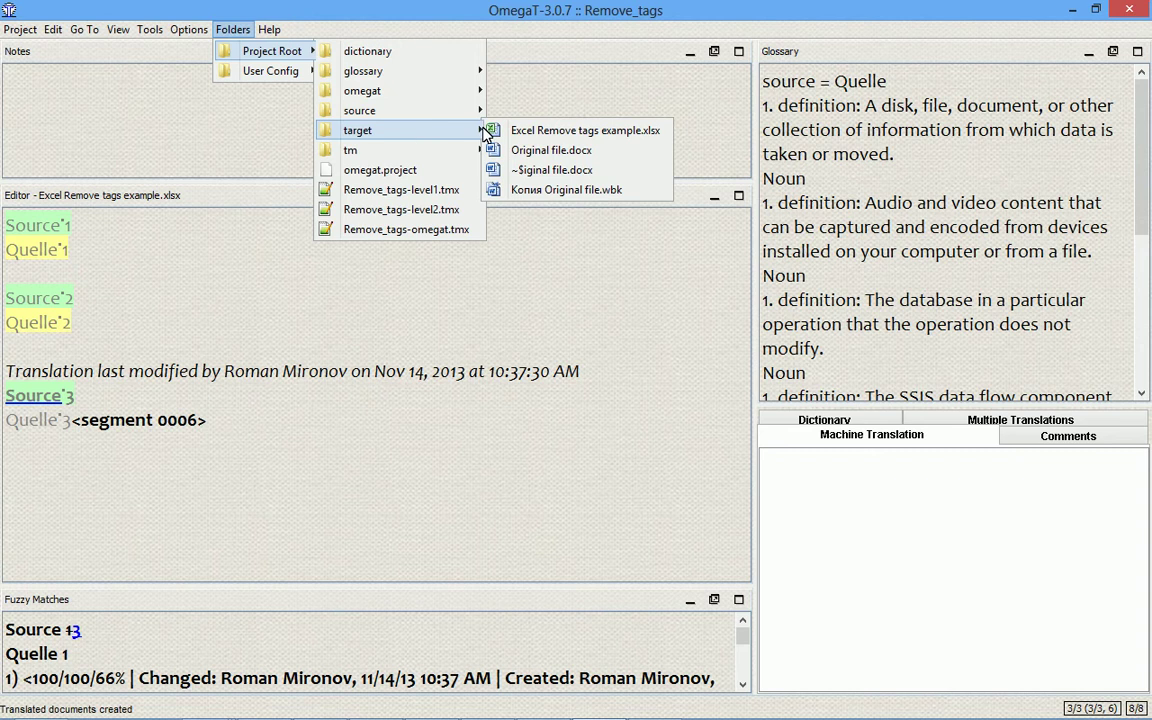
click(544, 150)
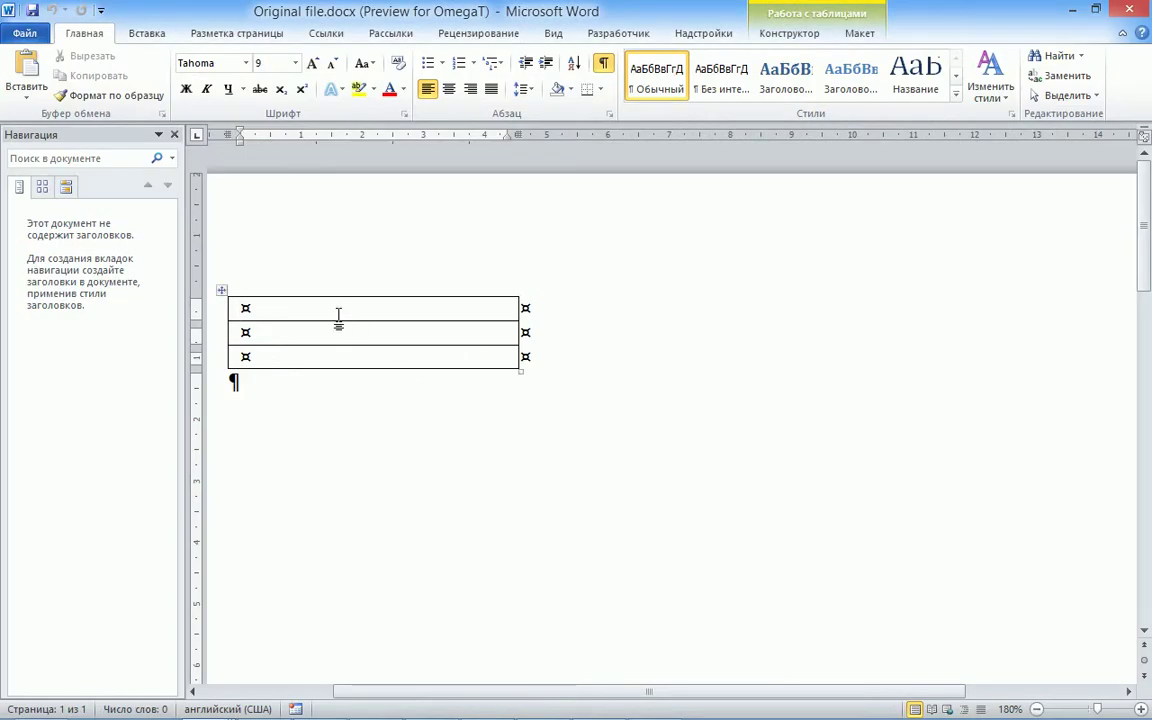
Inspect the three table rows in the translated Word document
drag(261, 308, 275, 356)
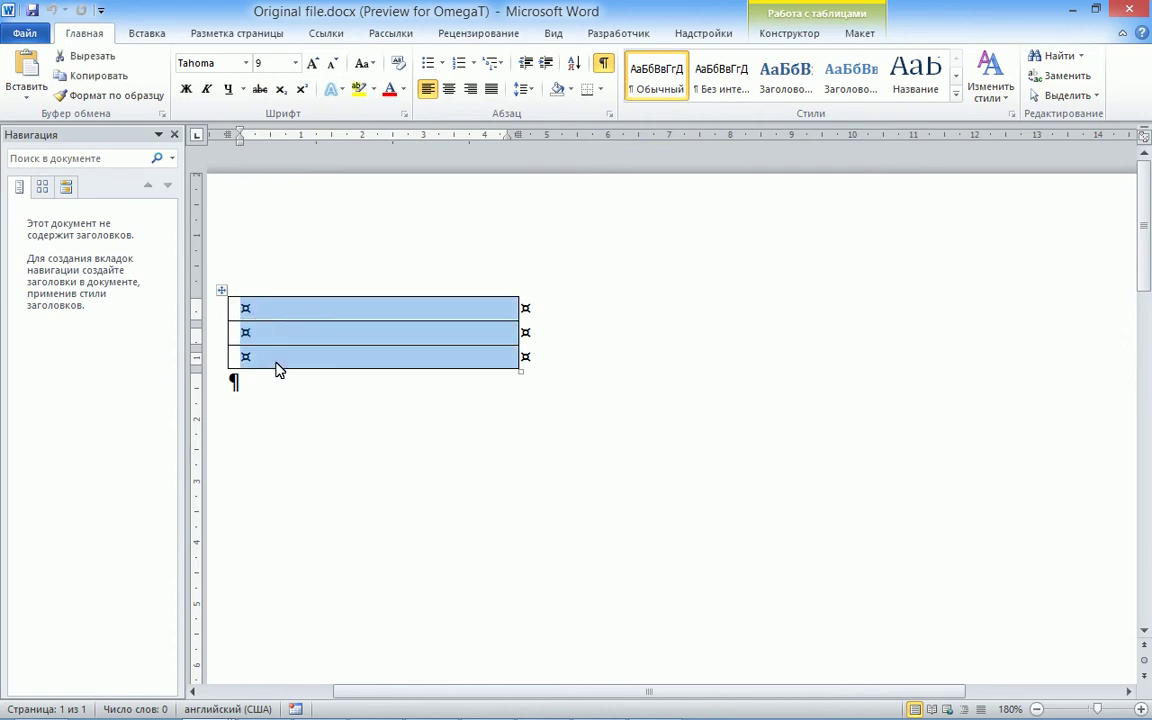
click(278, 360)
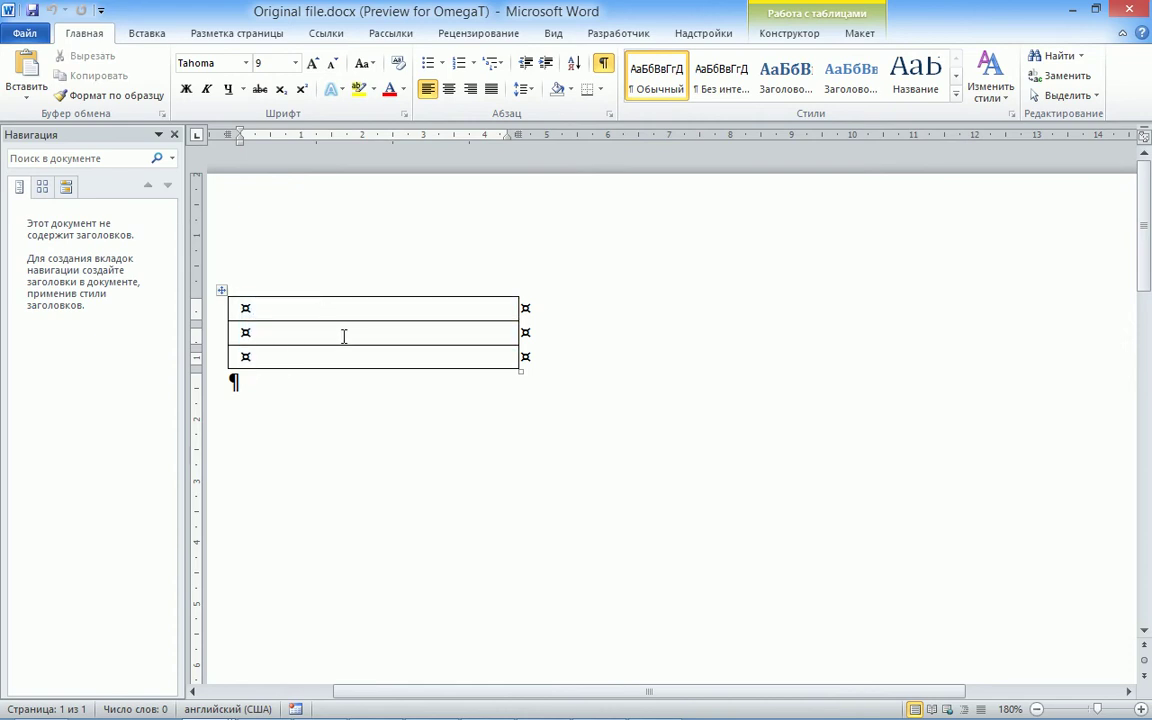
click(628, 313)
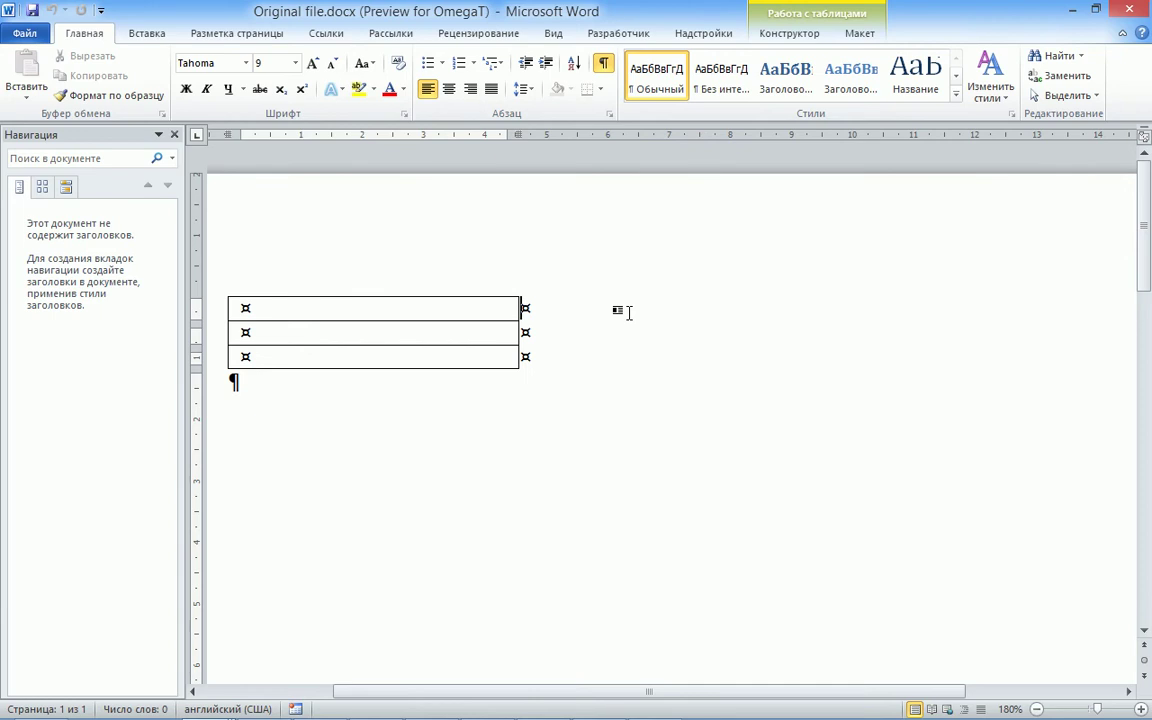
Switch to OmegaT and add <tag1> after "Quelle 3" in segment 0006's target
key(alt+Tab)
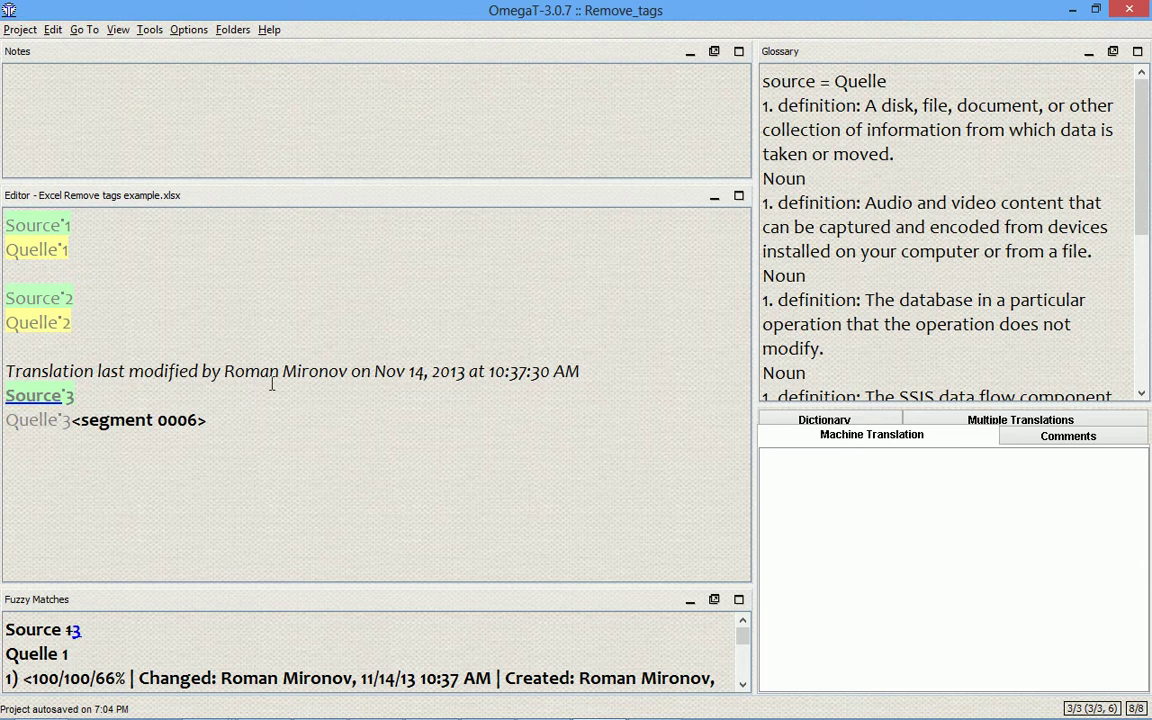
text(<>)
key(Left)
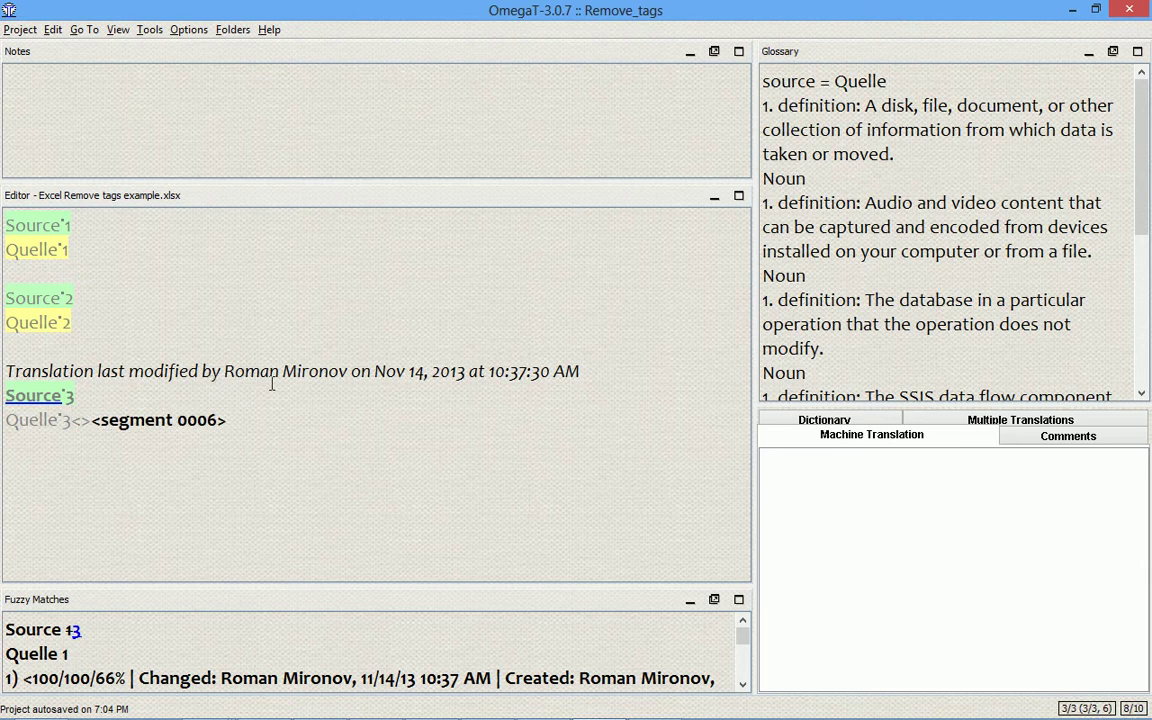
text(tag1)
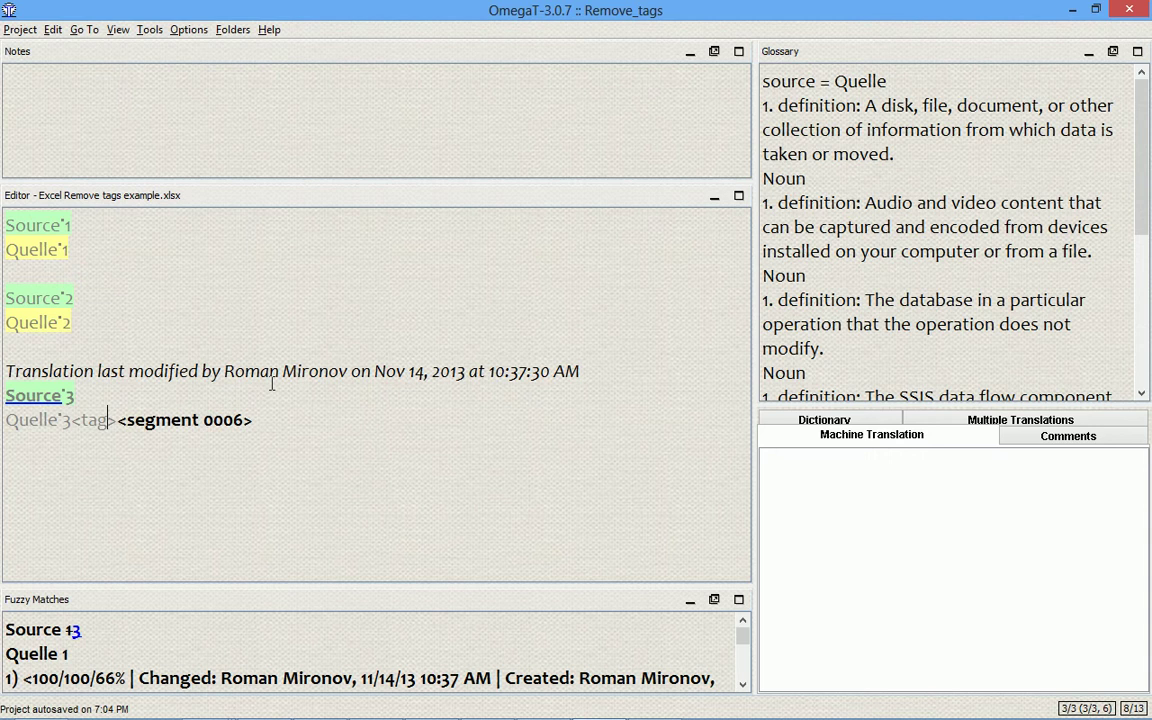
Copy <tag1> and paste it twice more after the existing tag in segment 0006's target
key(End)
key(shift+Left)
key(shift+Left)
key(shift+Left)
key(shift+Left)
key(shift+Left)
key(shift+Left)
key(ctrl+c)
key(End)
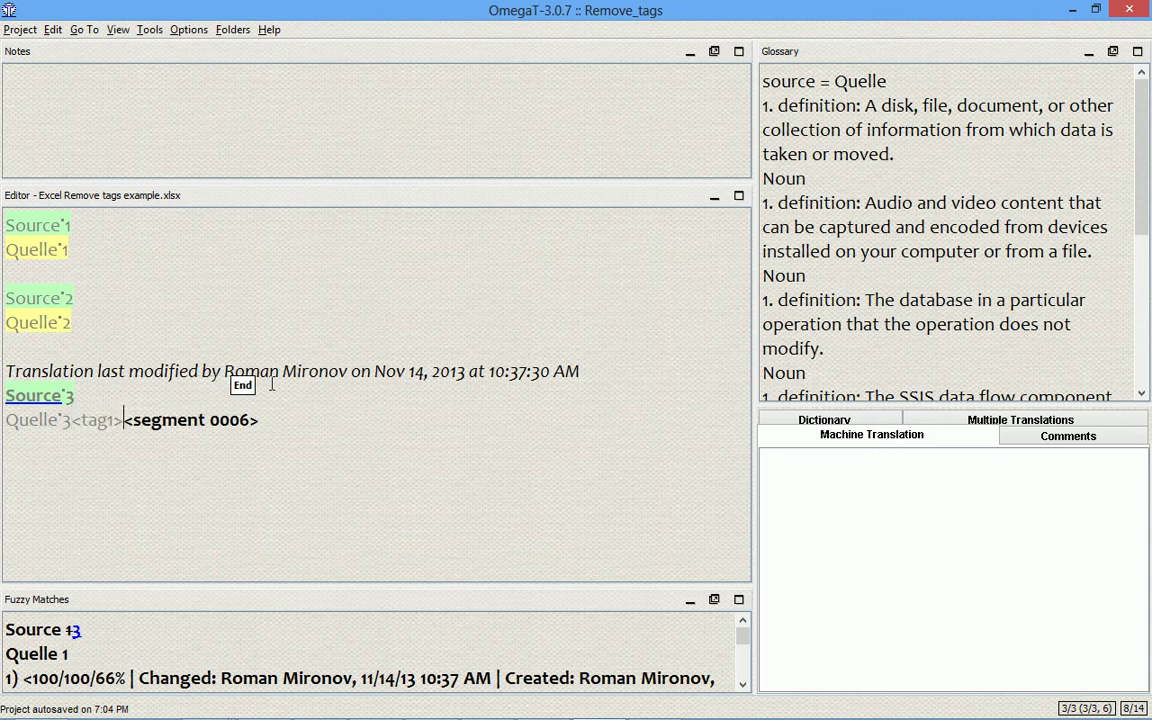
key(ctrl+v)
key(ctrl+v)
Renumber the two pasted tags in segment 0006's target as <tag2> and <tag3>
key(Left)
key(Left)
key(Left)
key(Left)
key(Left)
key(Left)
key(Left)
key(Left)
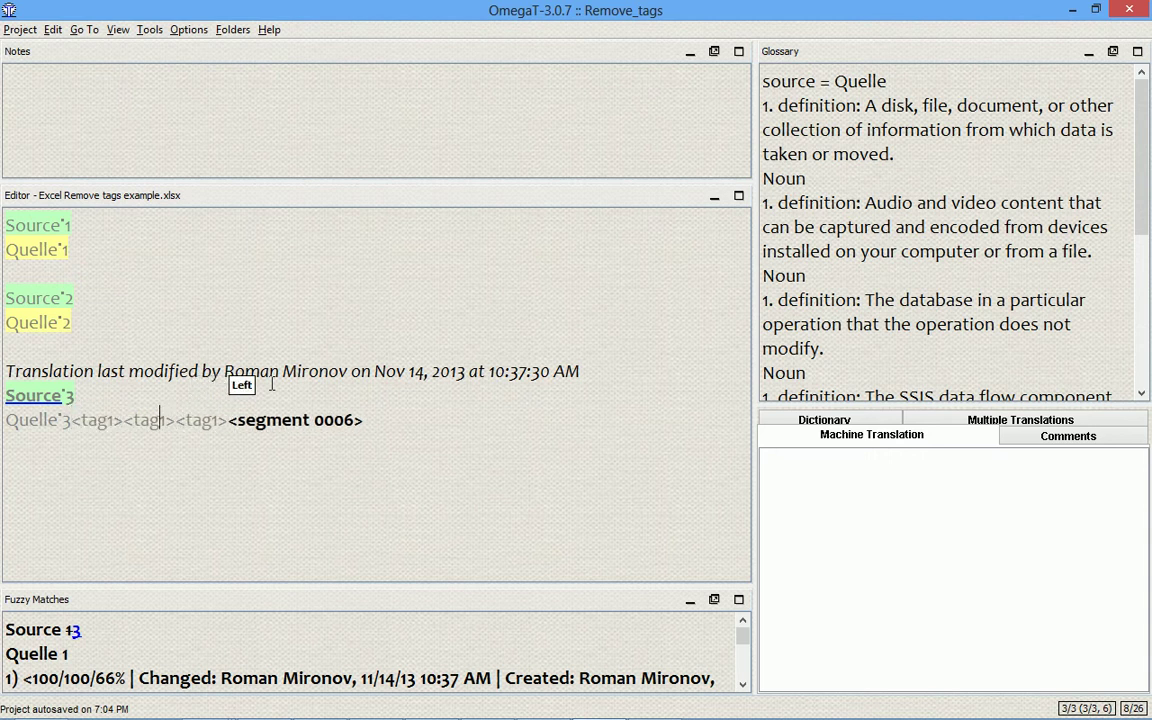
text(2)
key(Delete)
key(End)
key(Left)
key(Left)
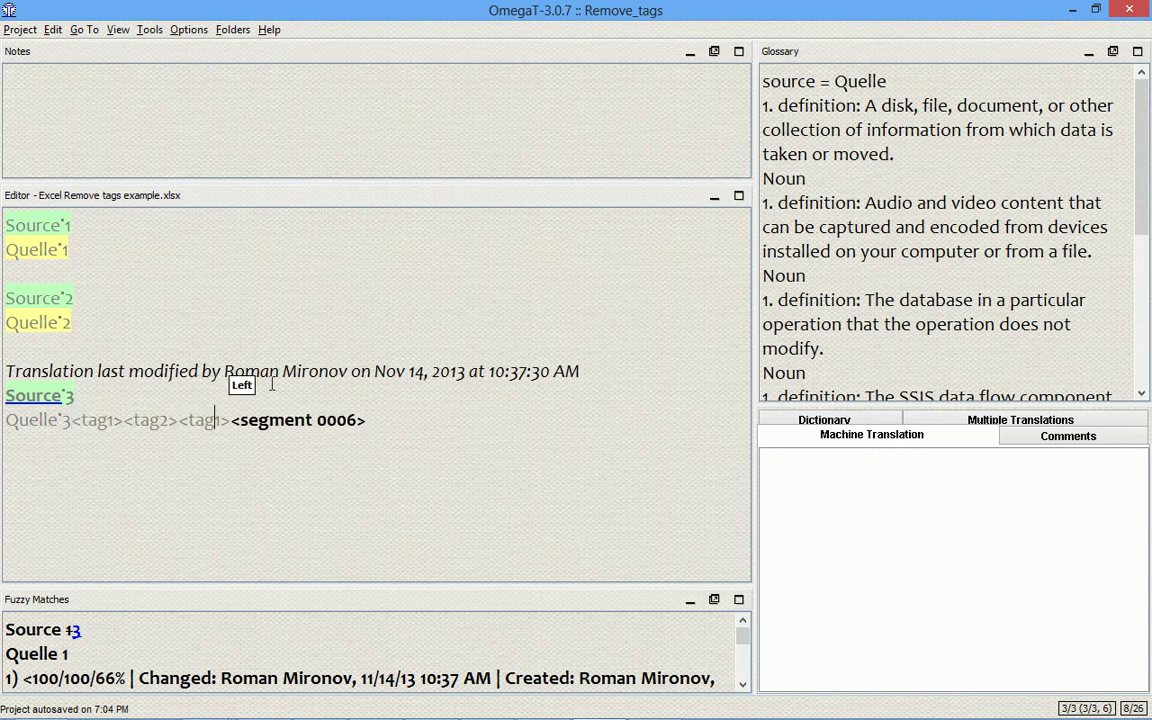
text(3)
key(Delete)
key(End)
Select the text "Quelle 3" ahead of the three grouped tags in the target segment
key(ctrl+Left)
key(ctrl+Left)
key(ctrl+Left)
key(ctrl+Left)
key(ctrl+Left)
key(ctrl+Left)
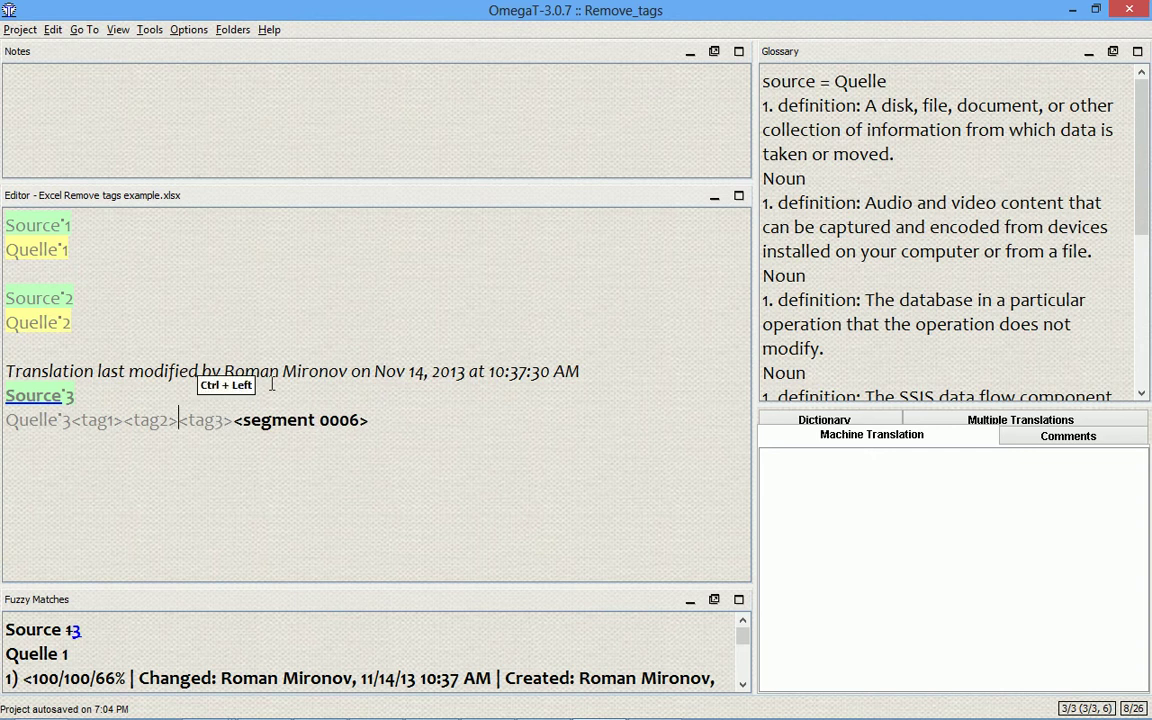
key(shift+Home)
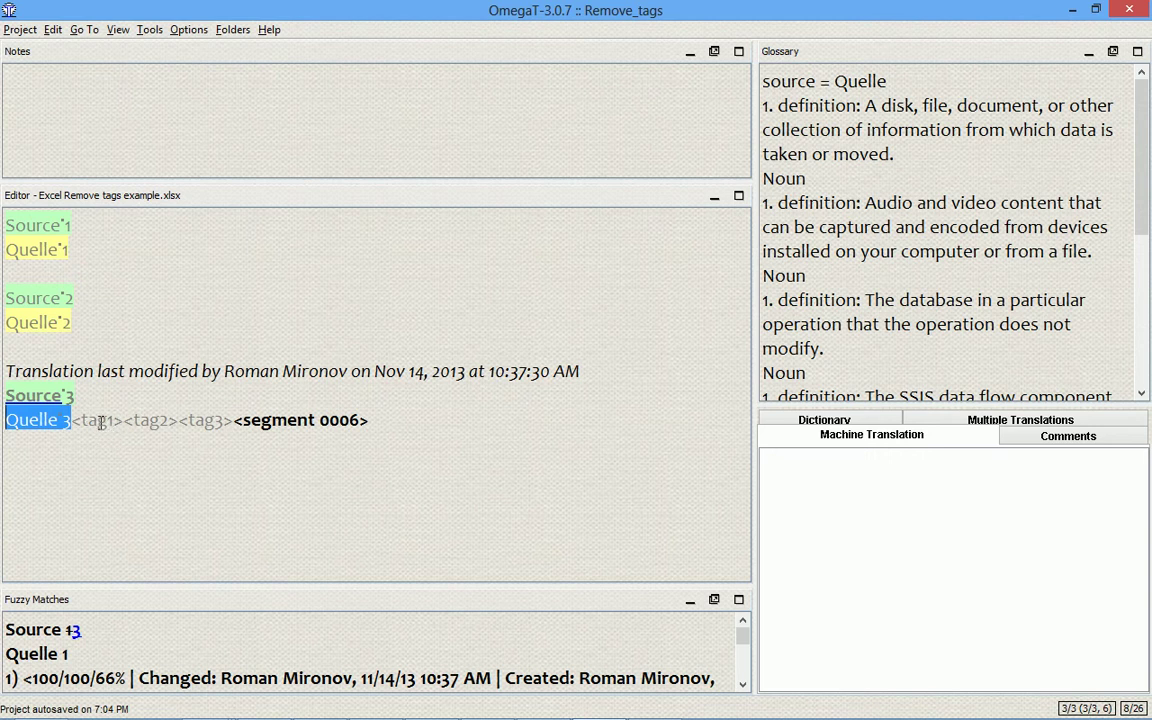
key(ctrl+shift+r)
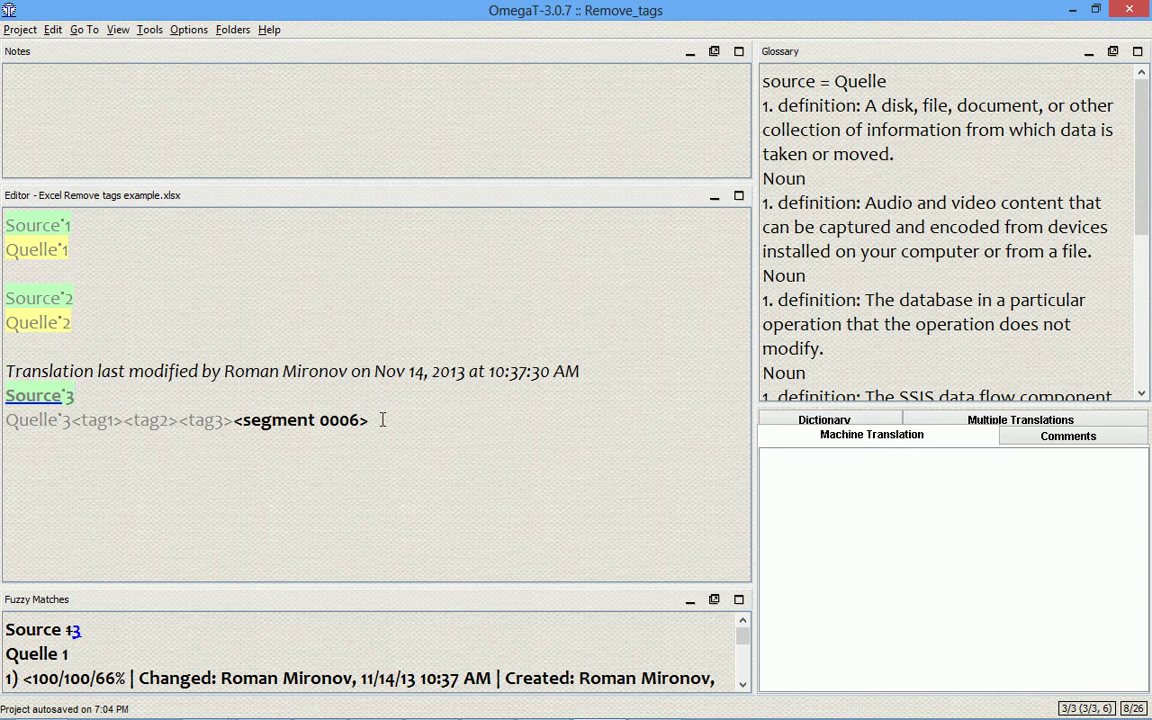
Review the Remove leading and trailing tags option in the project's file filters and leave the project properties without changes
key(ctrl+e)
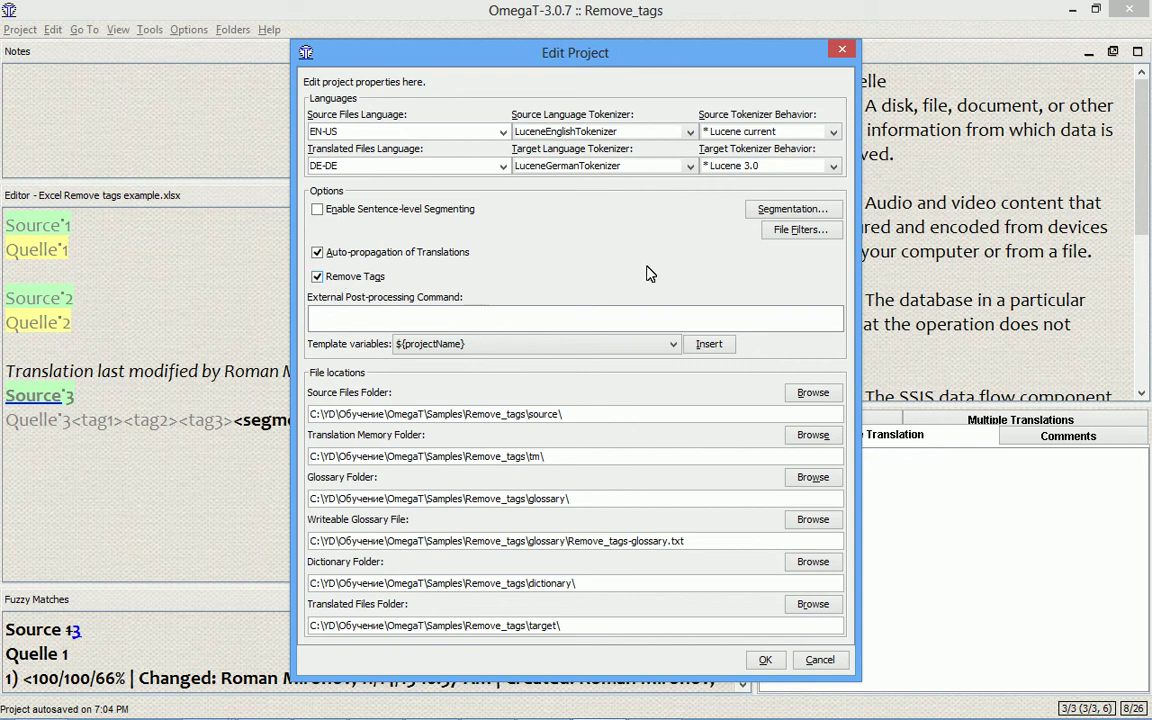
click(807, 240)
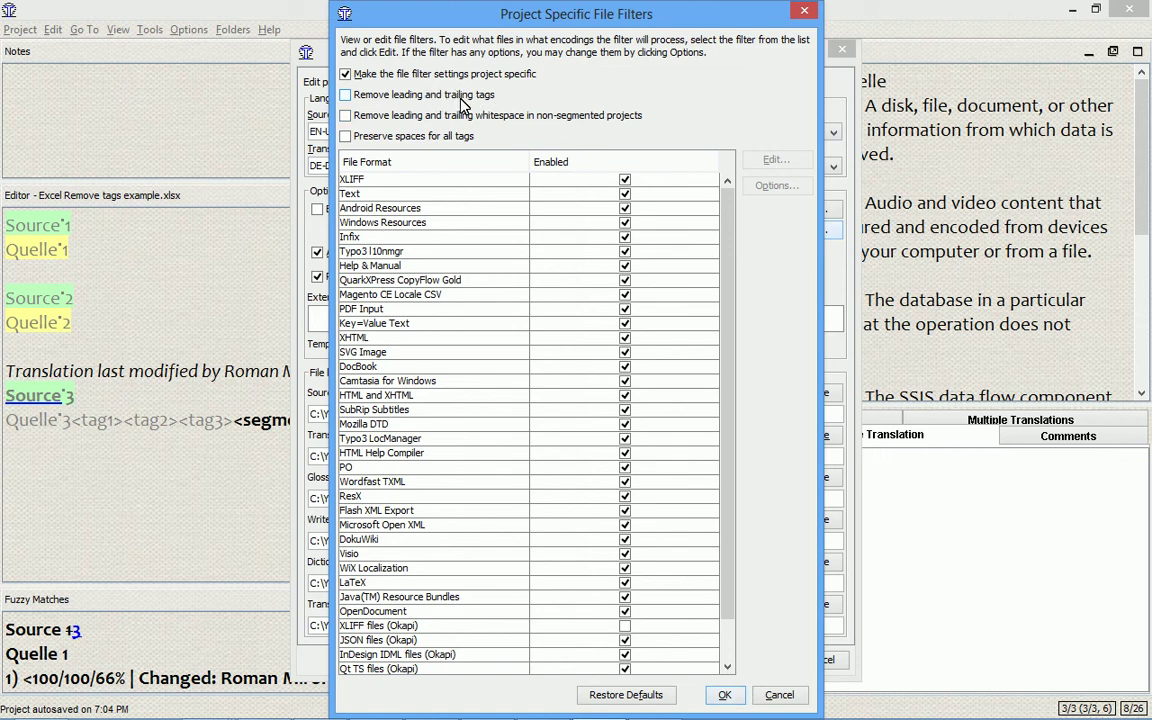
key(Escape)
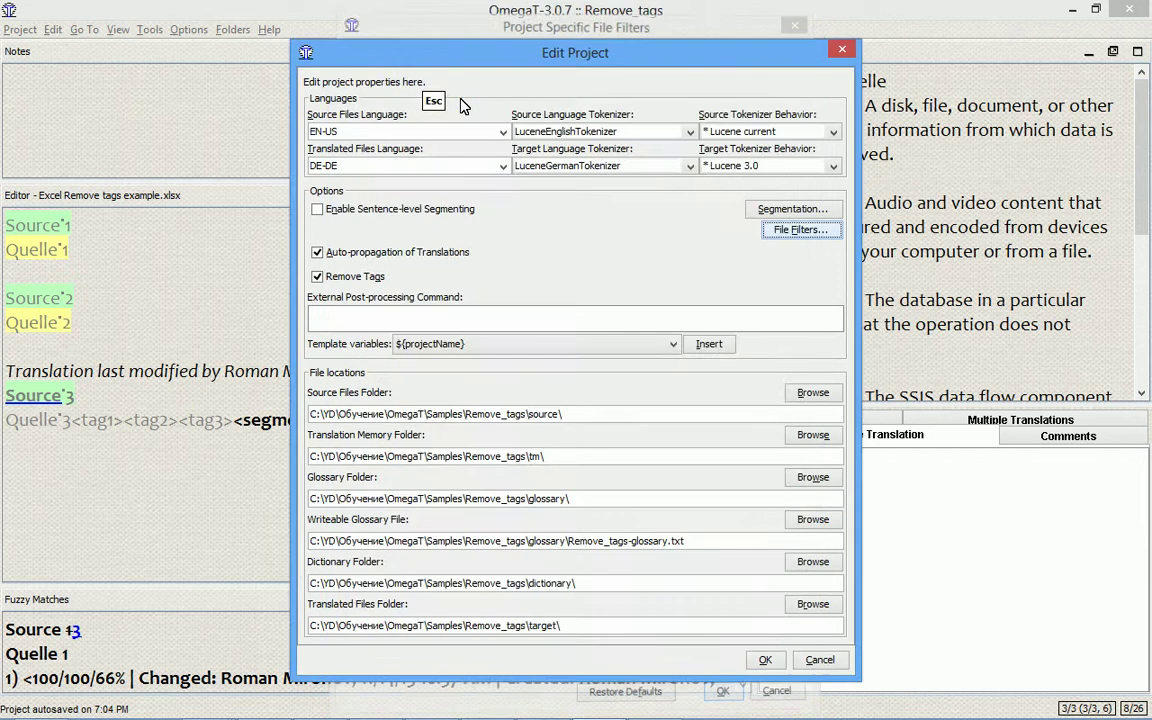
key(Escape)
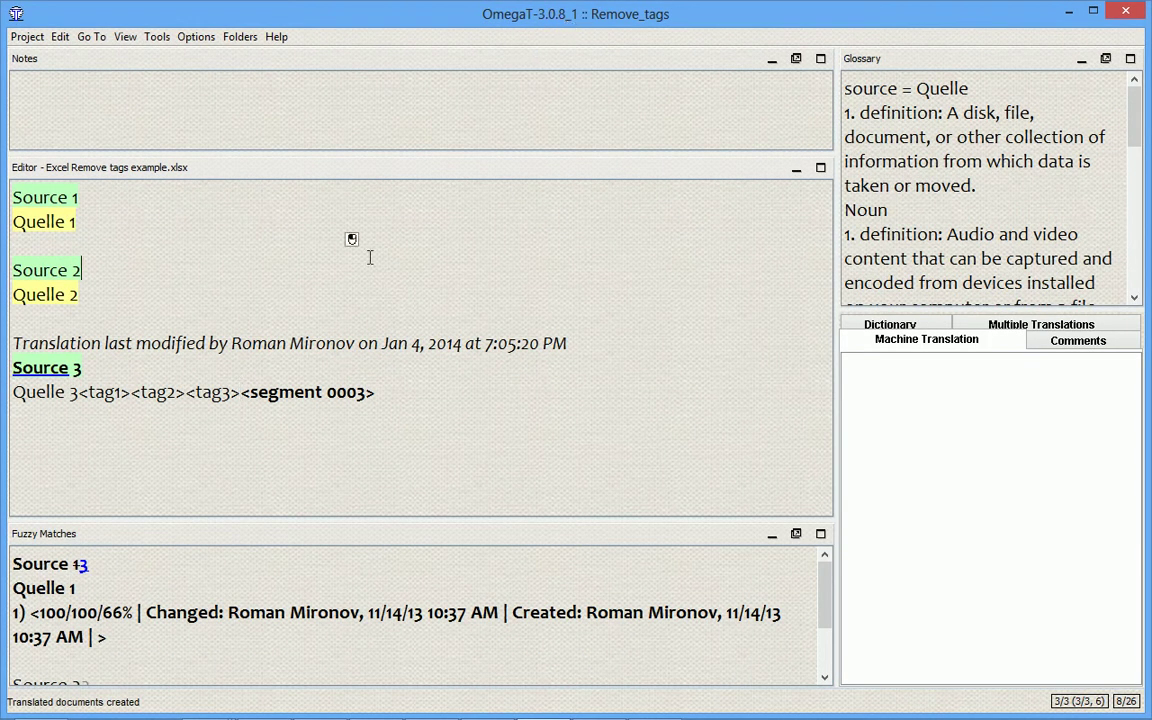
In the OmegaT 3.0.8_1 window, check the project-specific file filter options for leading and trailing tags, cancelling both dialogs
key(ctrl+e)
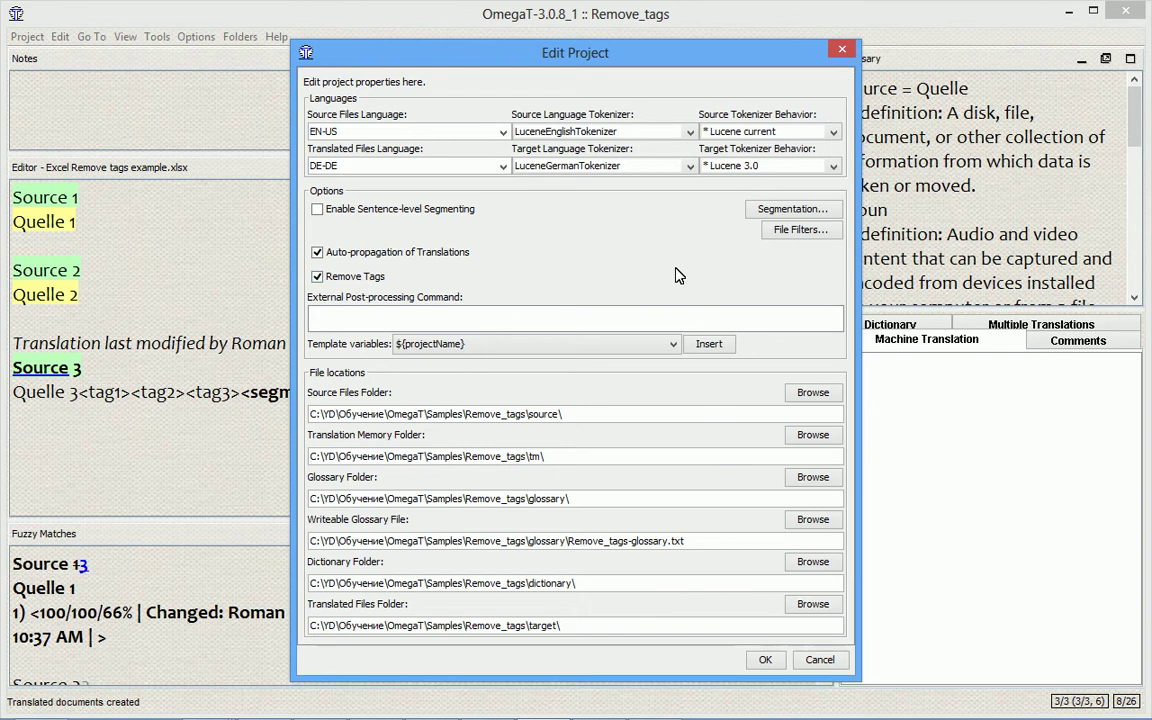
click(782, 230)
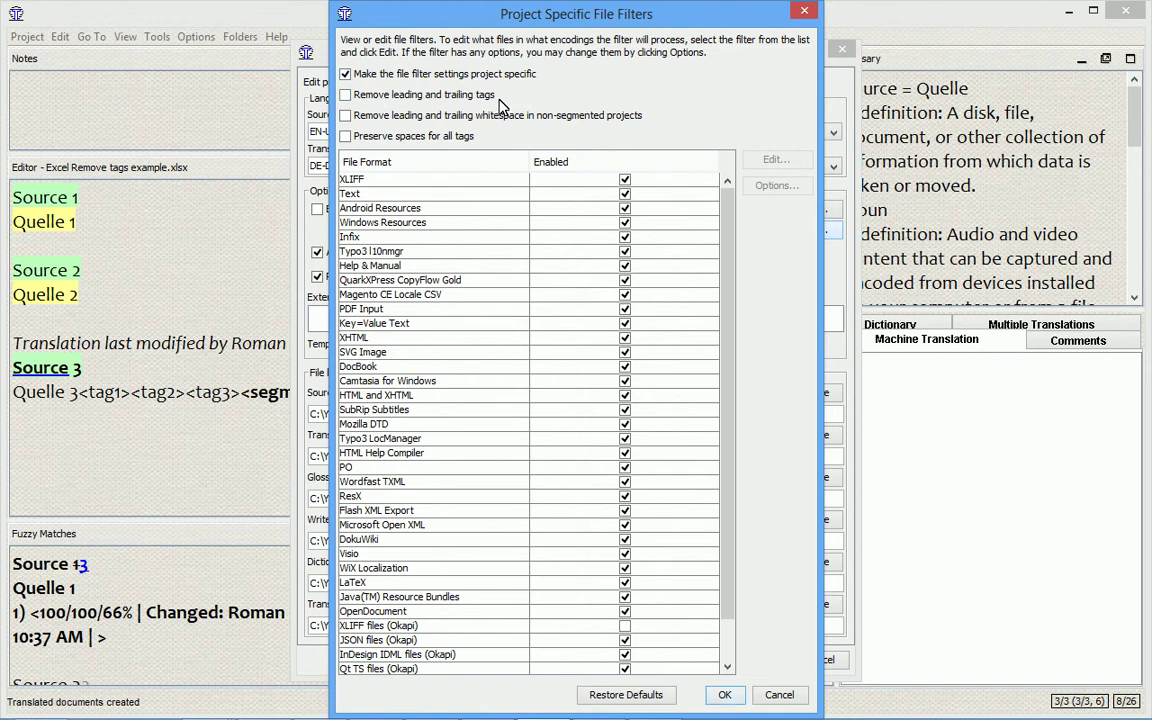
key(Escape)
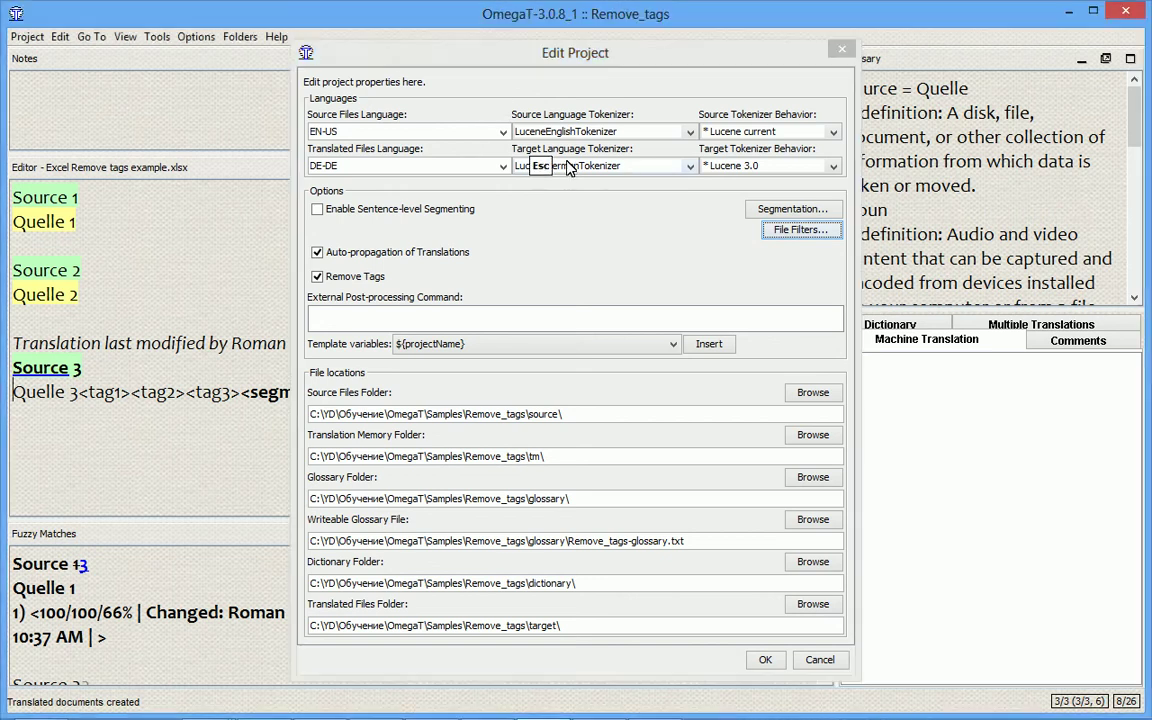
key(Escape)
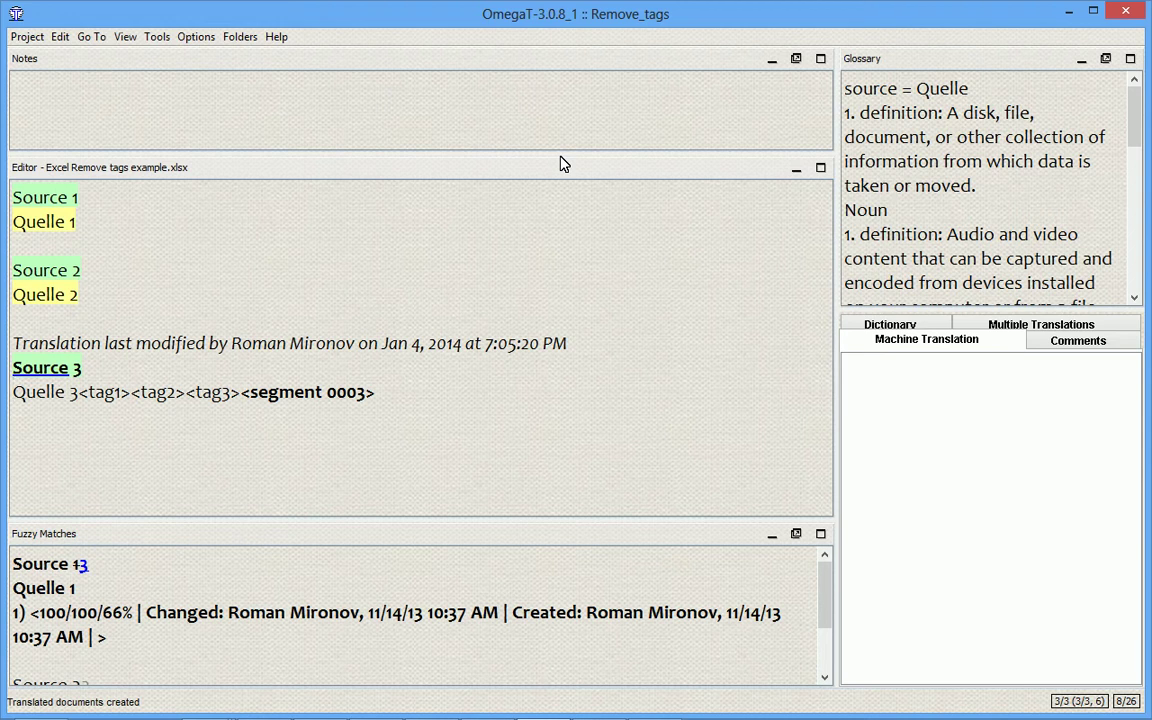
Delete <tag1><tag2><tag3> after "Quelle 3" in segment 0003's target and create the translated documents
click(79, 392)
key(shift+End)
key(Delete)
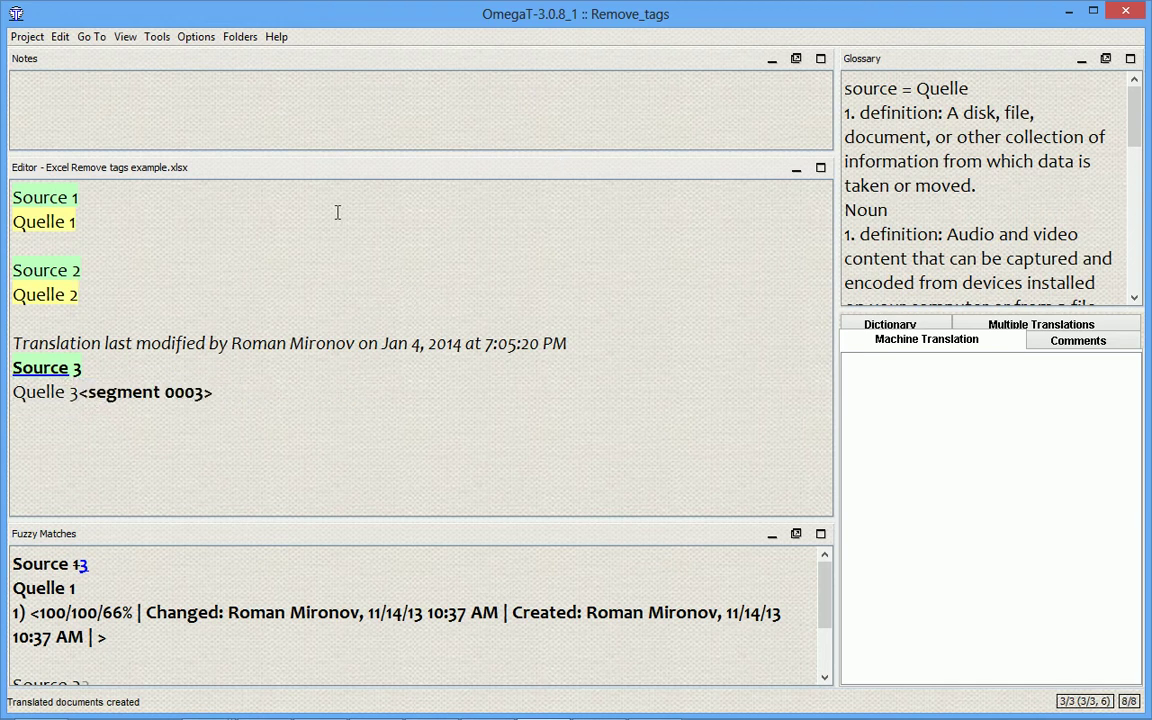
click(29, 37)
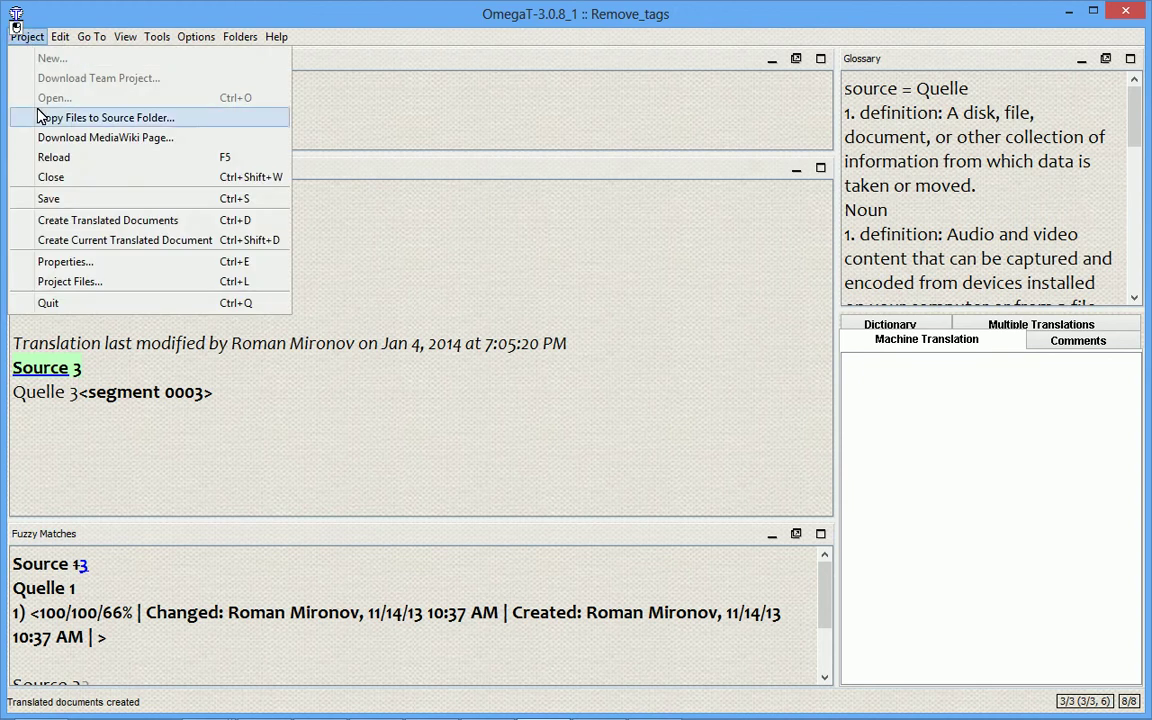
click(60, 222)
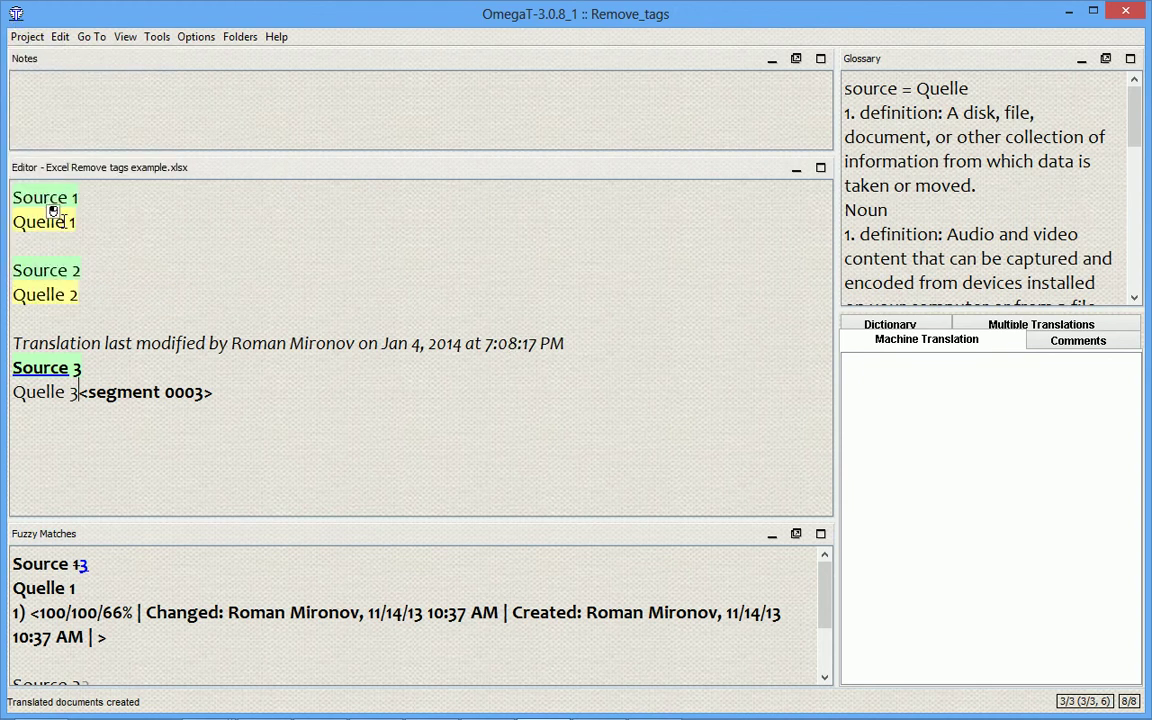
Open Original file.docx from the project's target folder in Word and select the entire table to inspect its text
click(240, 37)
mouse_move(272, 58)
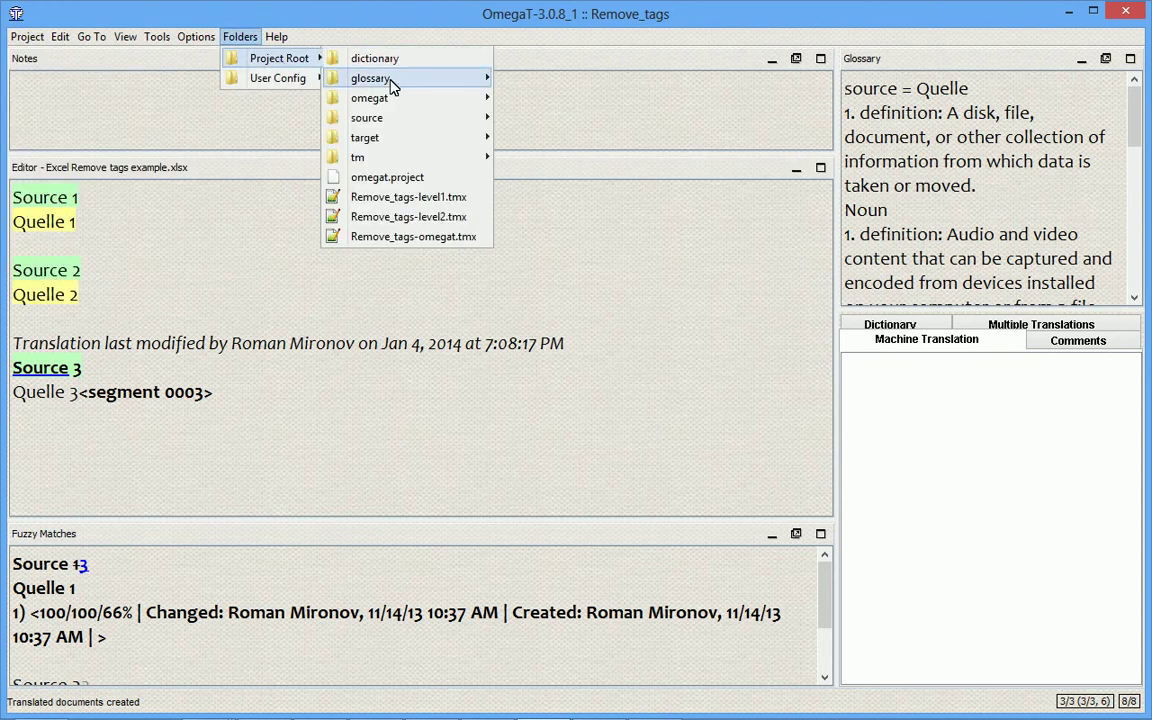
mouse_move(410, 146)
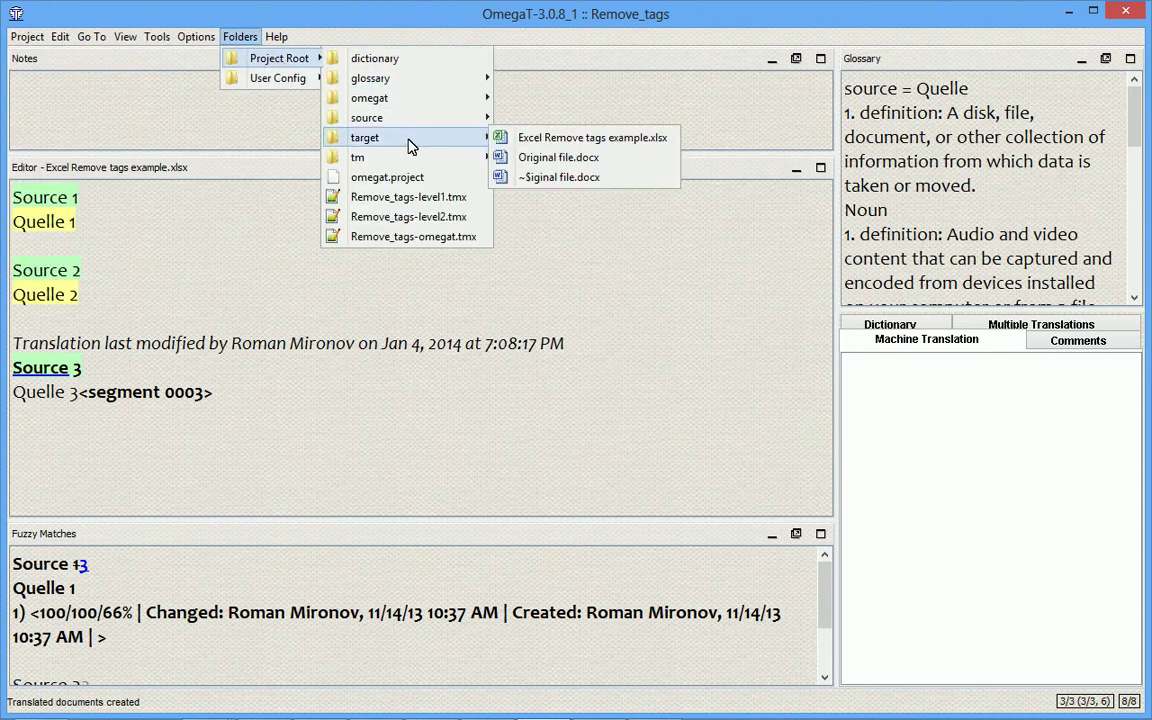
click(561, 157)
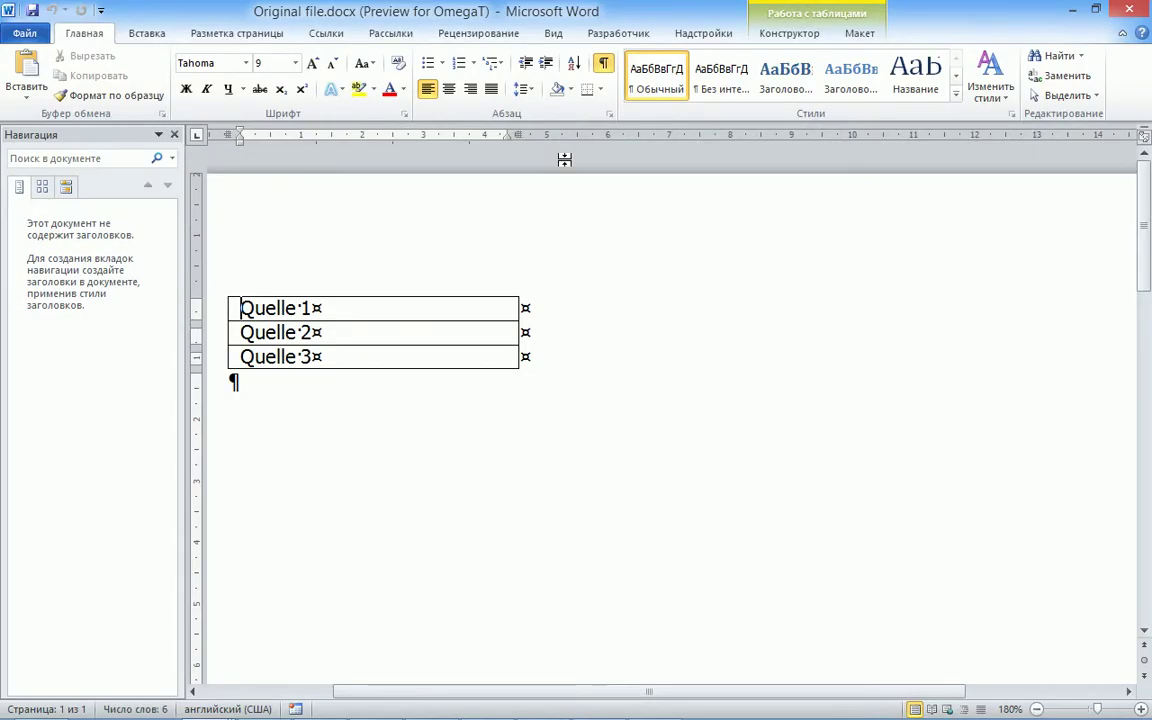
click(311, 354)
click(222, 290)
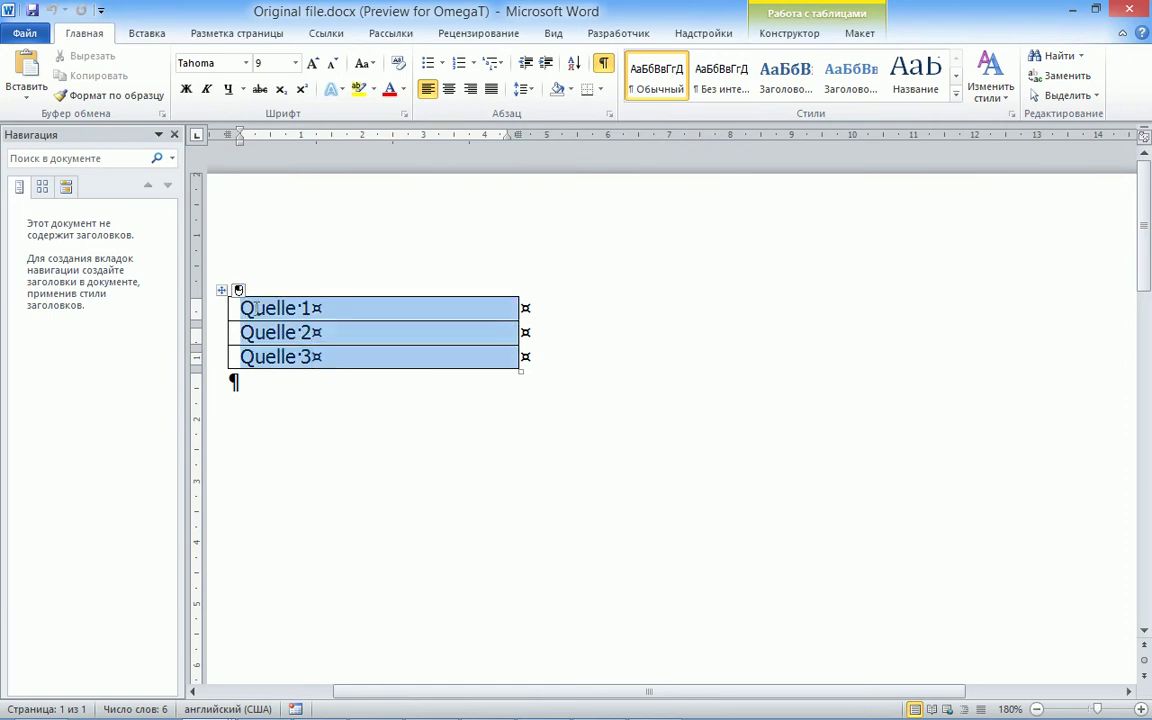